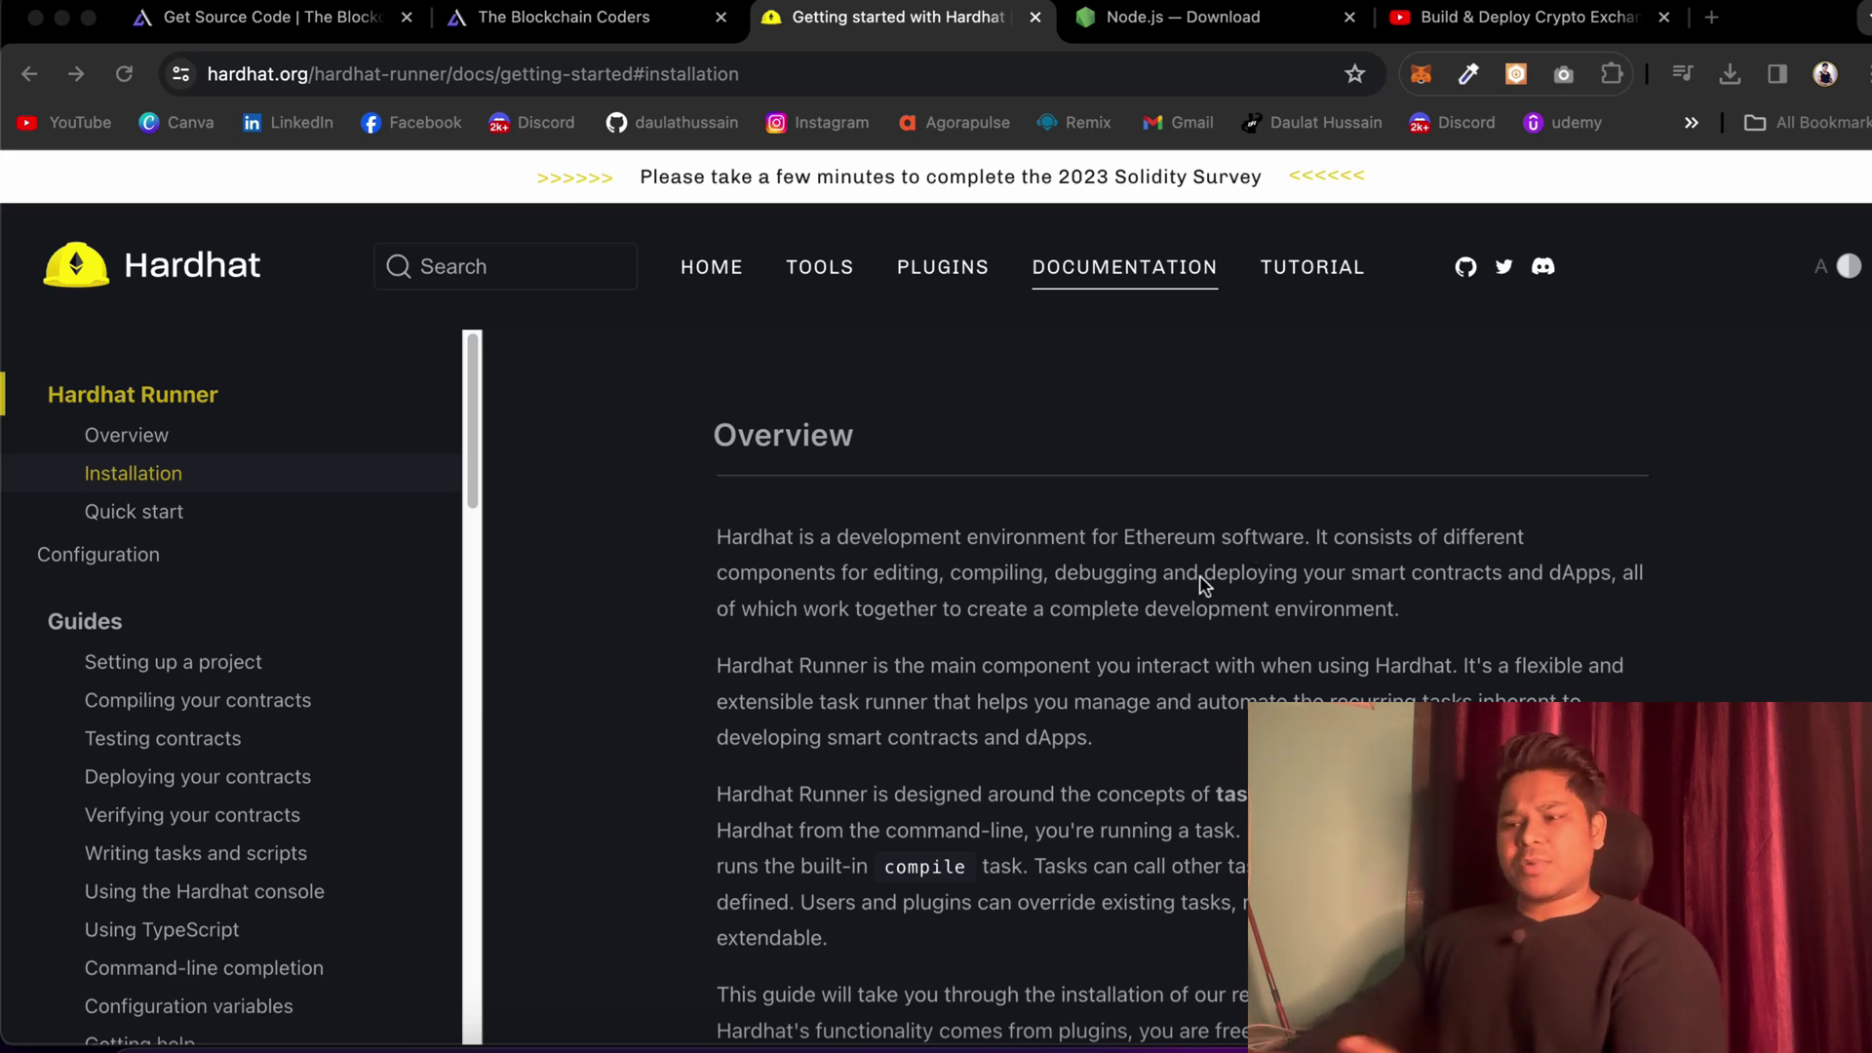
Scroll through the Installation and Quick start sections of the Hardhat docs
scroll(1207, 584, "down", 6)
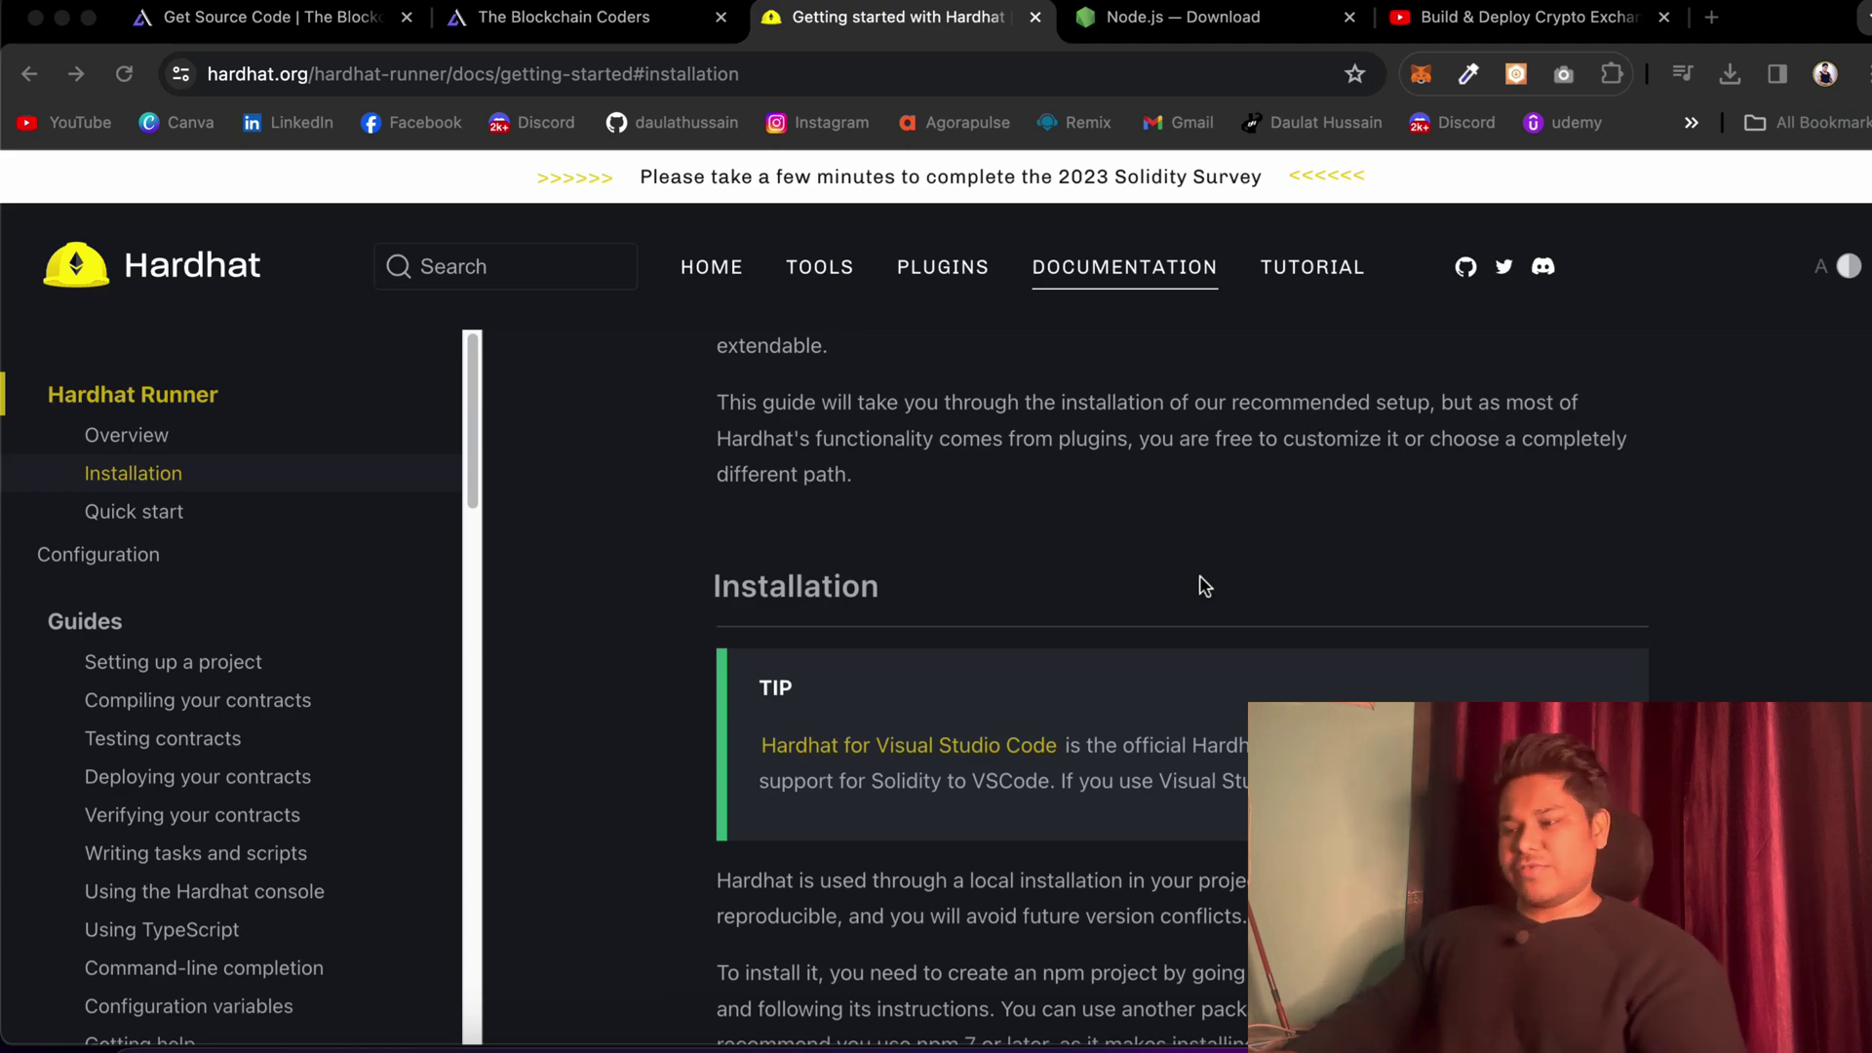
scroll(1205, 586, "up", 6)
scroll(1205, 586, "down", 20)
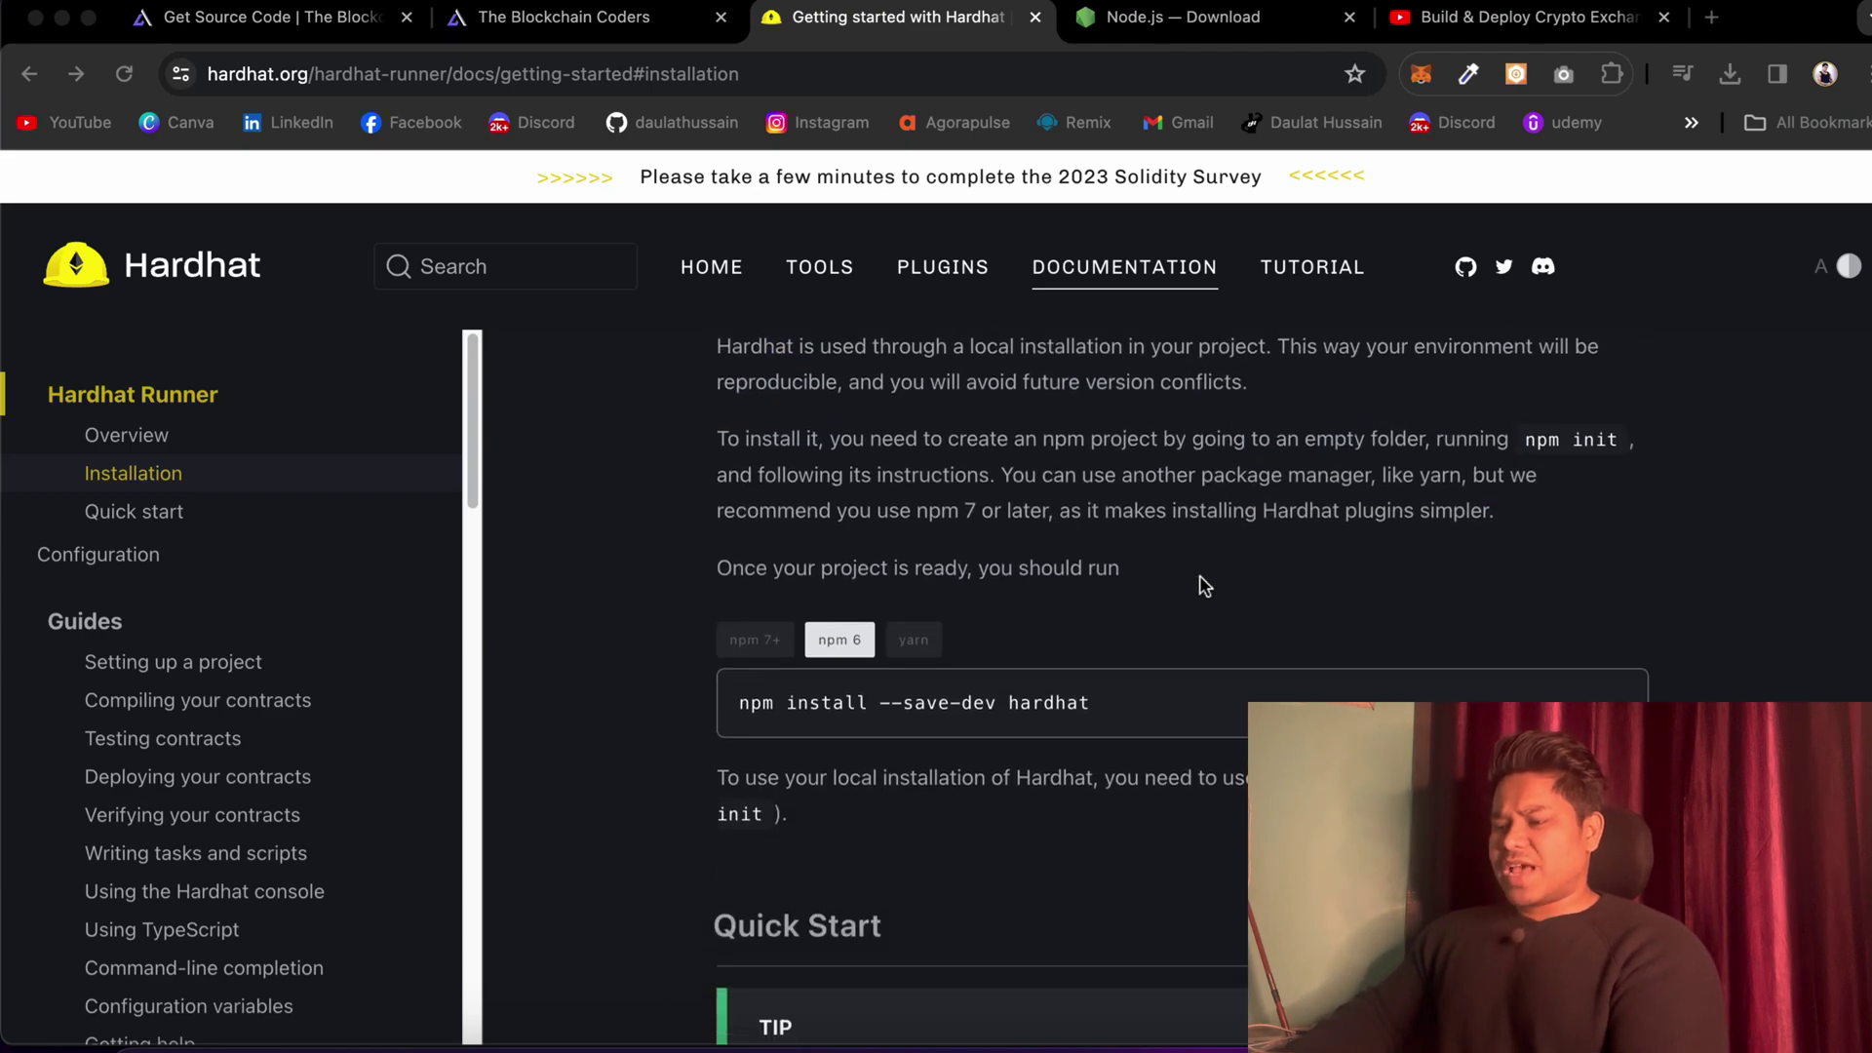
scroll(1206, 586, "up", 5)
left_click_drag(739, 506, 1000, 500)
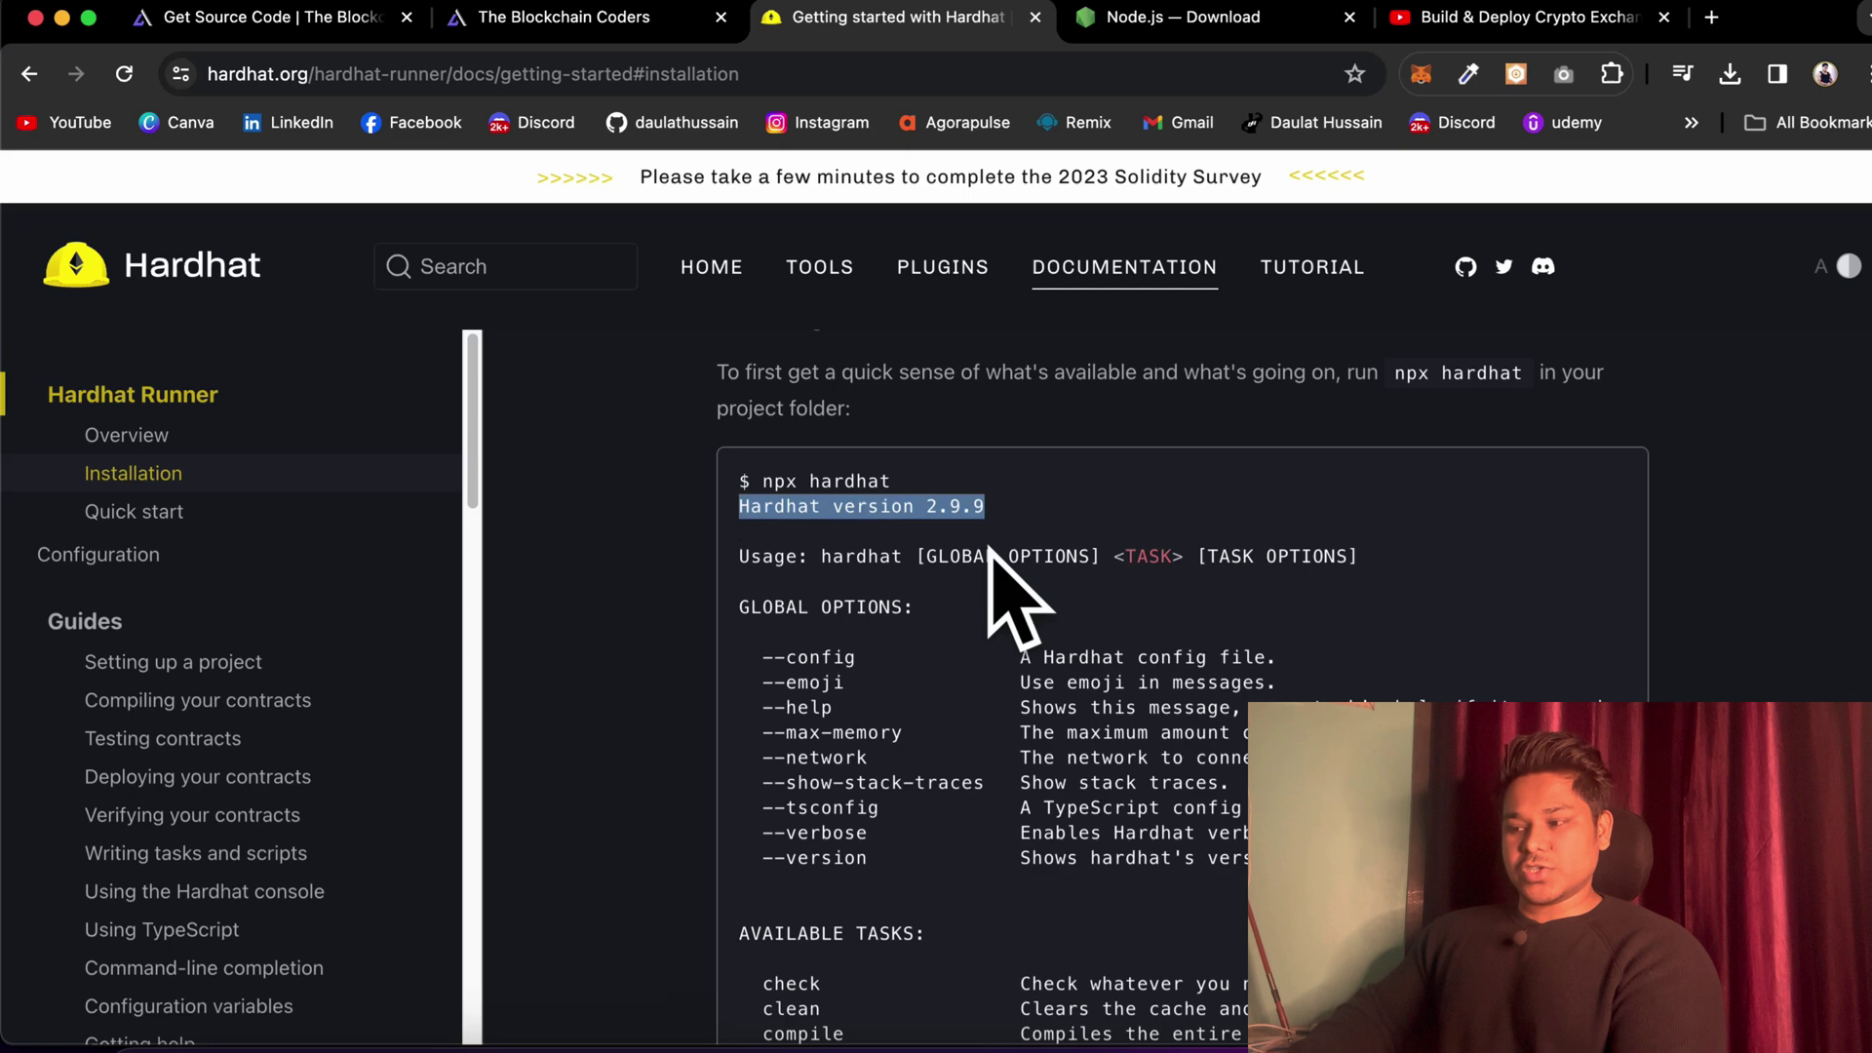
scroll(1024, 618, "down", 5)
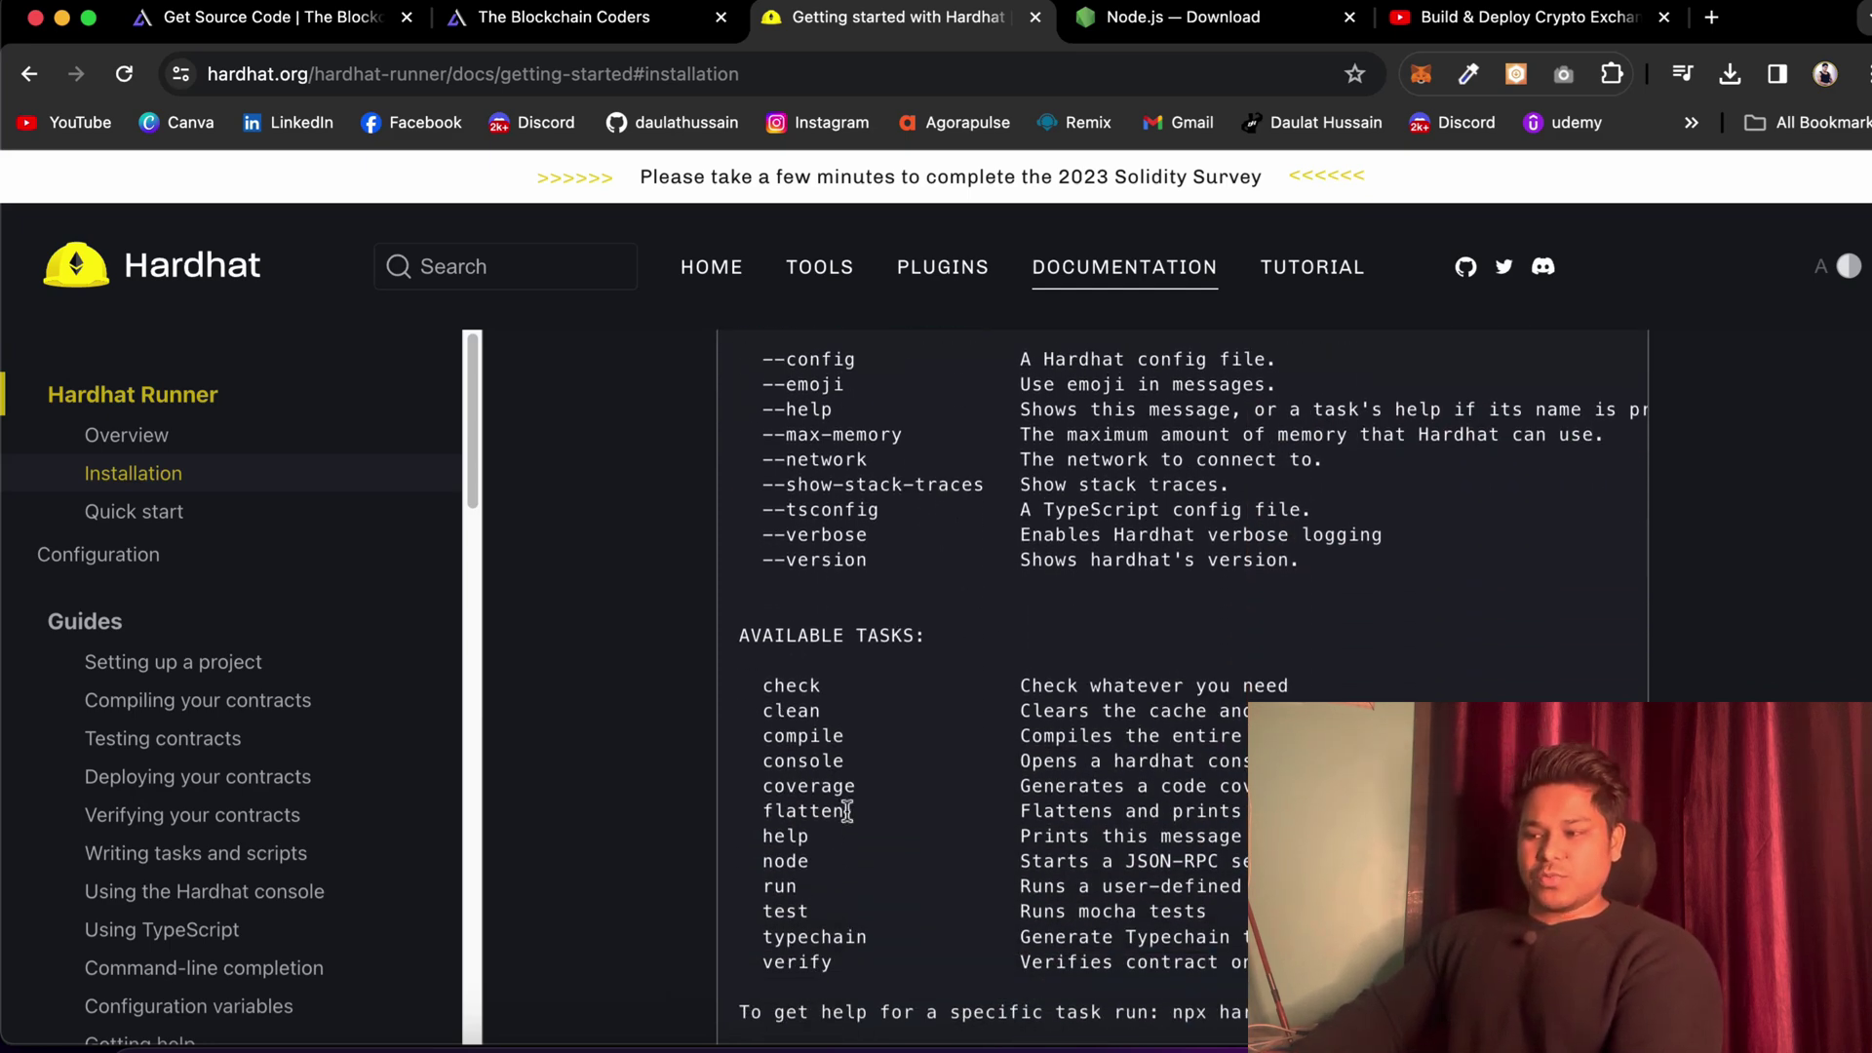
Highlight the npx hardhat output, from the --network option down to the check, clean and compile tasks
left_click_drag(844, 736, 755, 691)
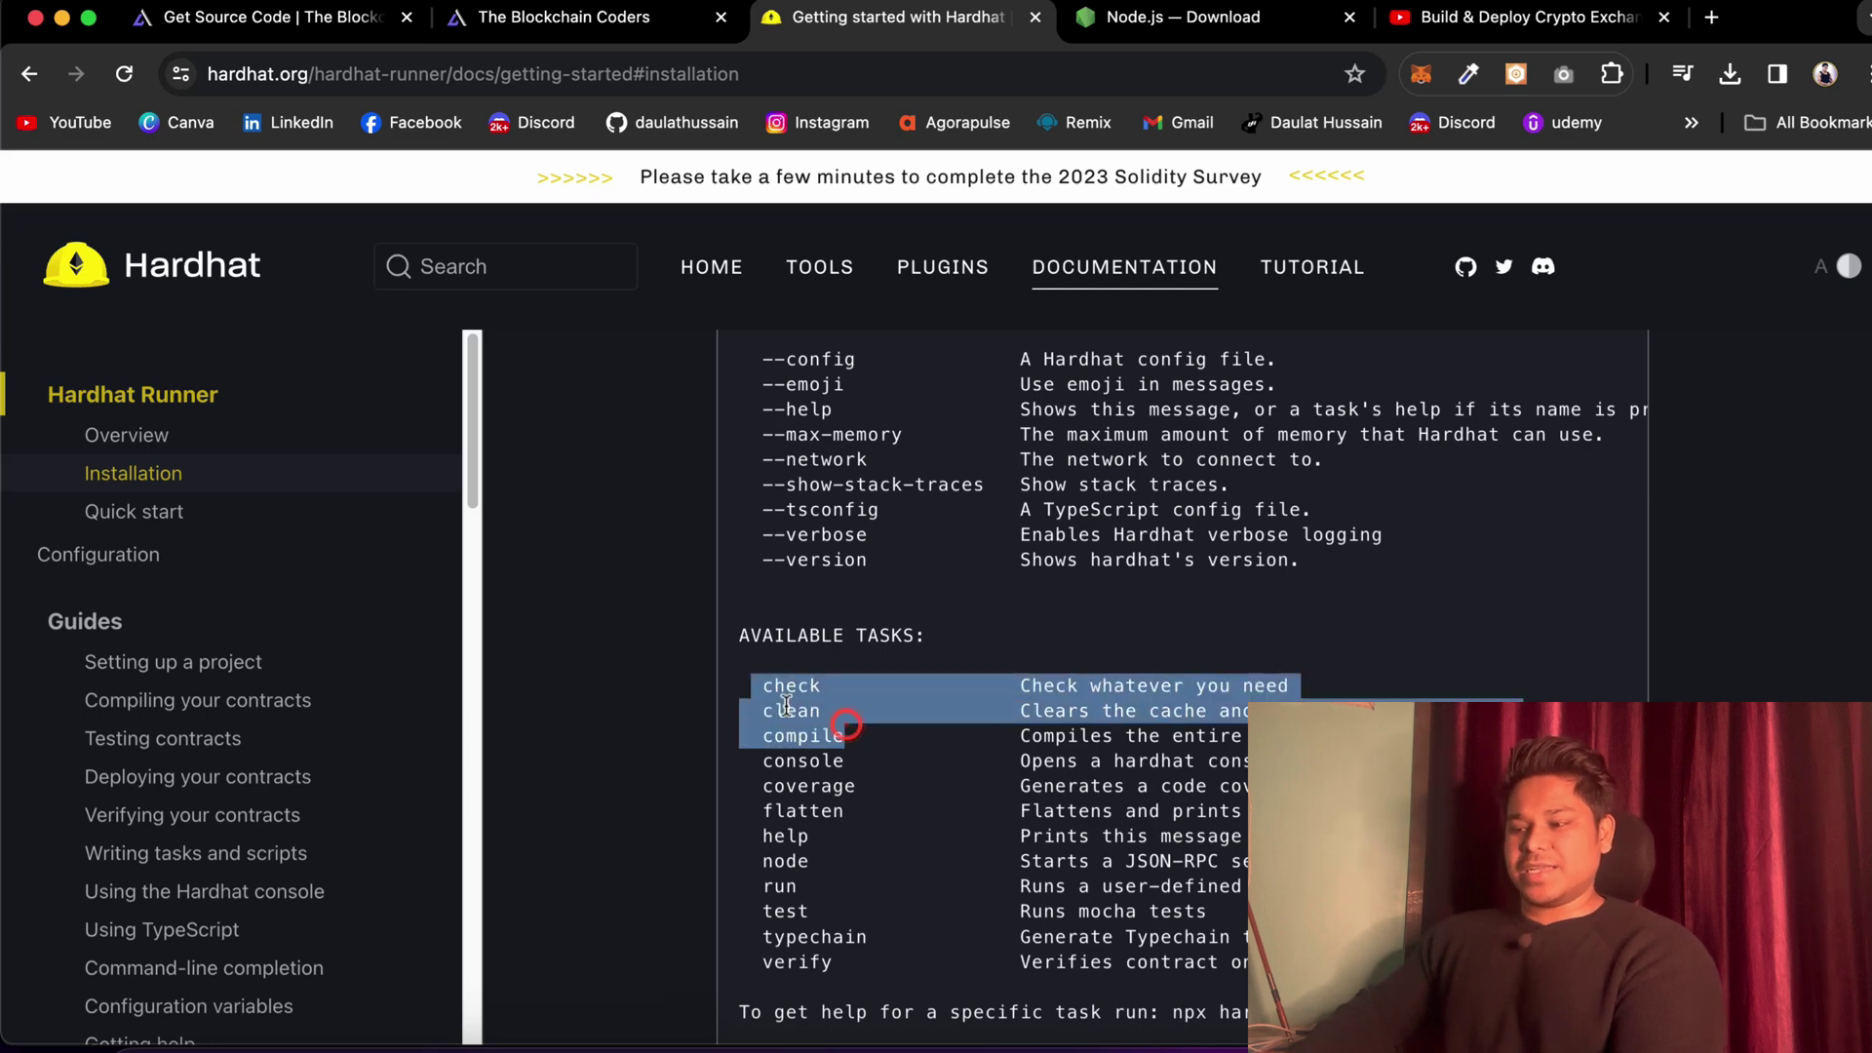
left_click_drag(883, 749, 776, 733)
left_click_drag(844, 460, 1019, 736)
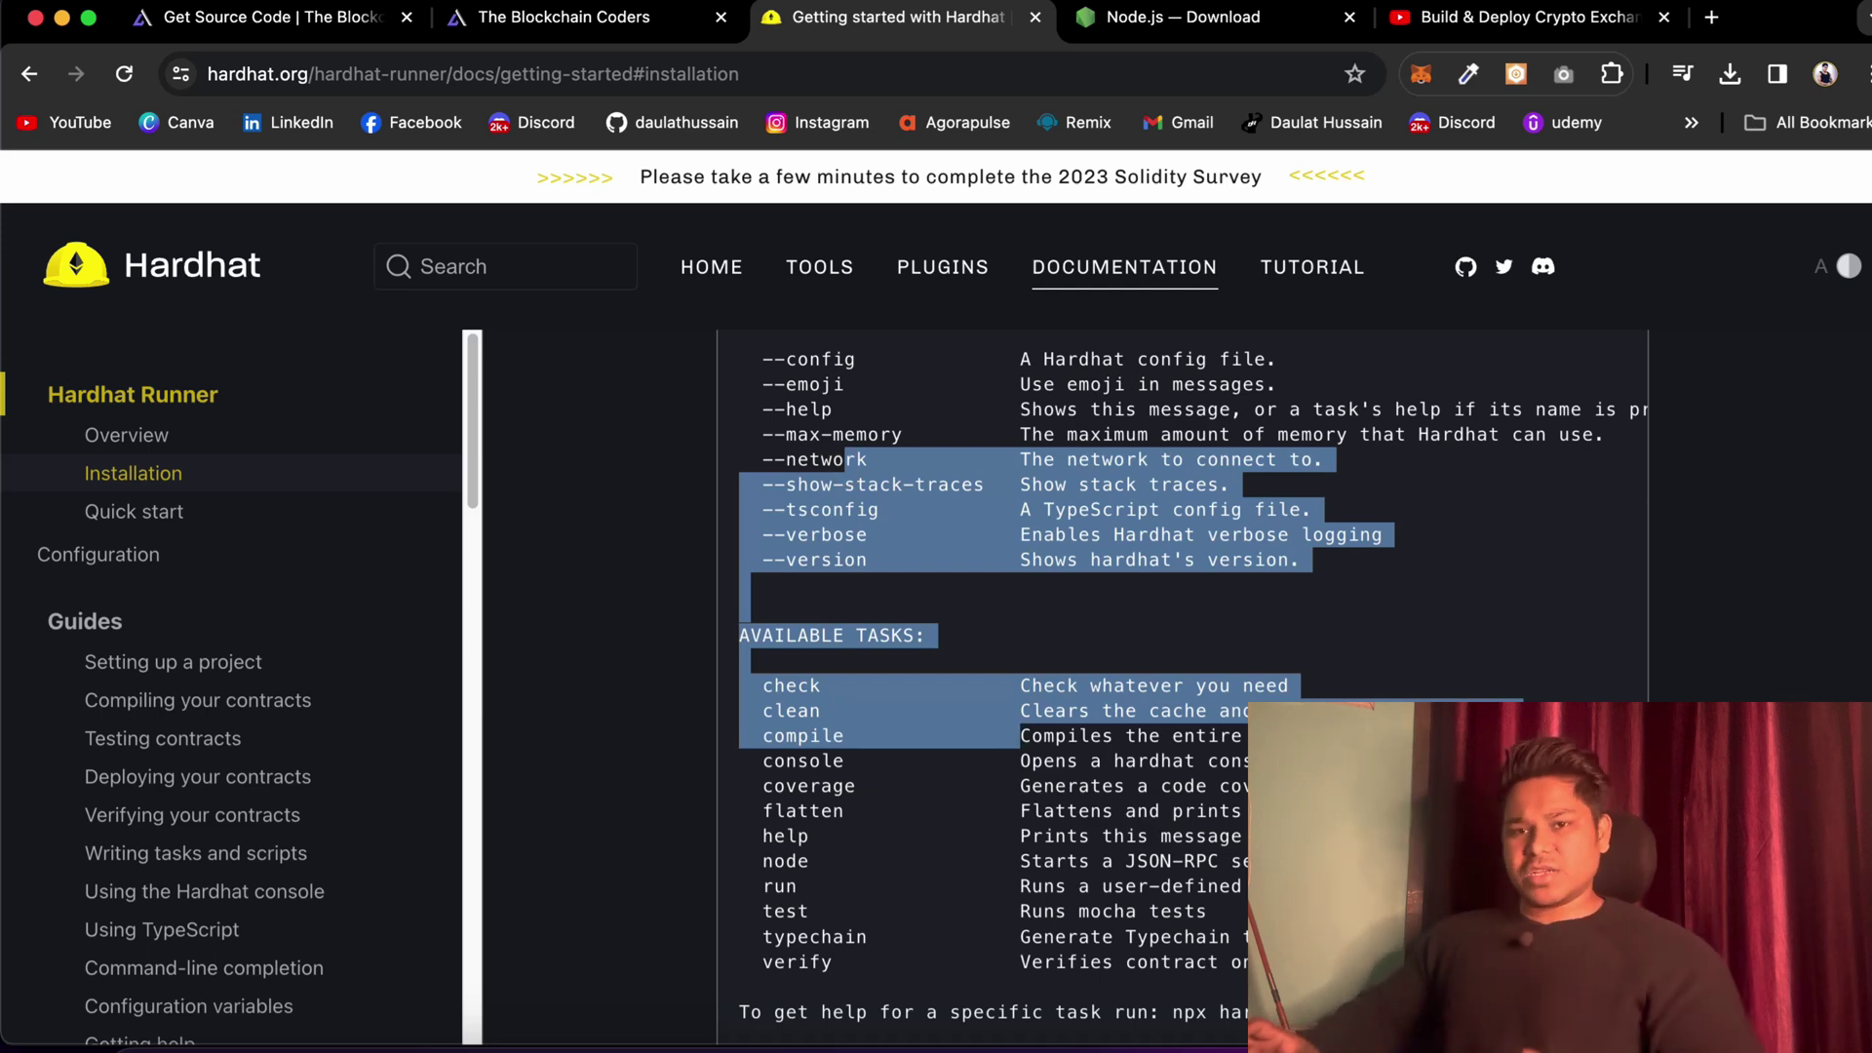
Scroll further and open the 'Setting up a project' guide from the sidebar
scroll(1753, 691, "down", 10)
scroll(1753, 690, "down", 15)
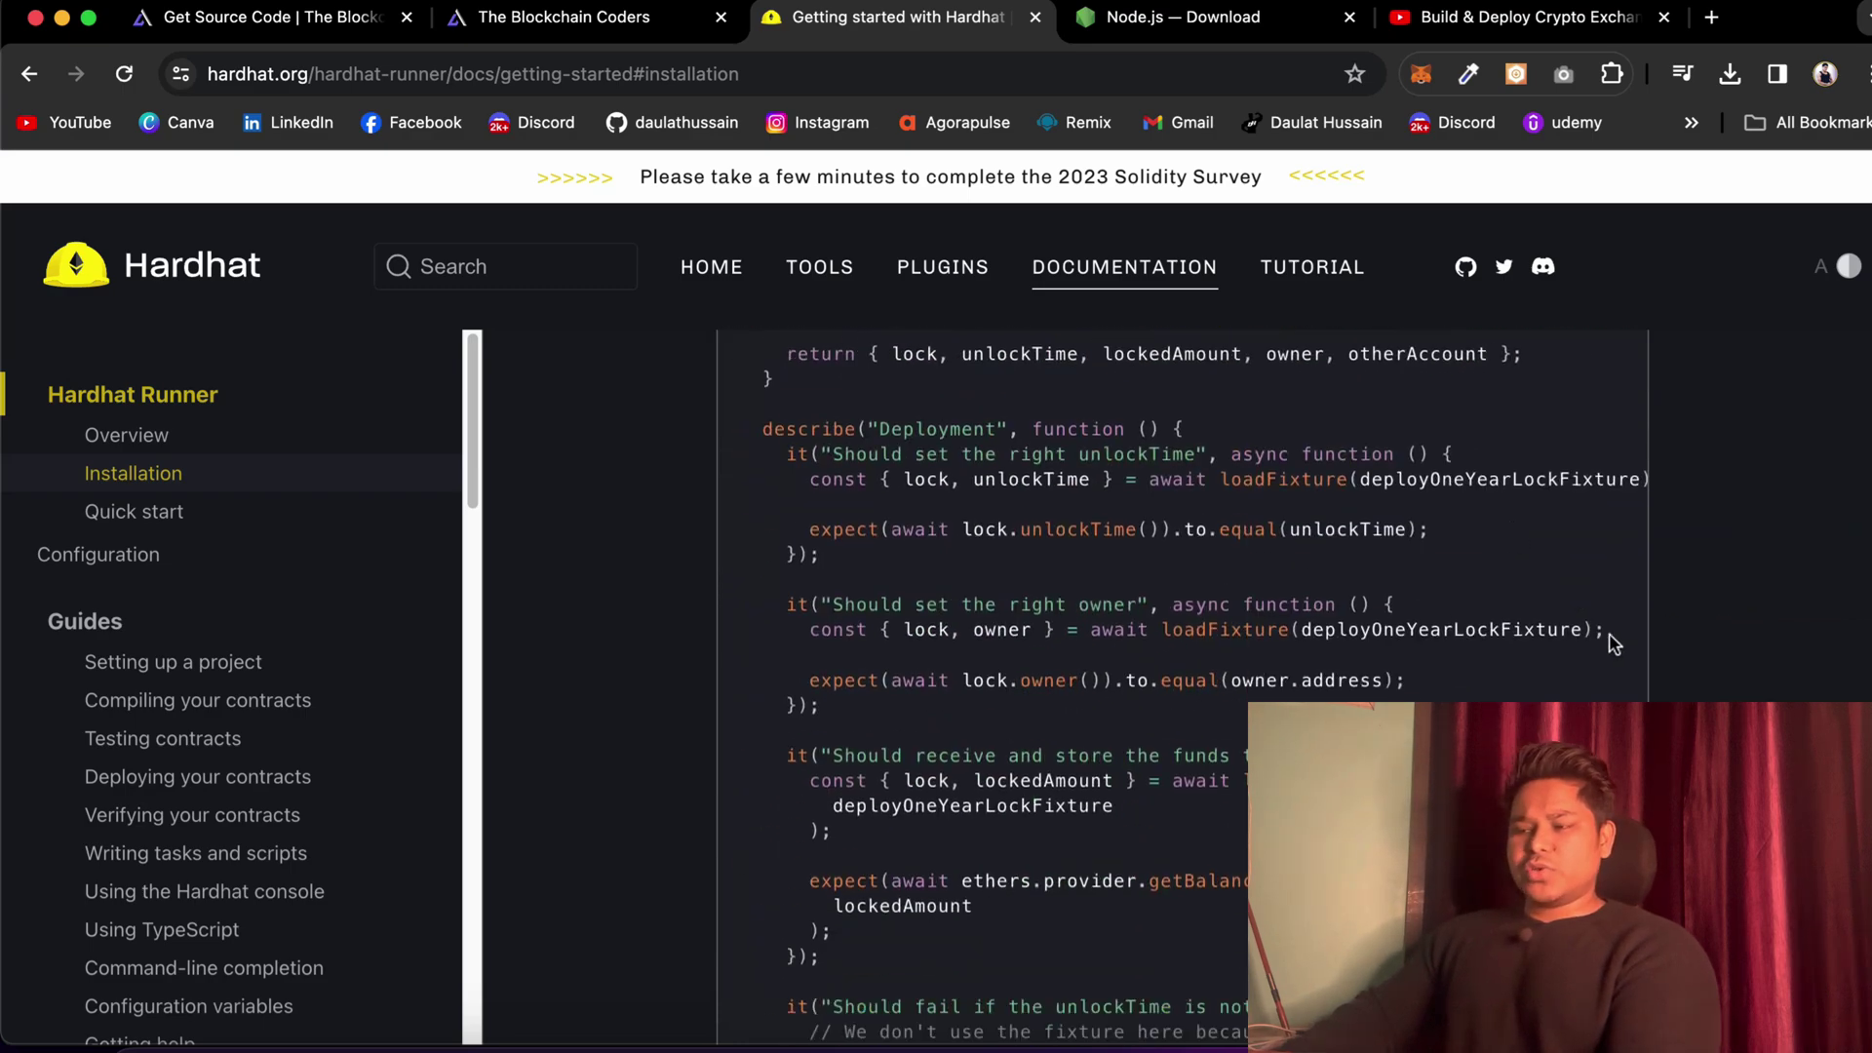
scroll(1611, 643, "down", 5)
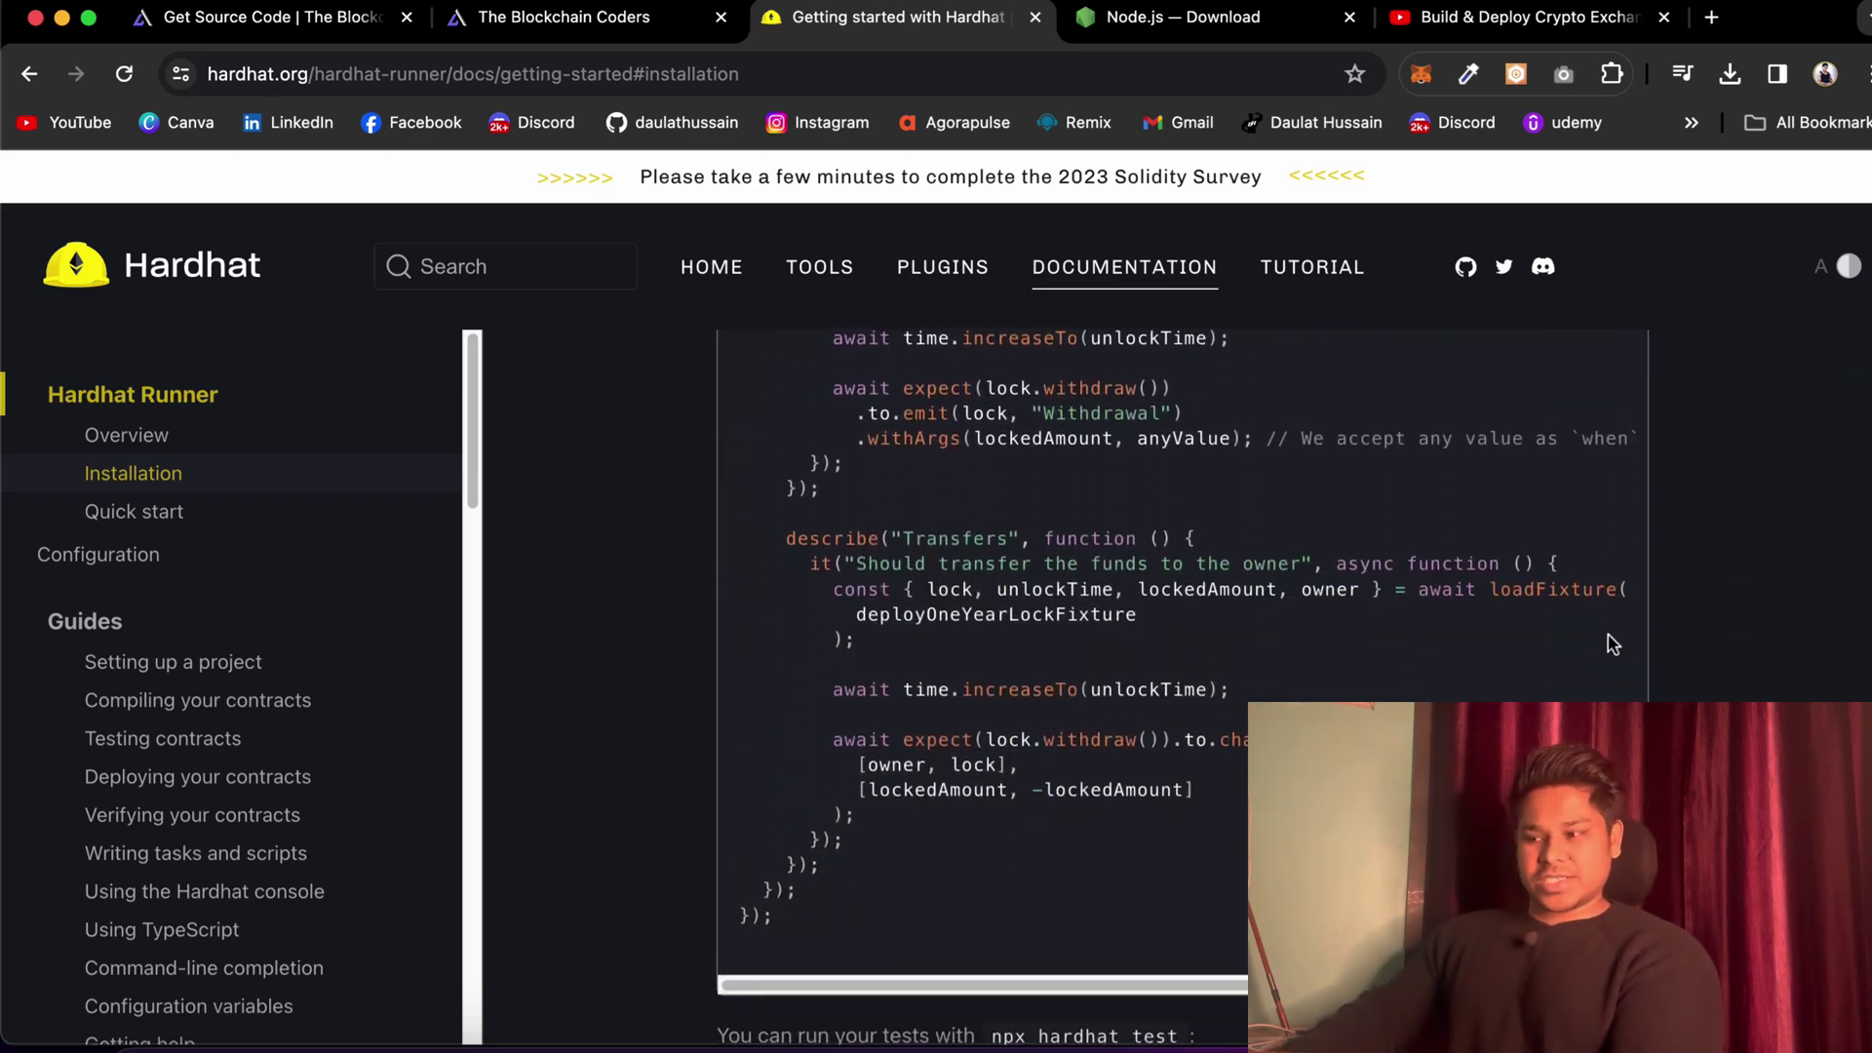
left_click(213, 667)
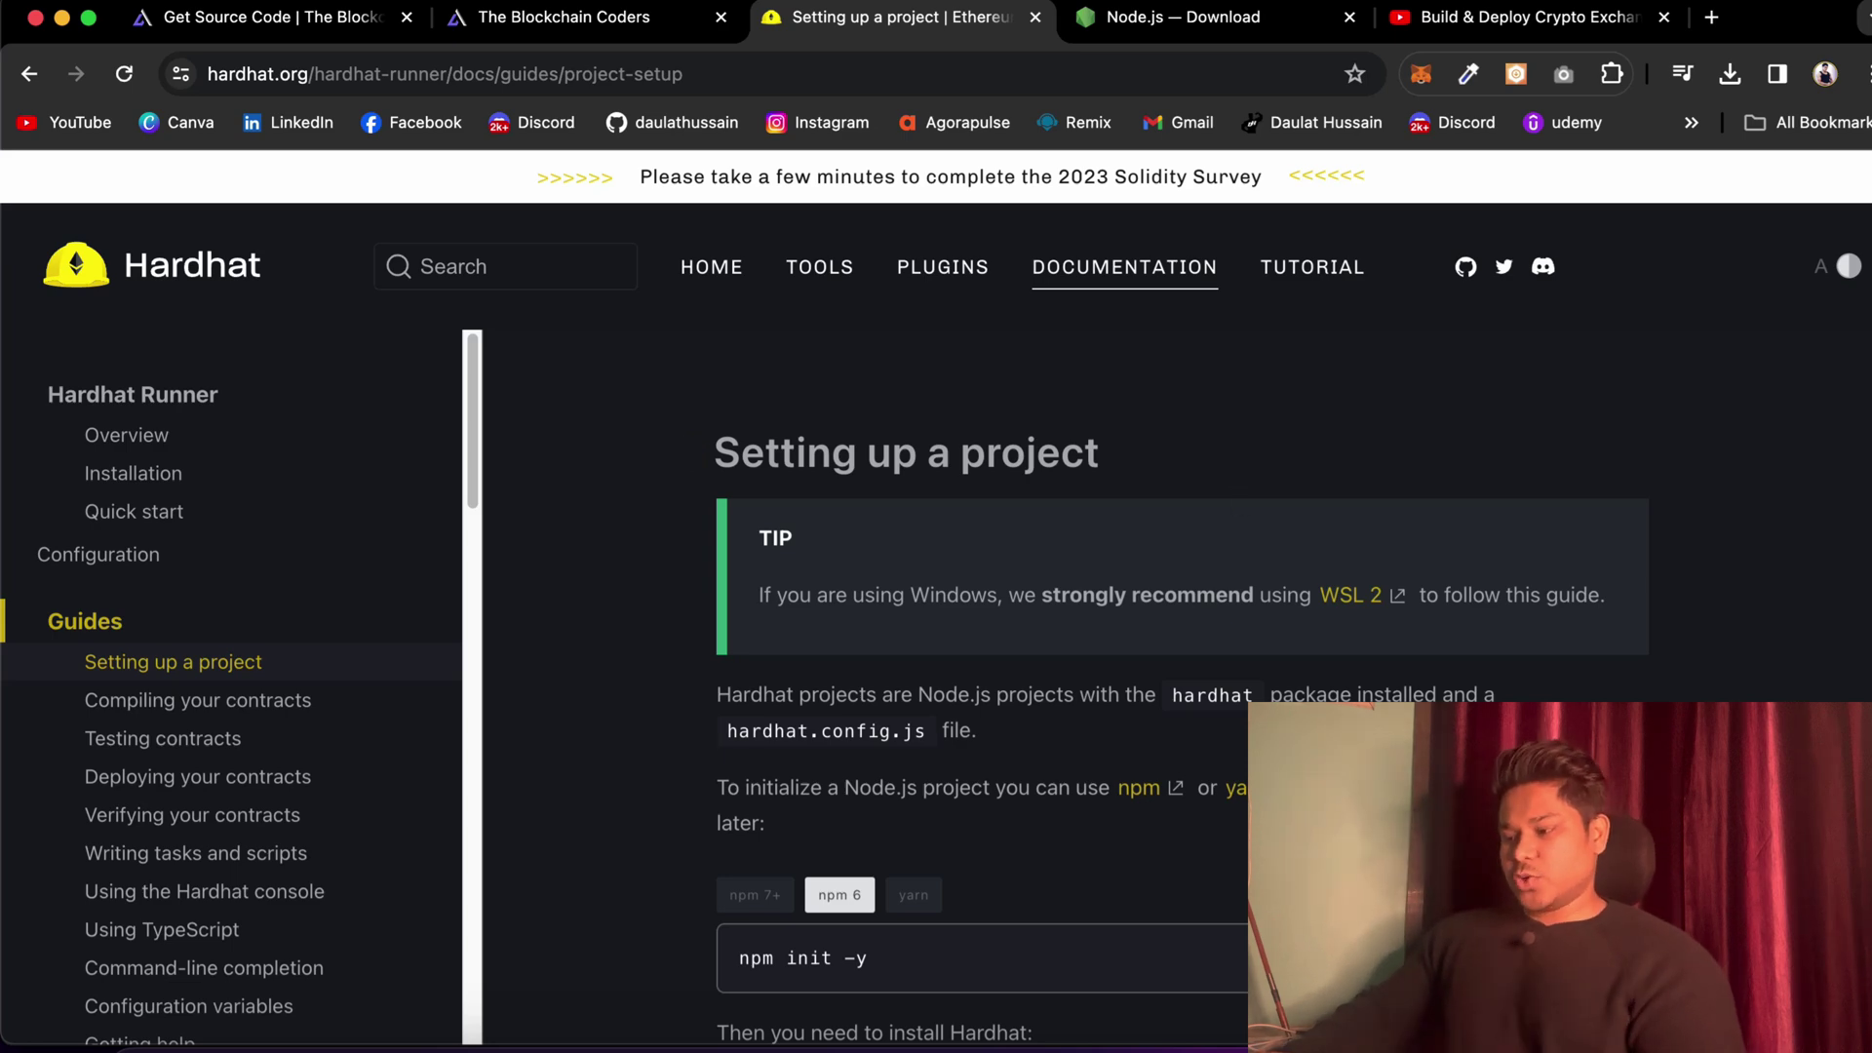
Switch to VS Code and back, then show the Build & Deploy Crypto Exchange Dapp YouTube tab
key("super+Tab")
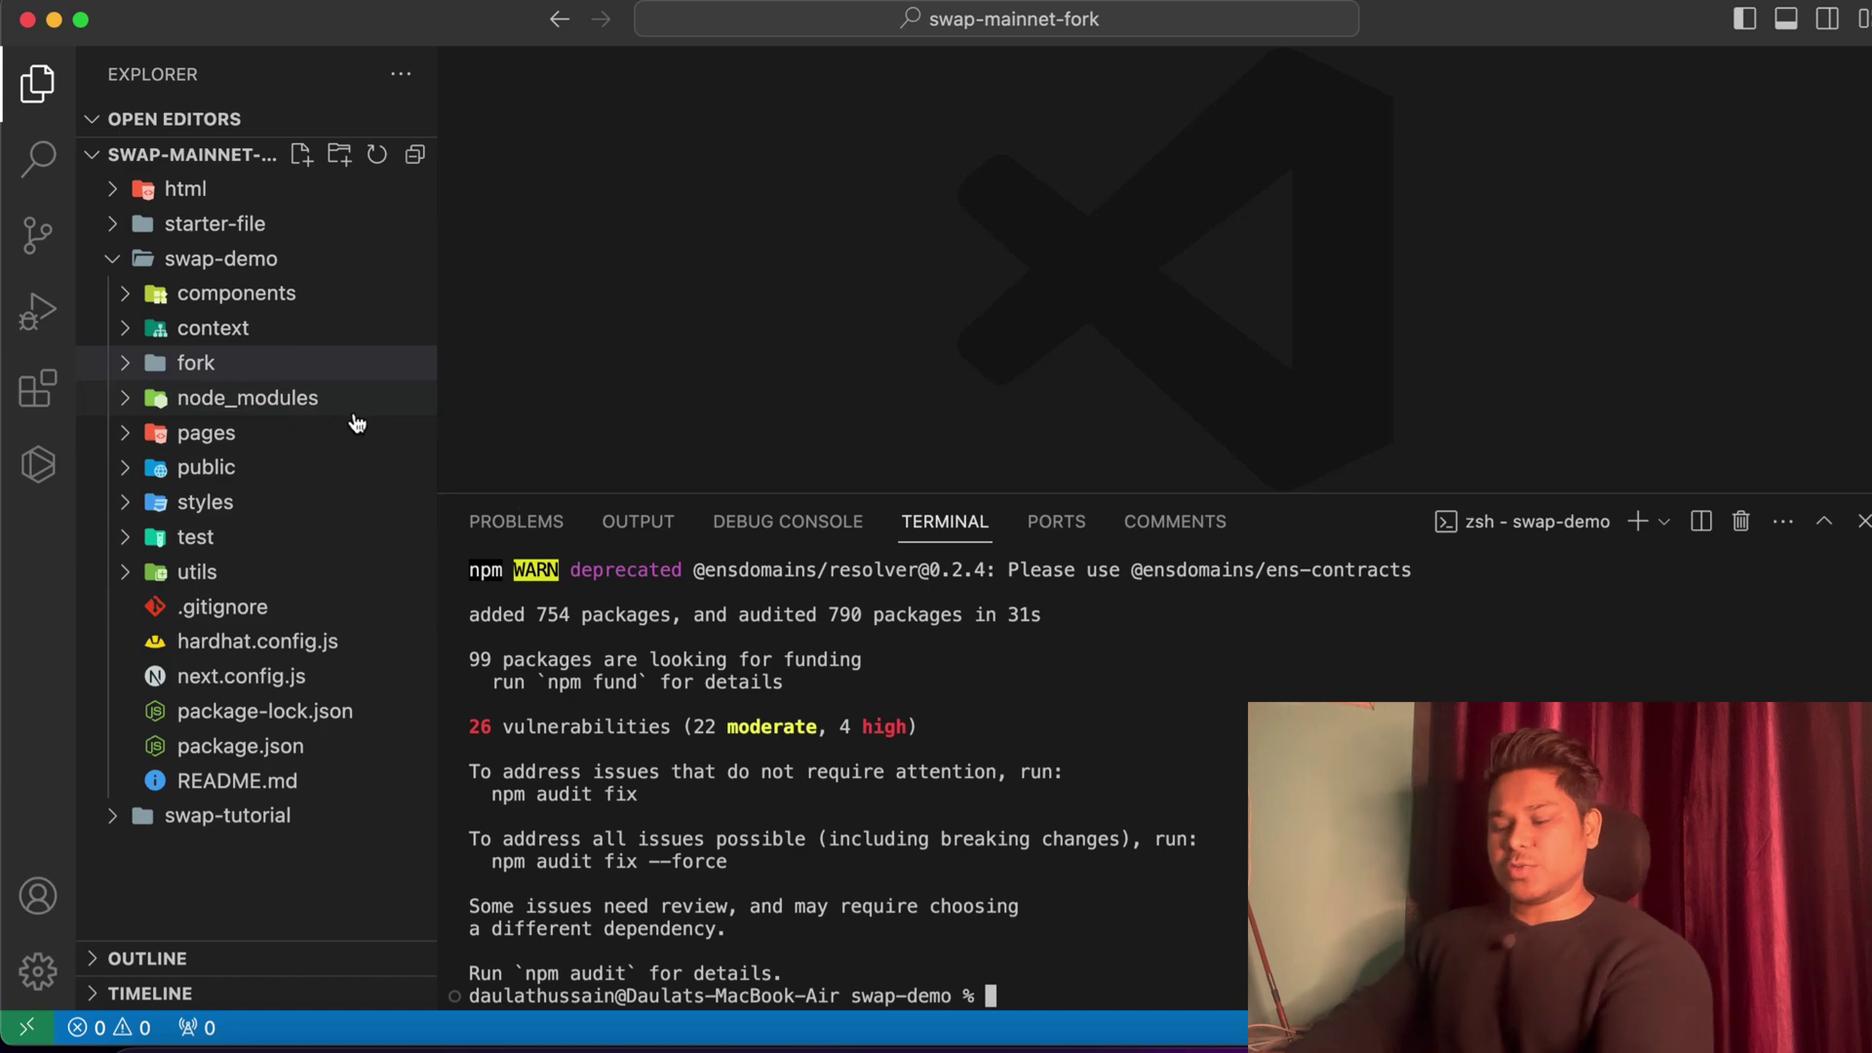
key("super+Tab")
left_click(1563, 17)
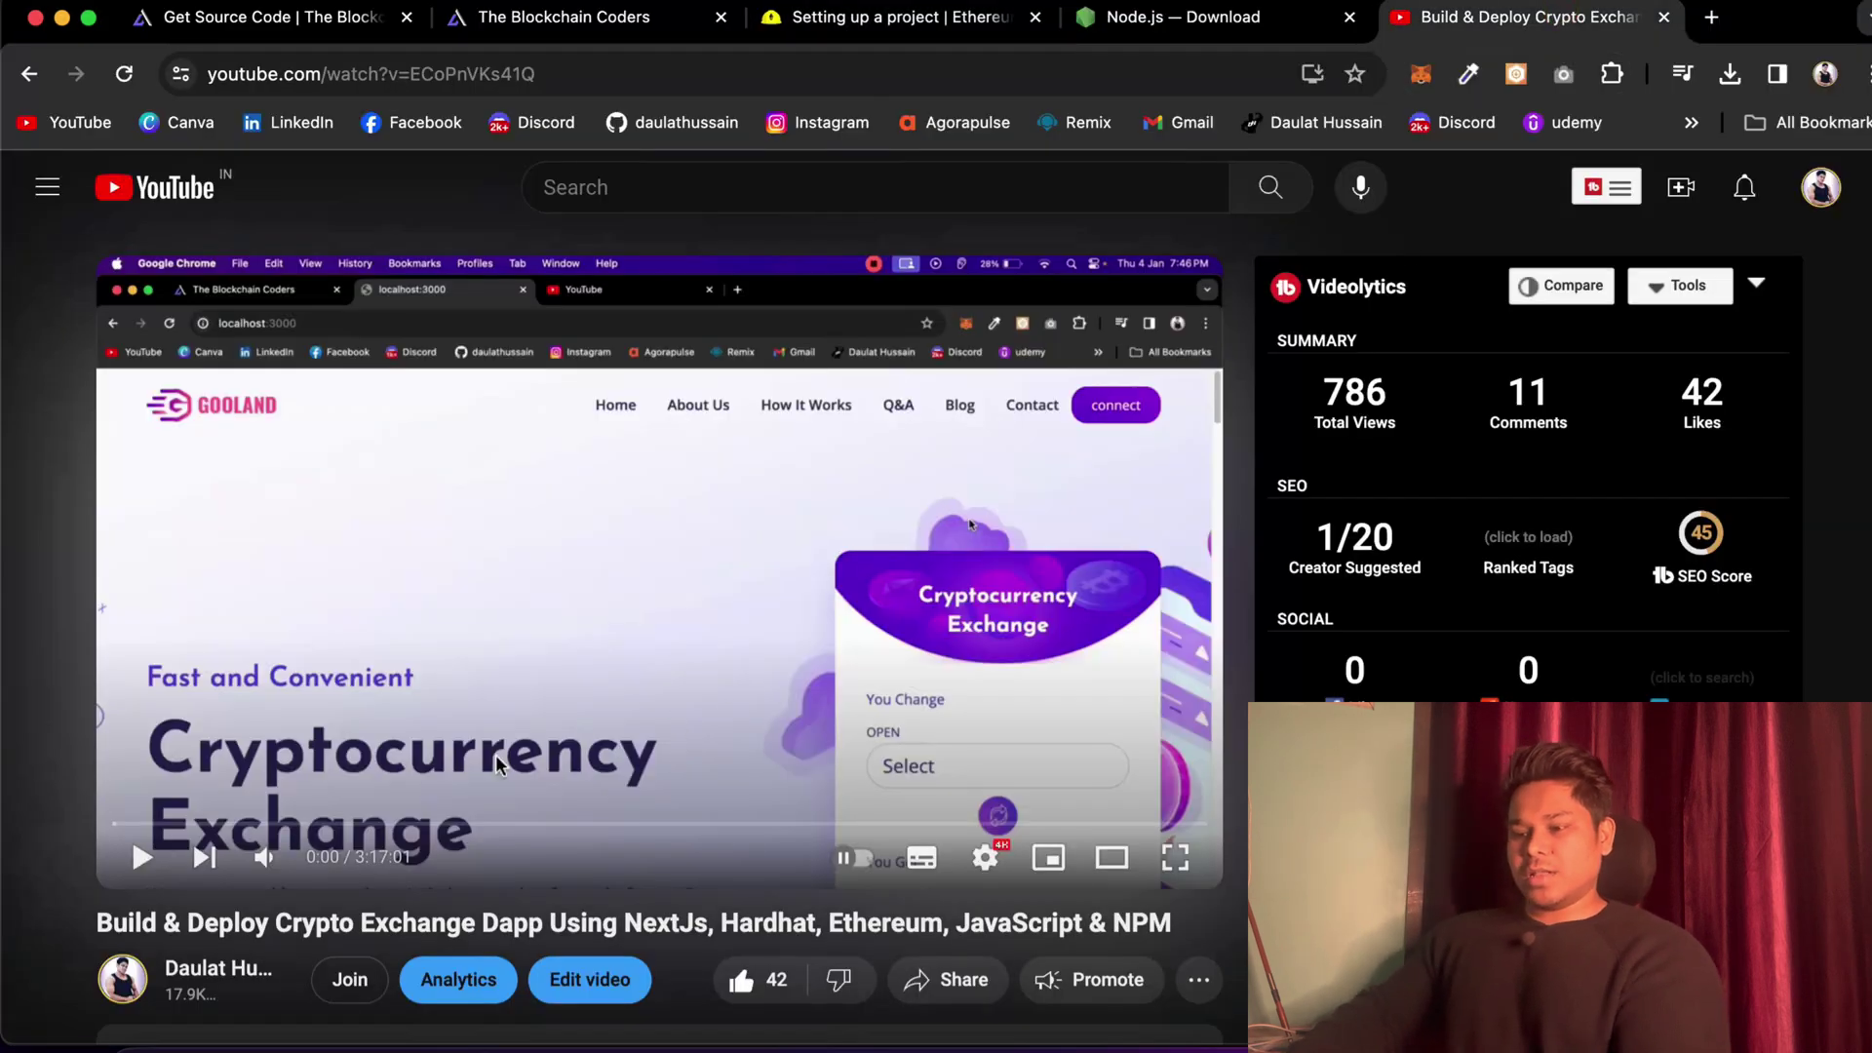
Scroll down the crypto exchange Dapp video page on YouTube
scroll(720, 722, "down", 1)
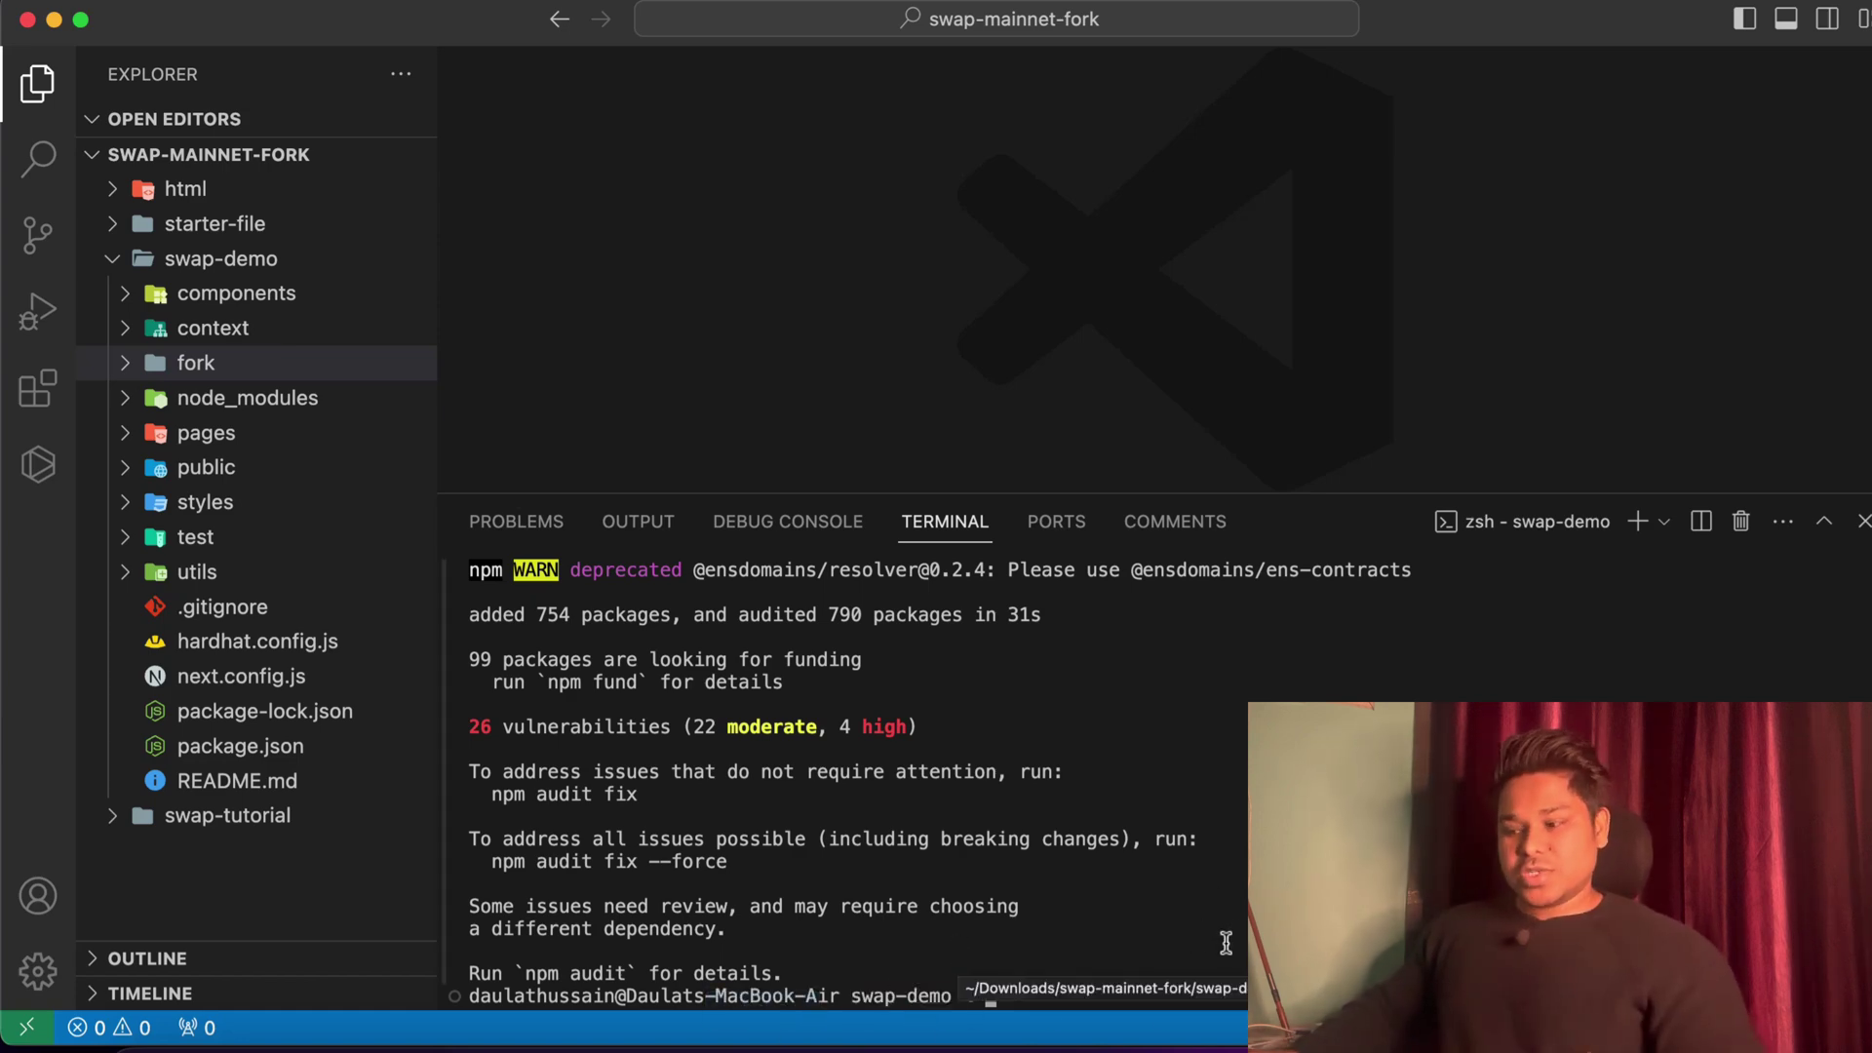
Clear the swap-demo terminal, zoom the interface in one step, and hide the Explorer sidebar
triple_click(741, 906)
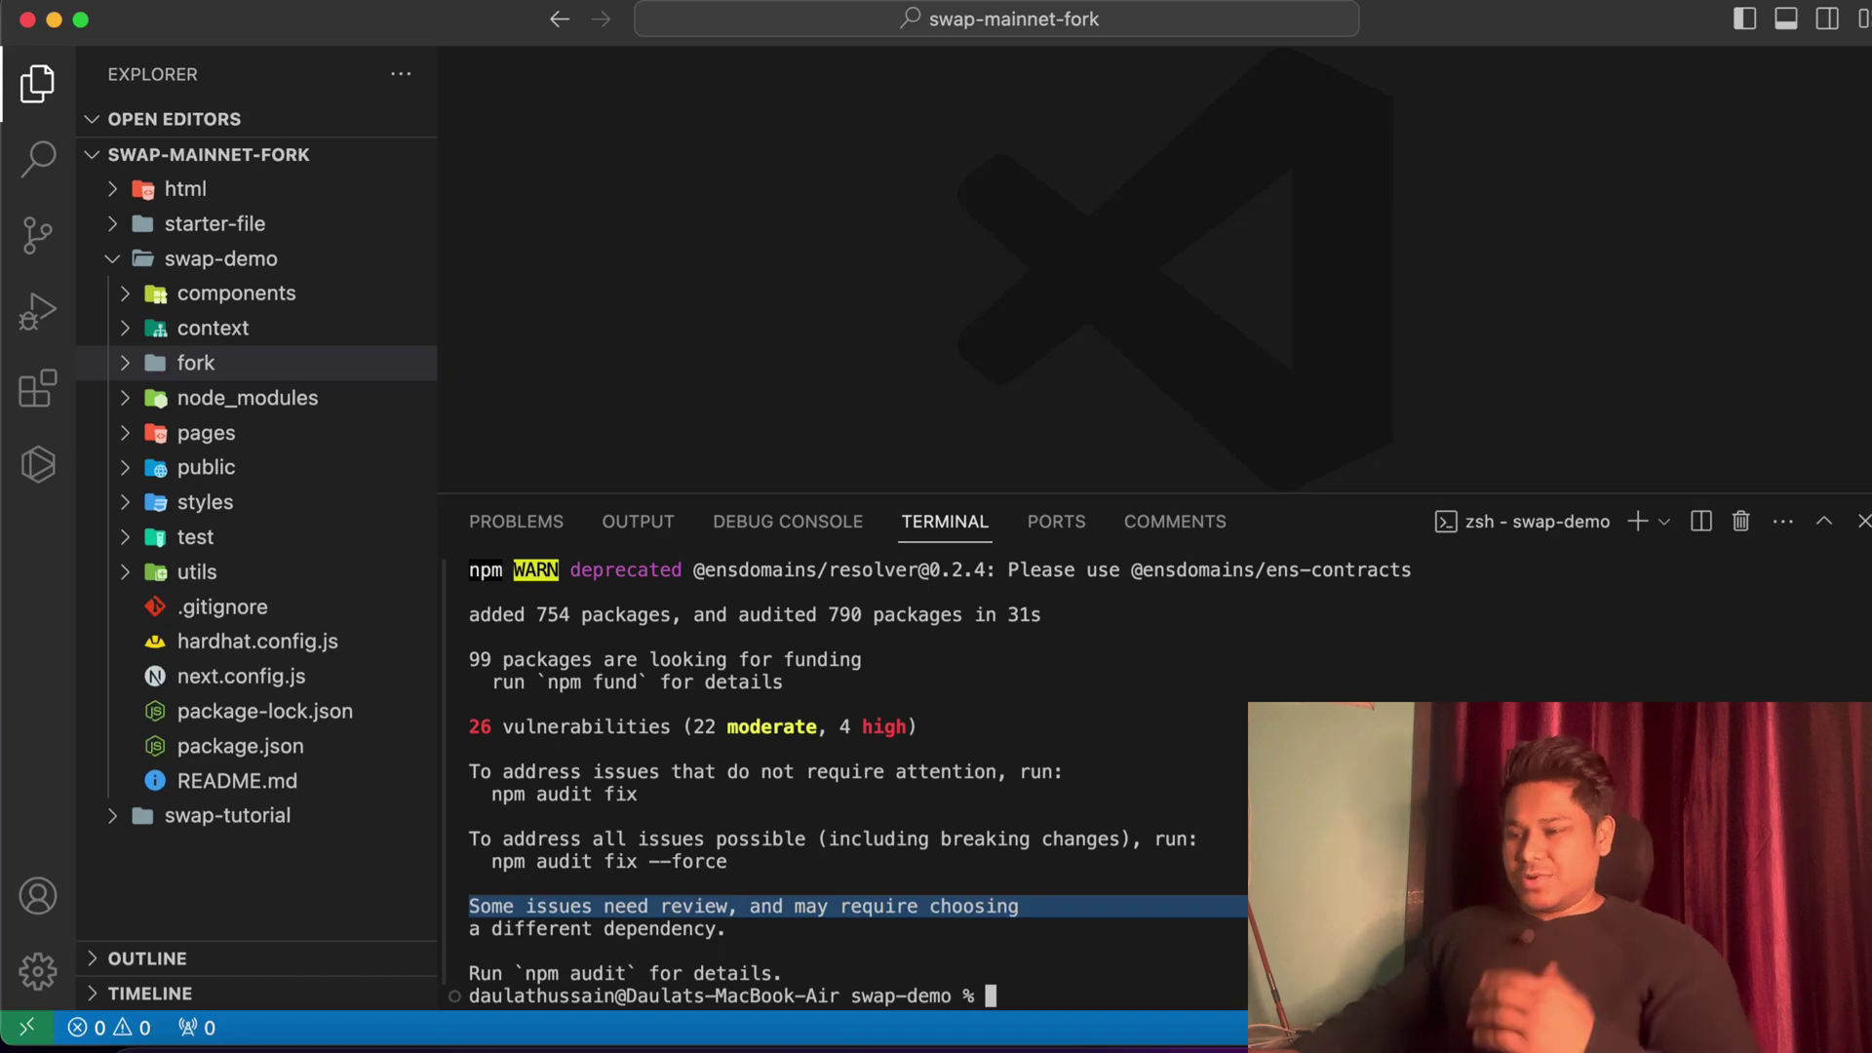
left_click(1151, 983)
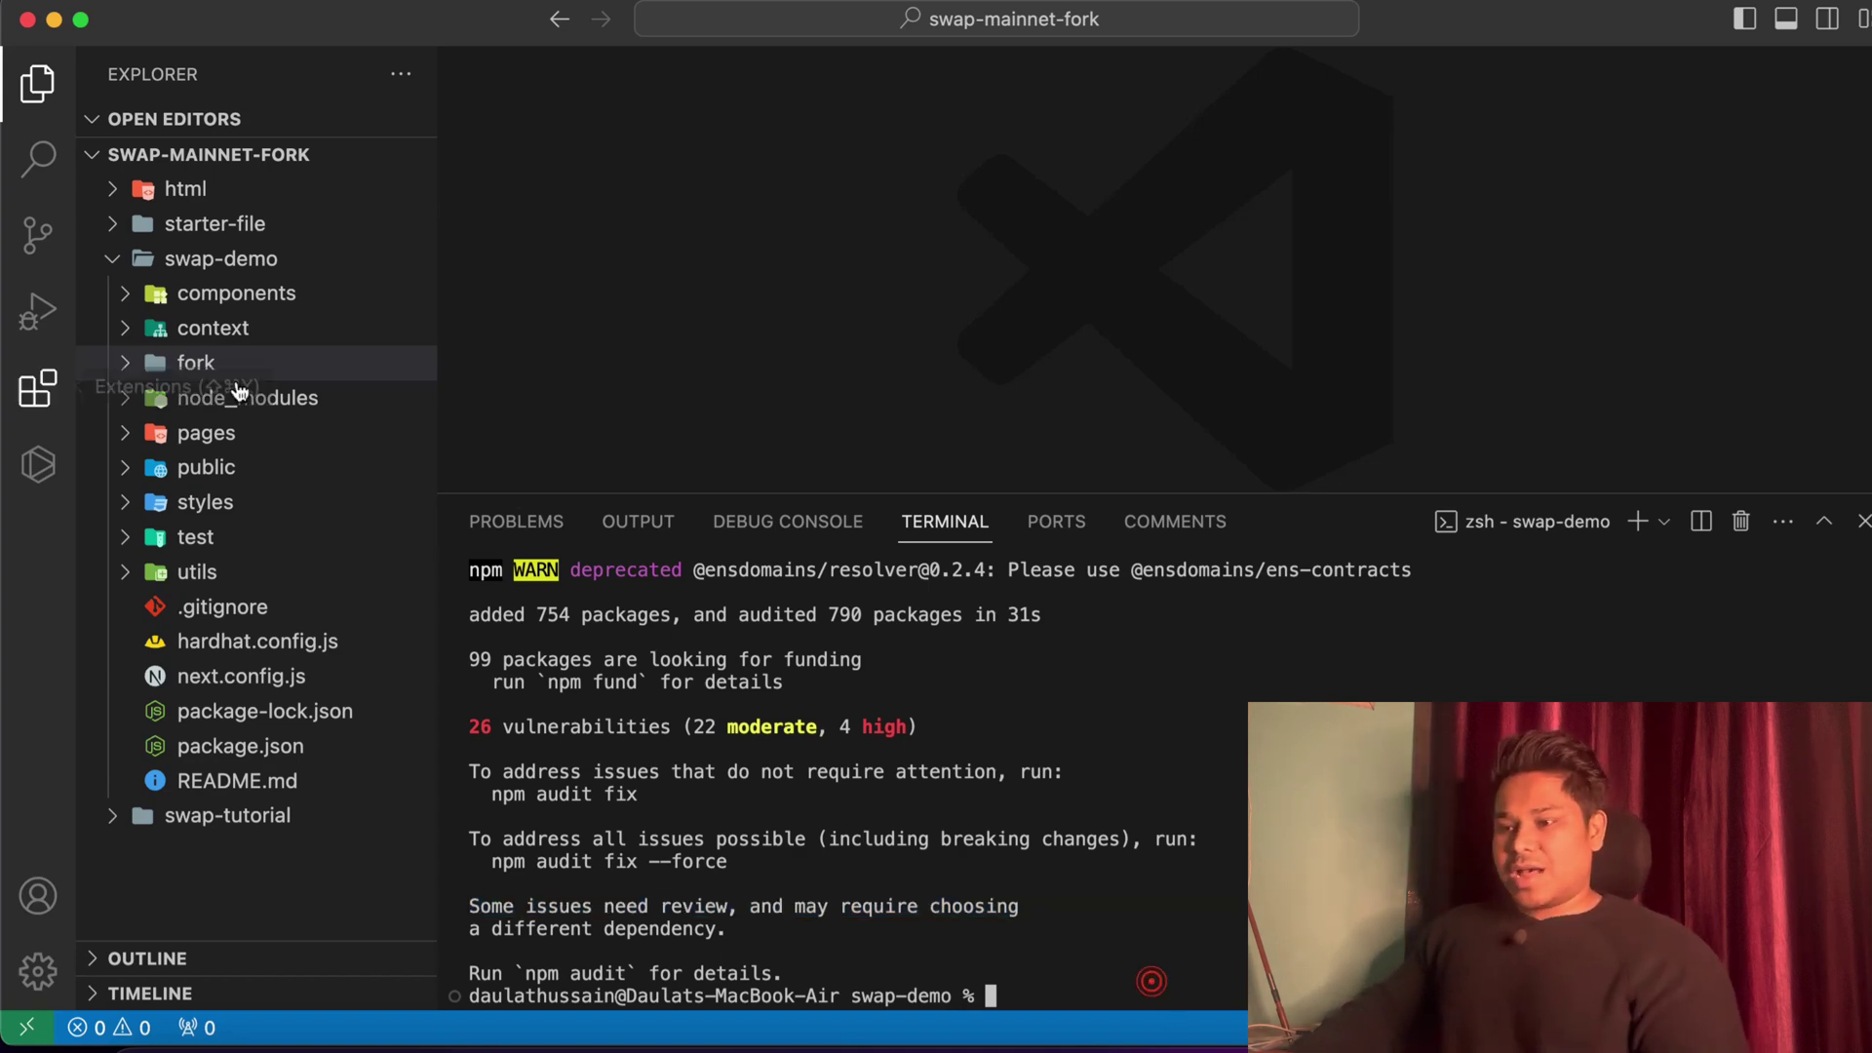
type("clear")
key("Return")
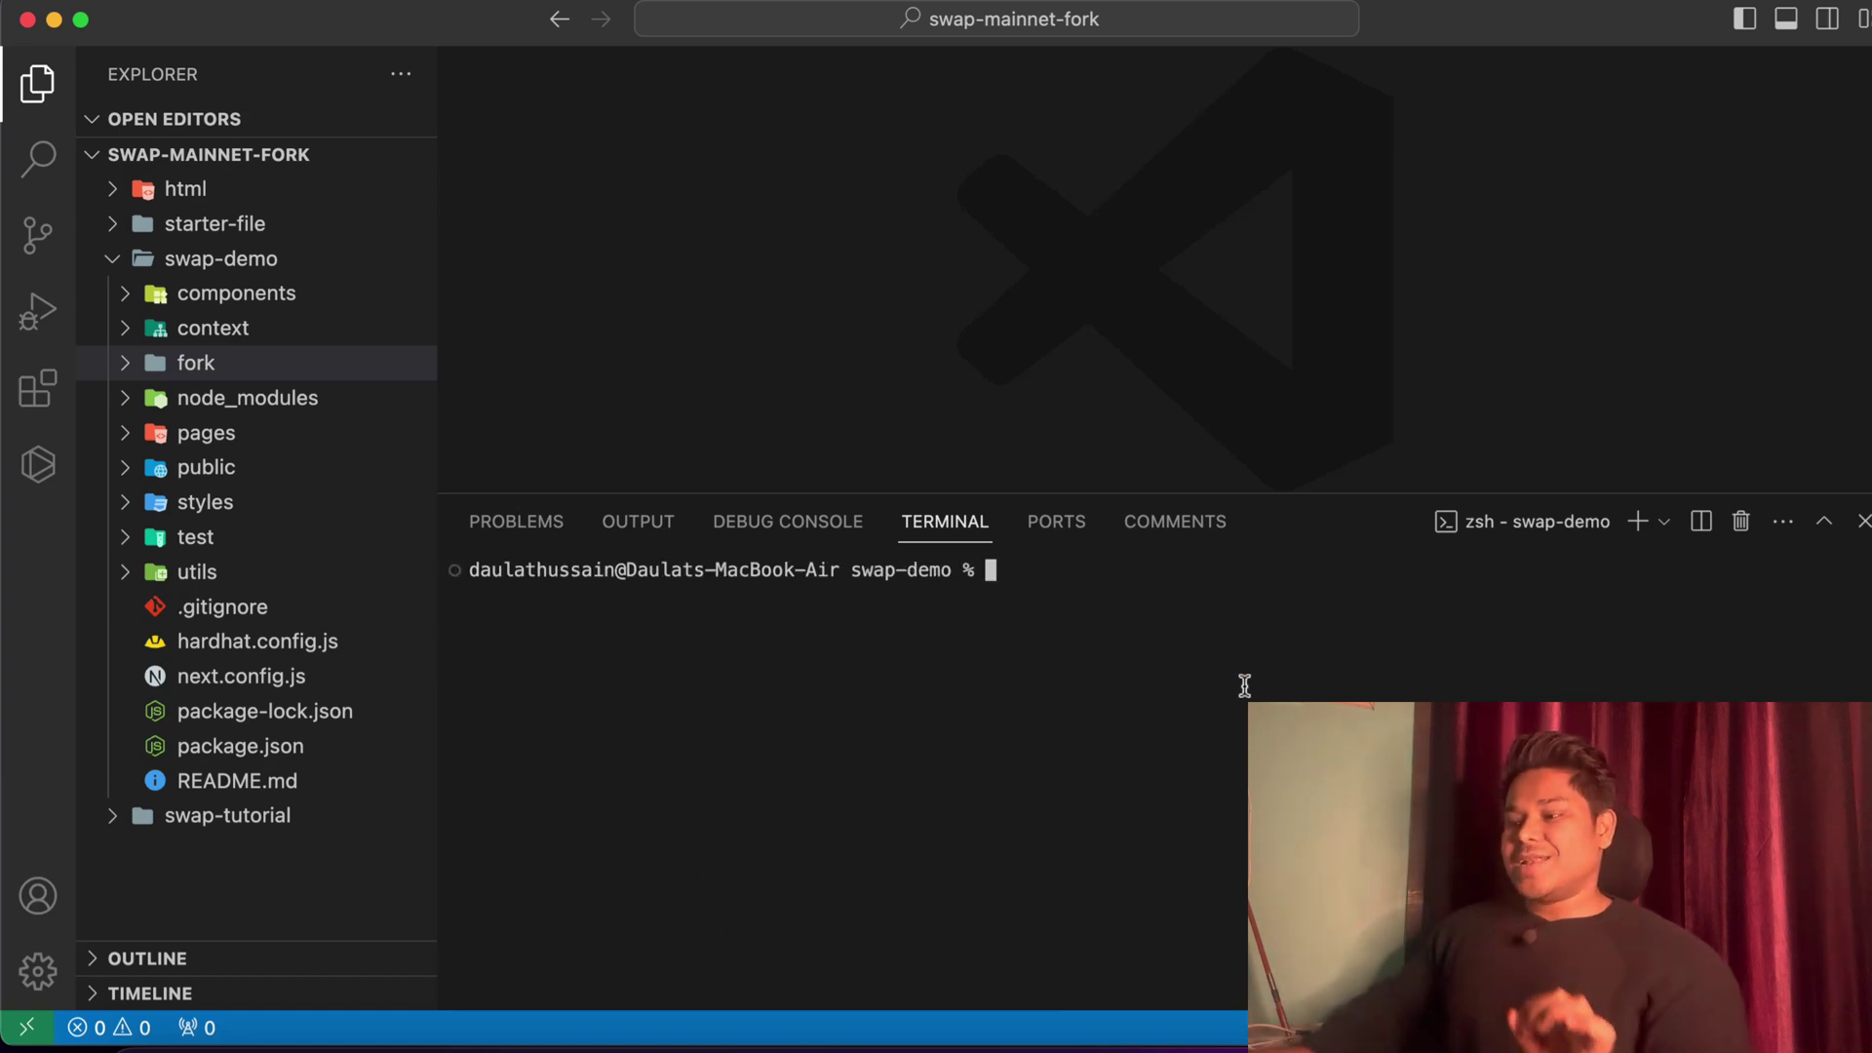
key("super+equal")
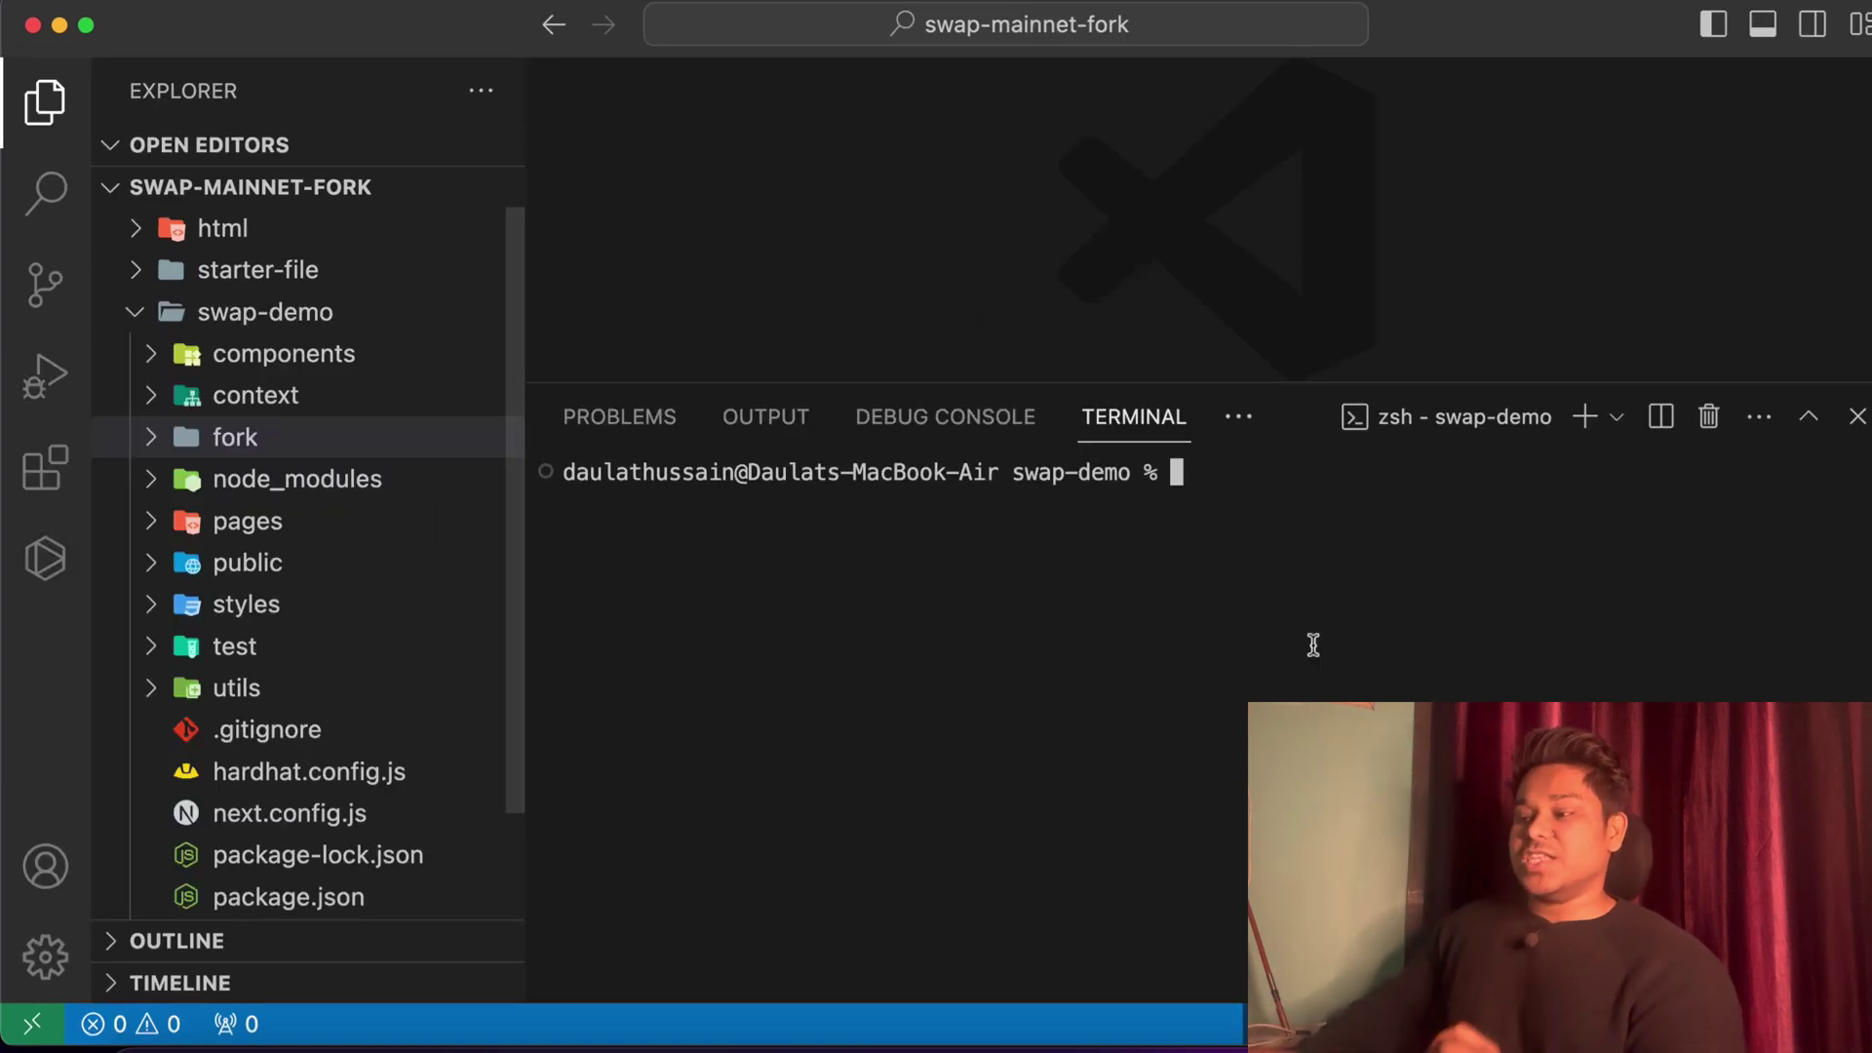
left_click(44, 102)
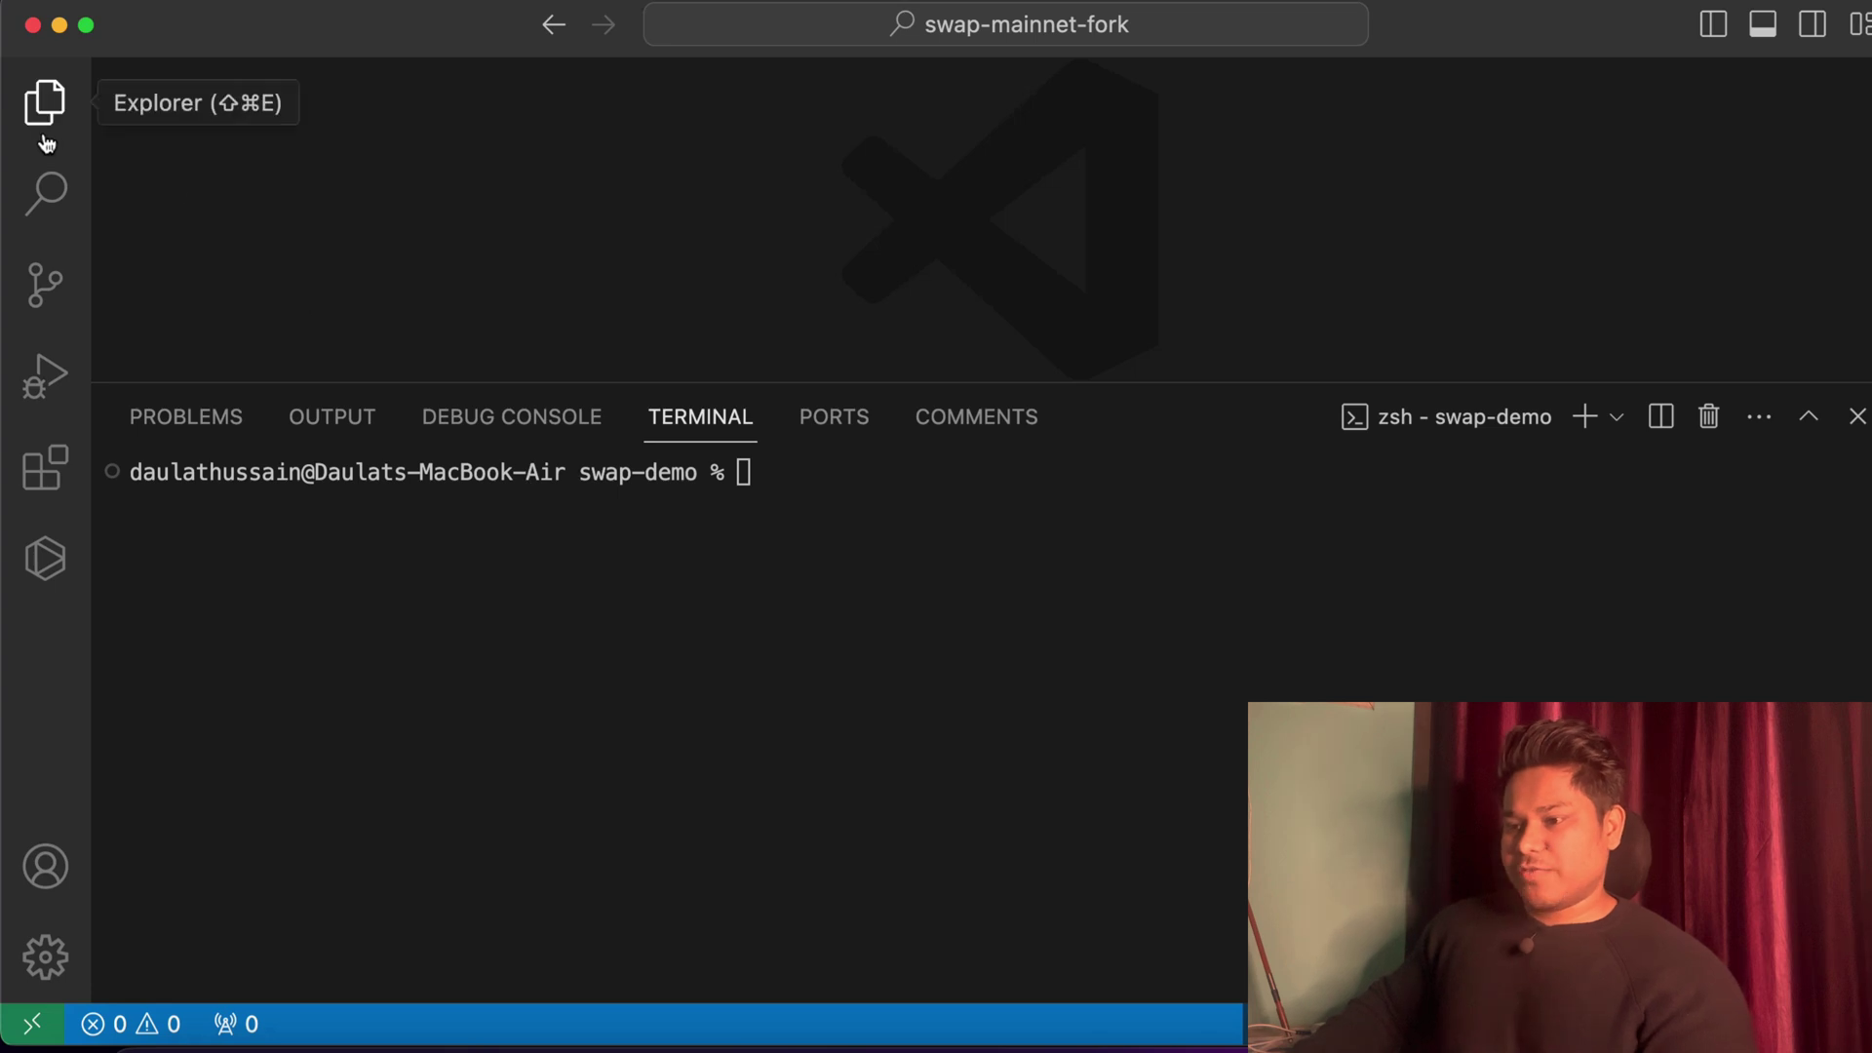
Reopen the Explorer and check the Node version with node -v, which is v18.12.1
left_click(45, 100)
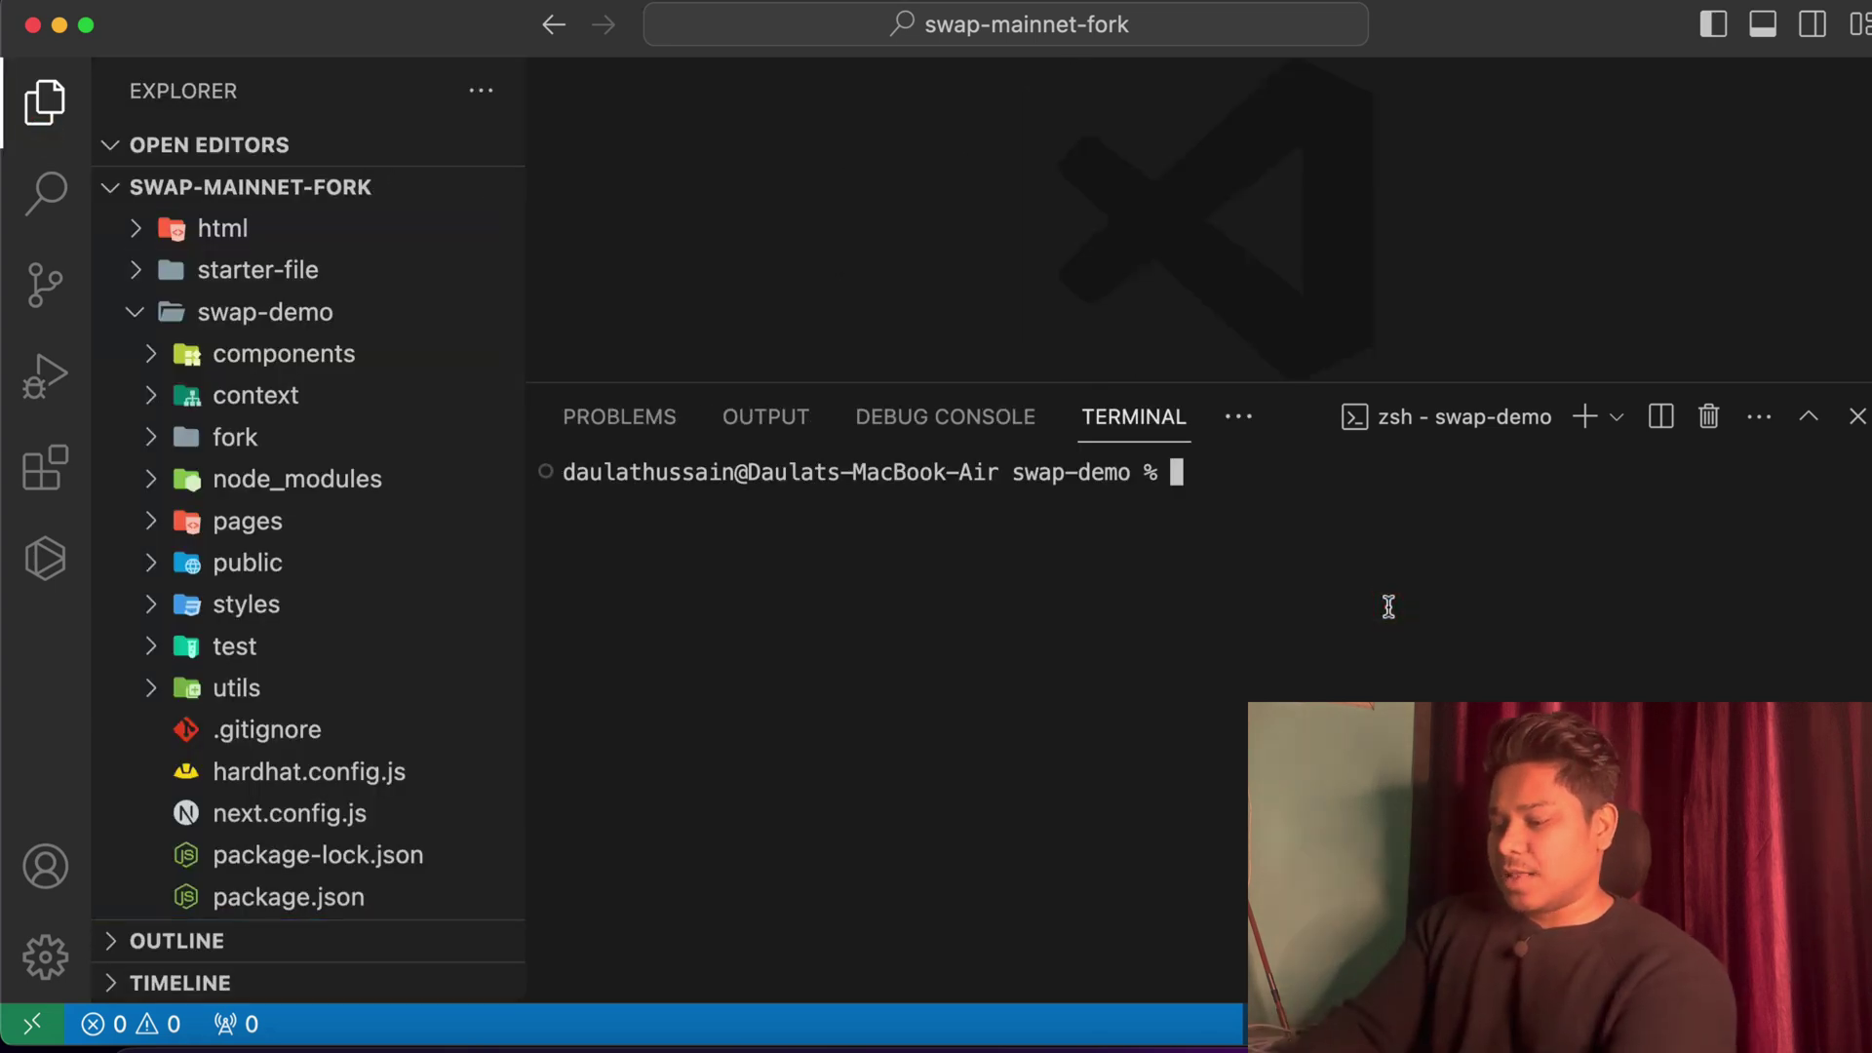
type("node ")
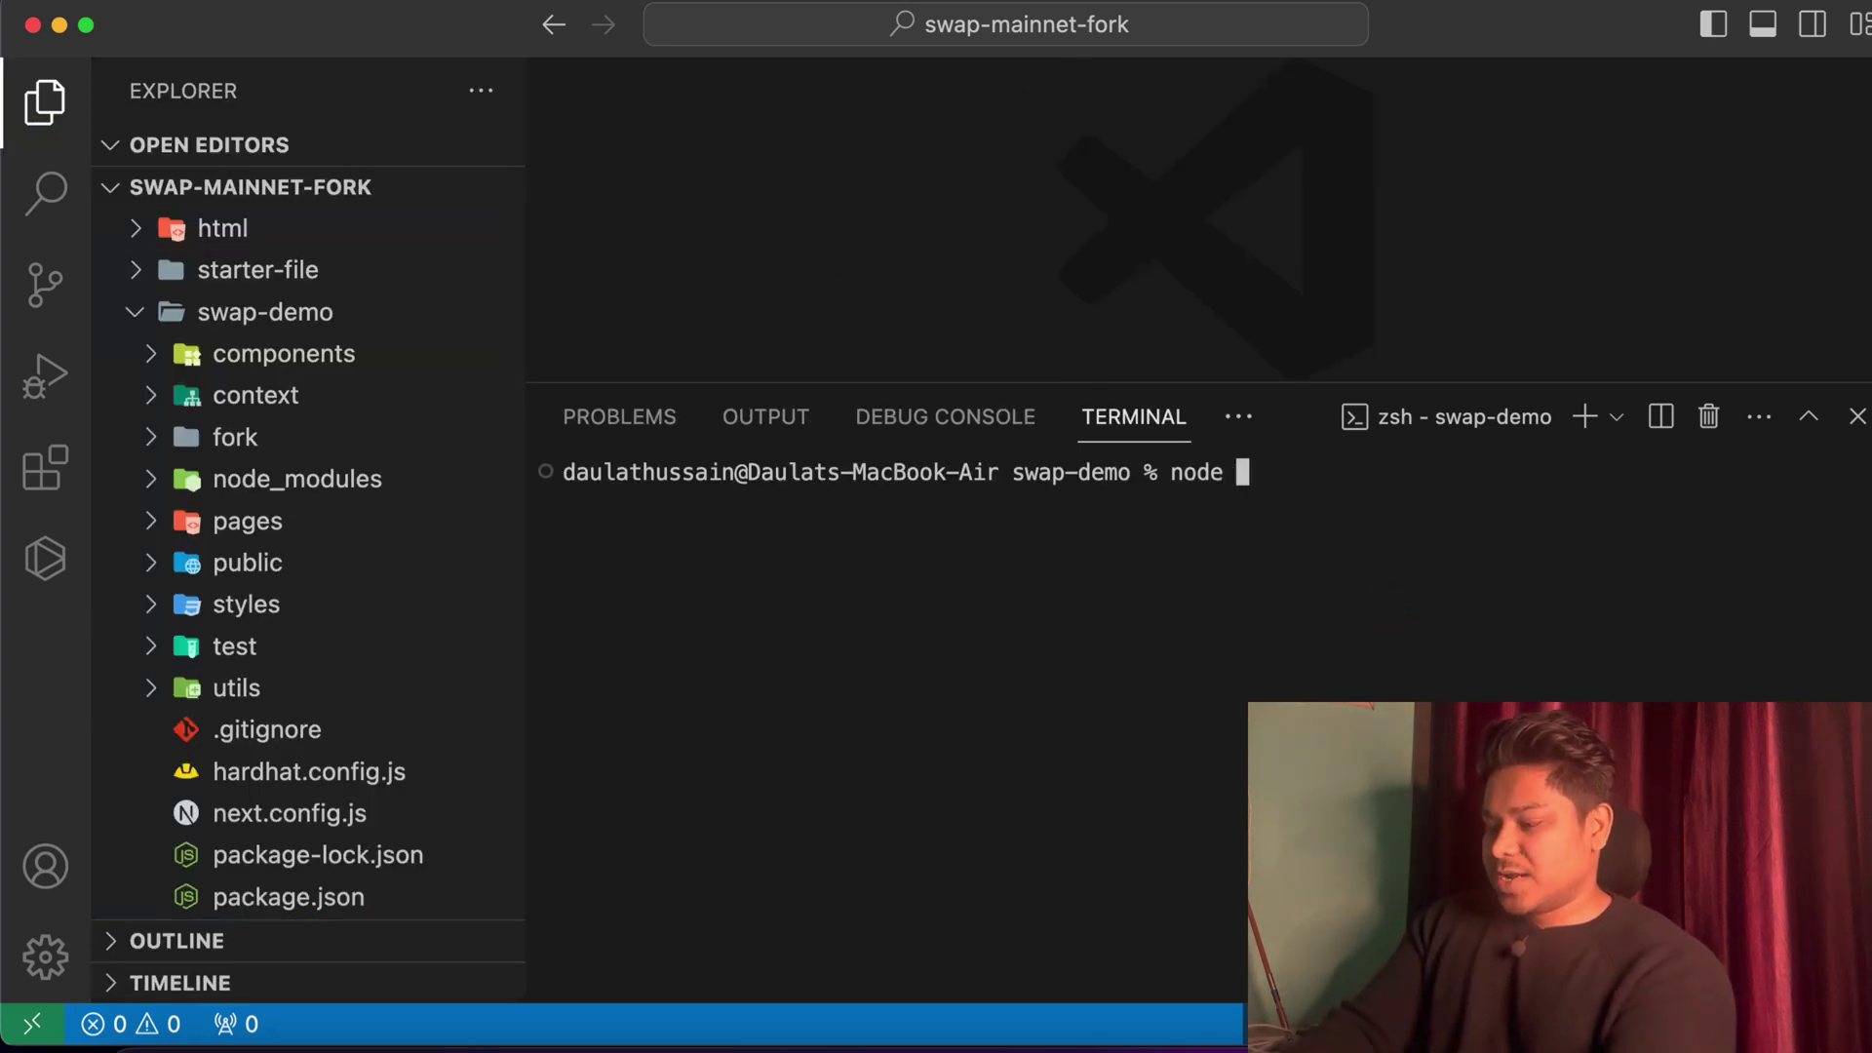
type("-v")
key("Return")
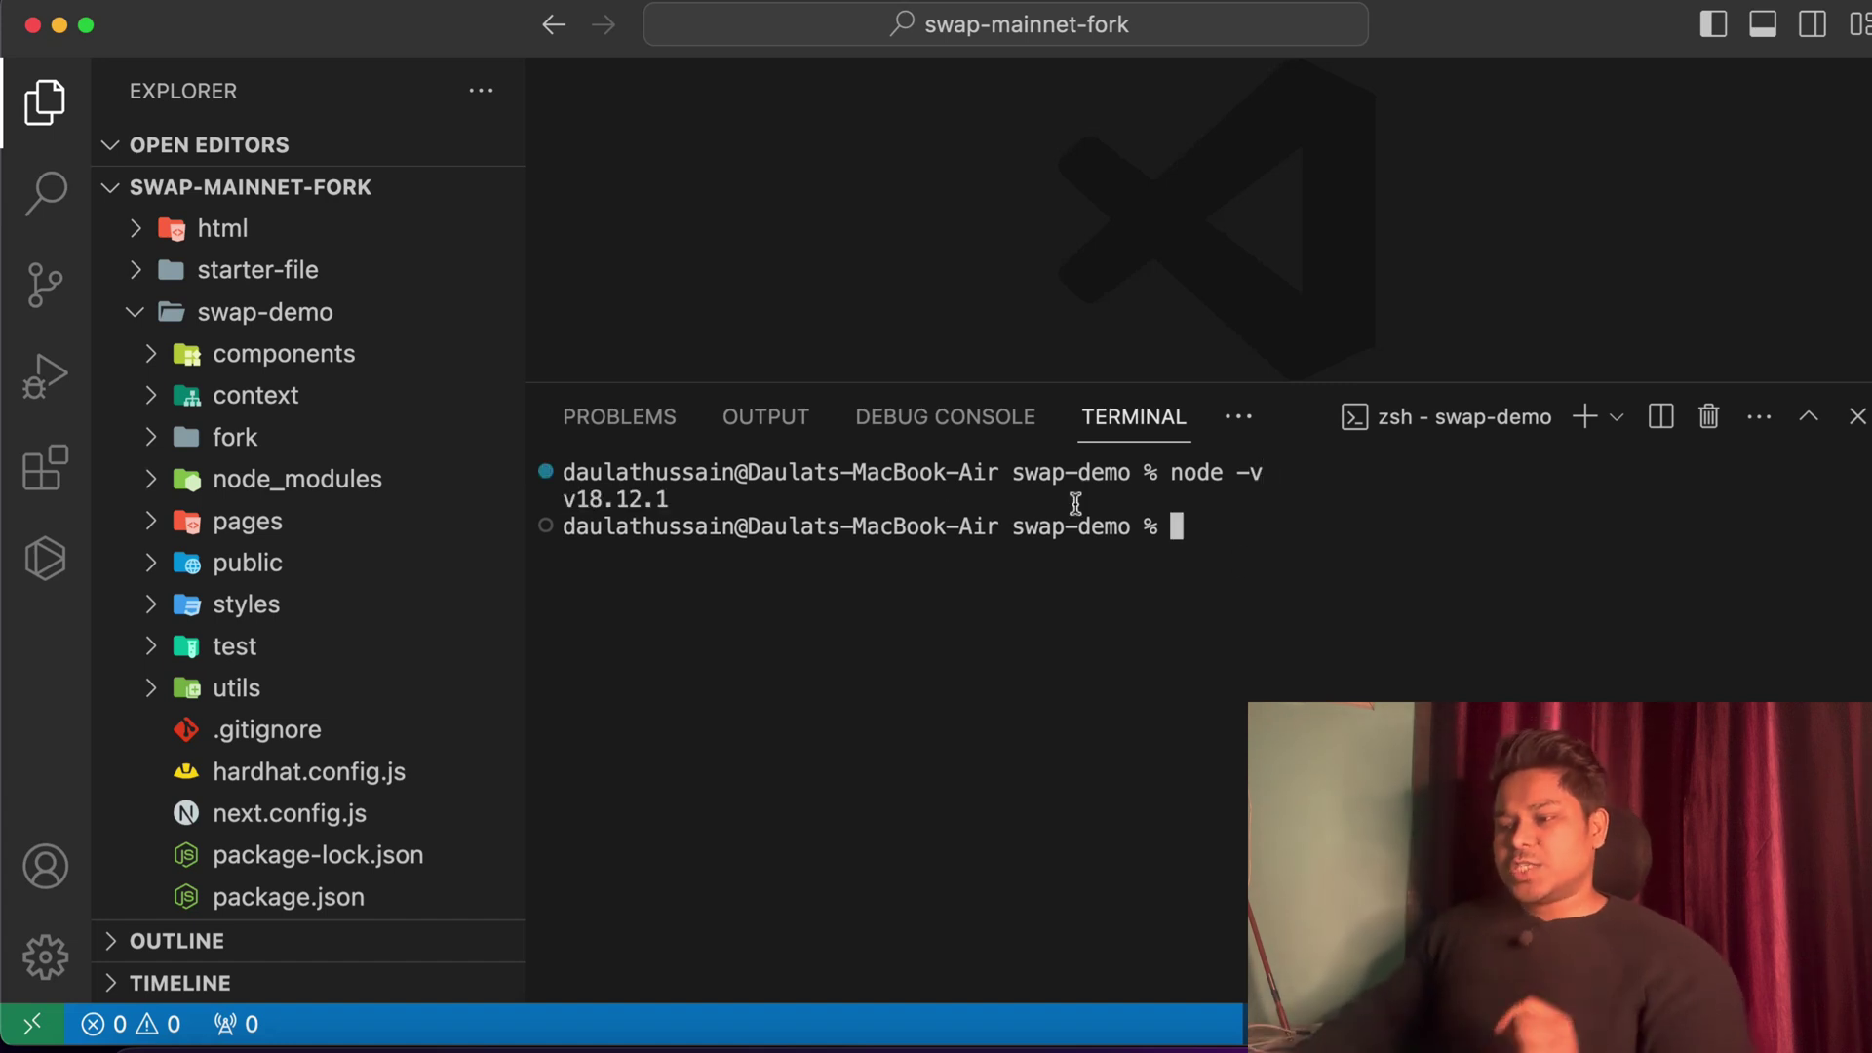
left_click_drag(710, 499, 548, 505)
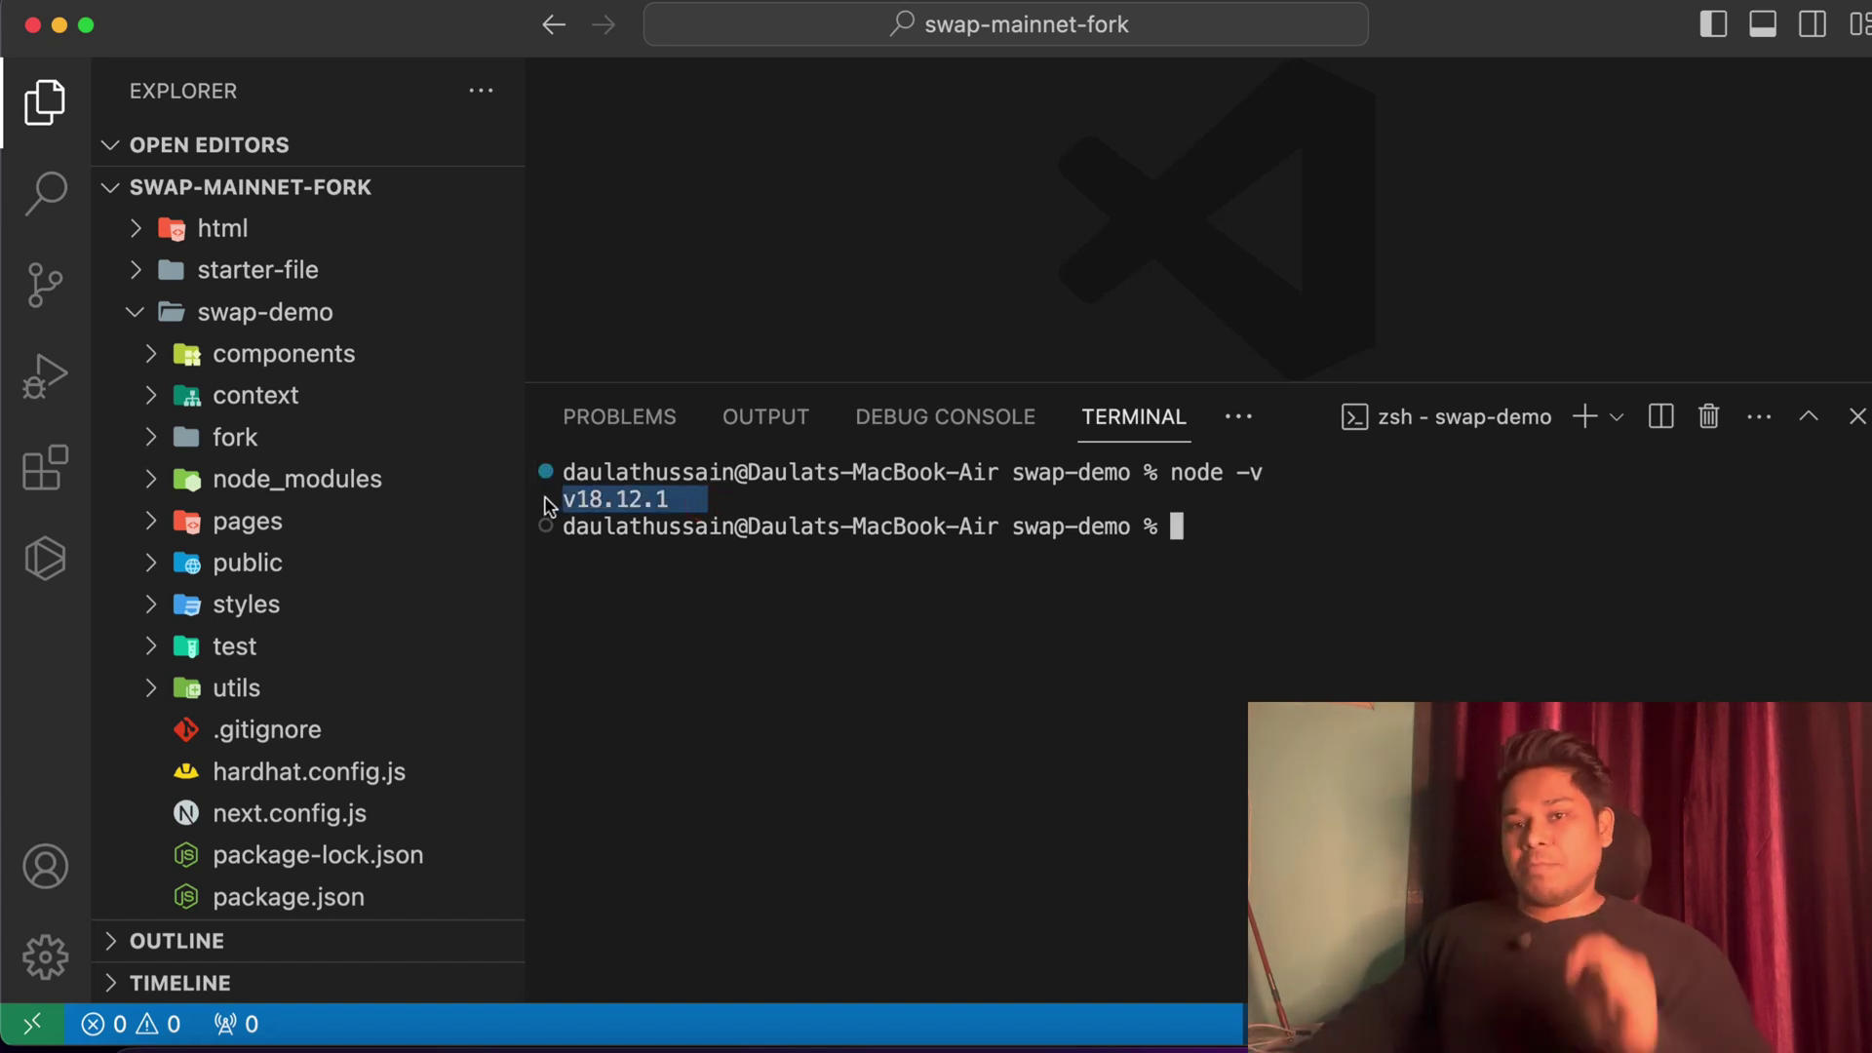
left_click(1336, 563)
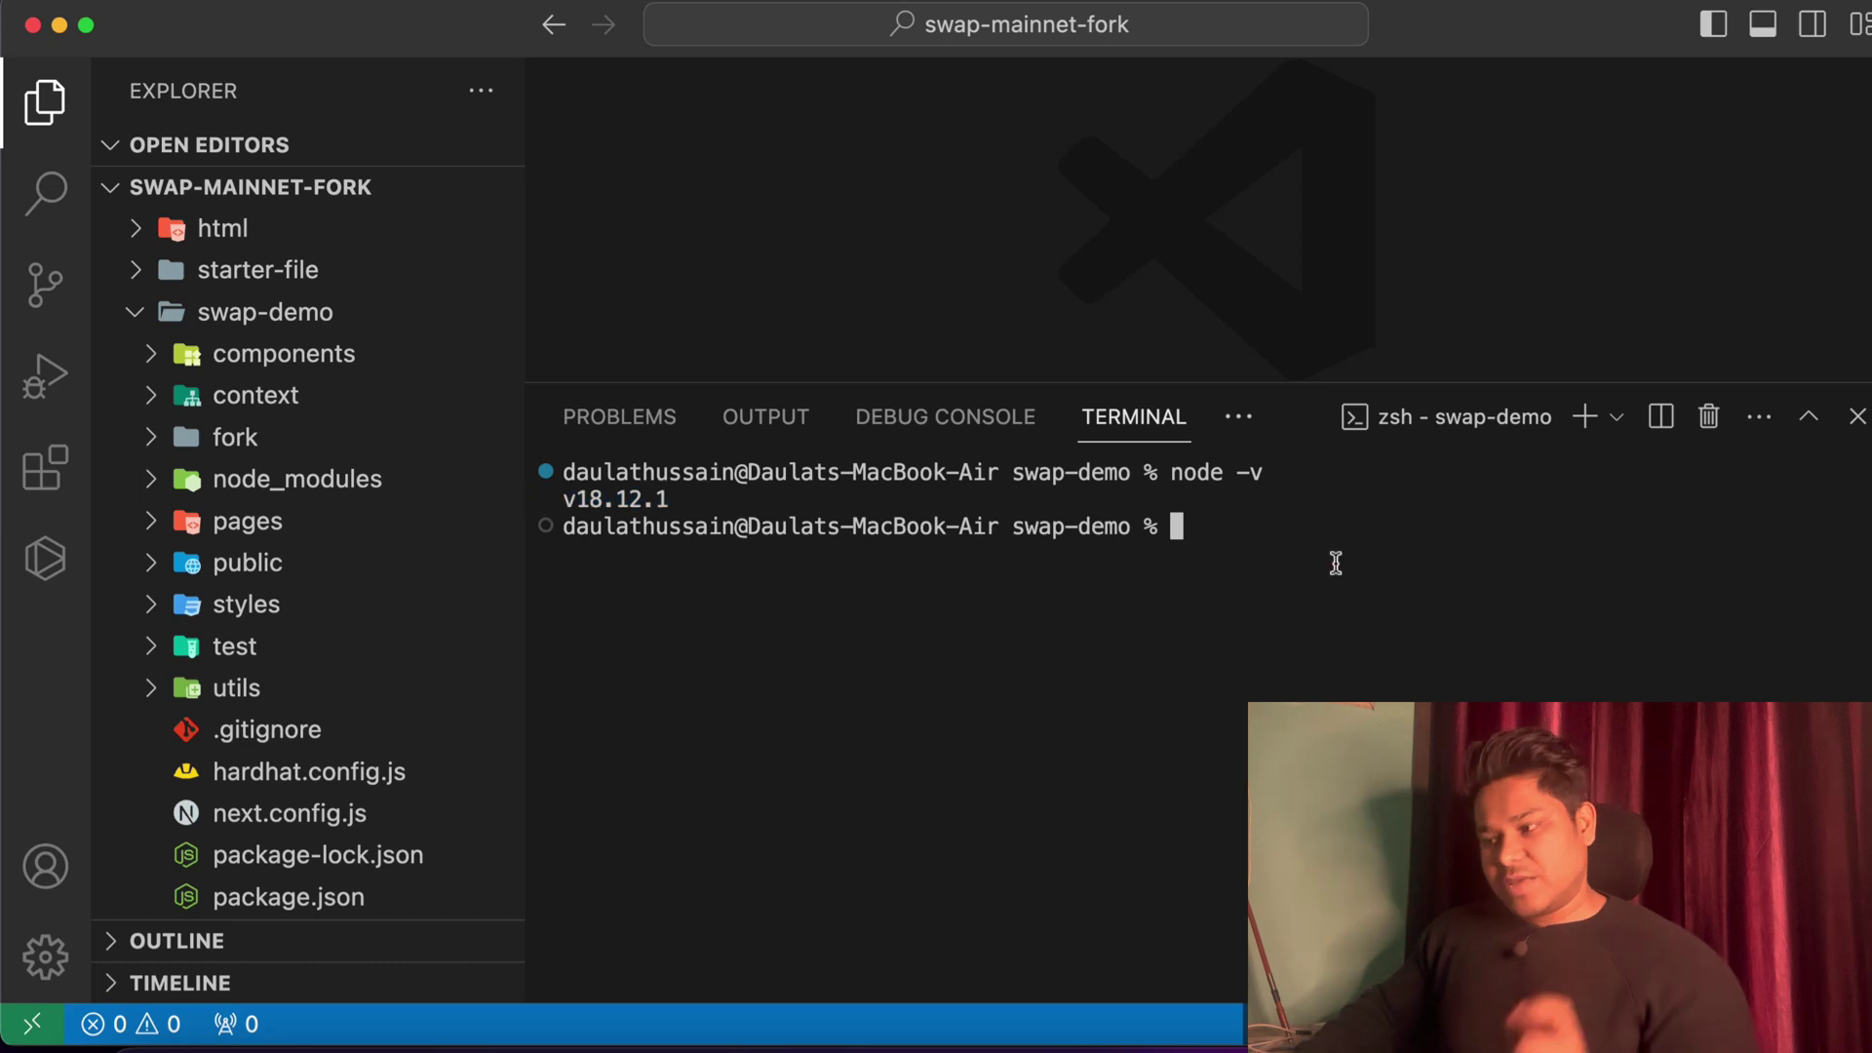
Check the npm version with npm -v (8.19.2), then switch to Chrome
type("npx")
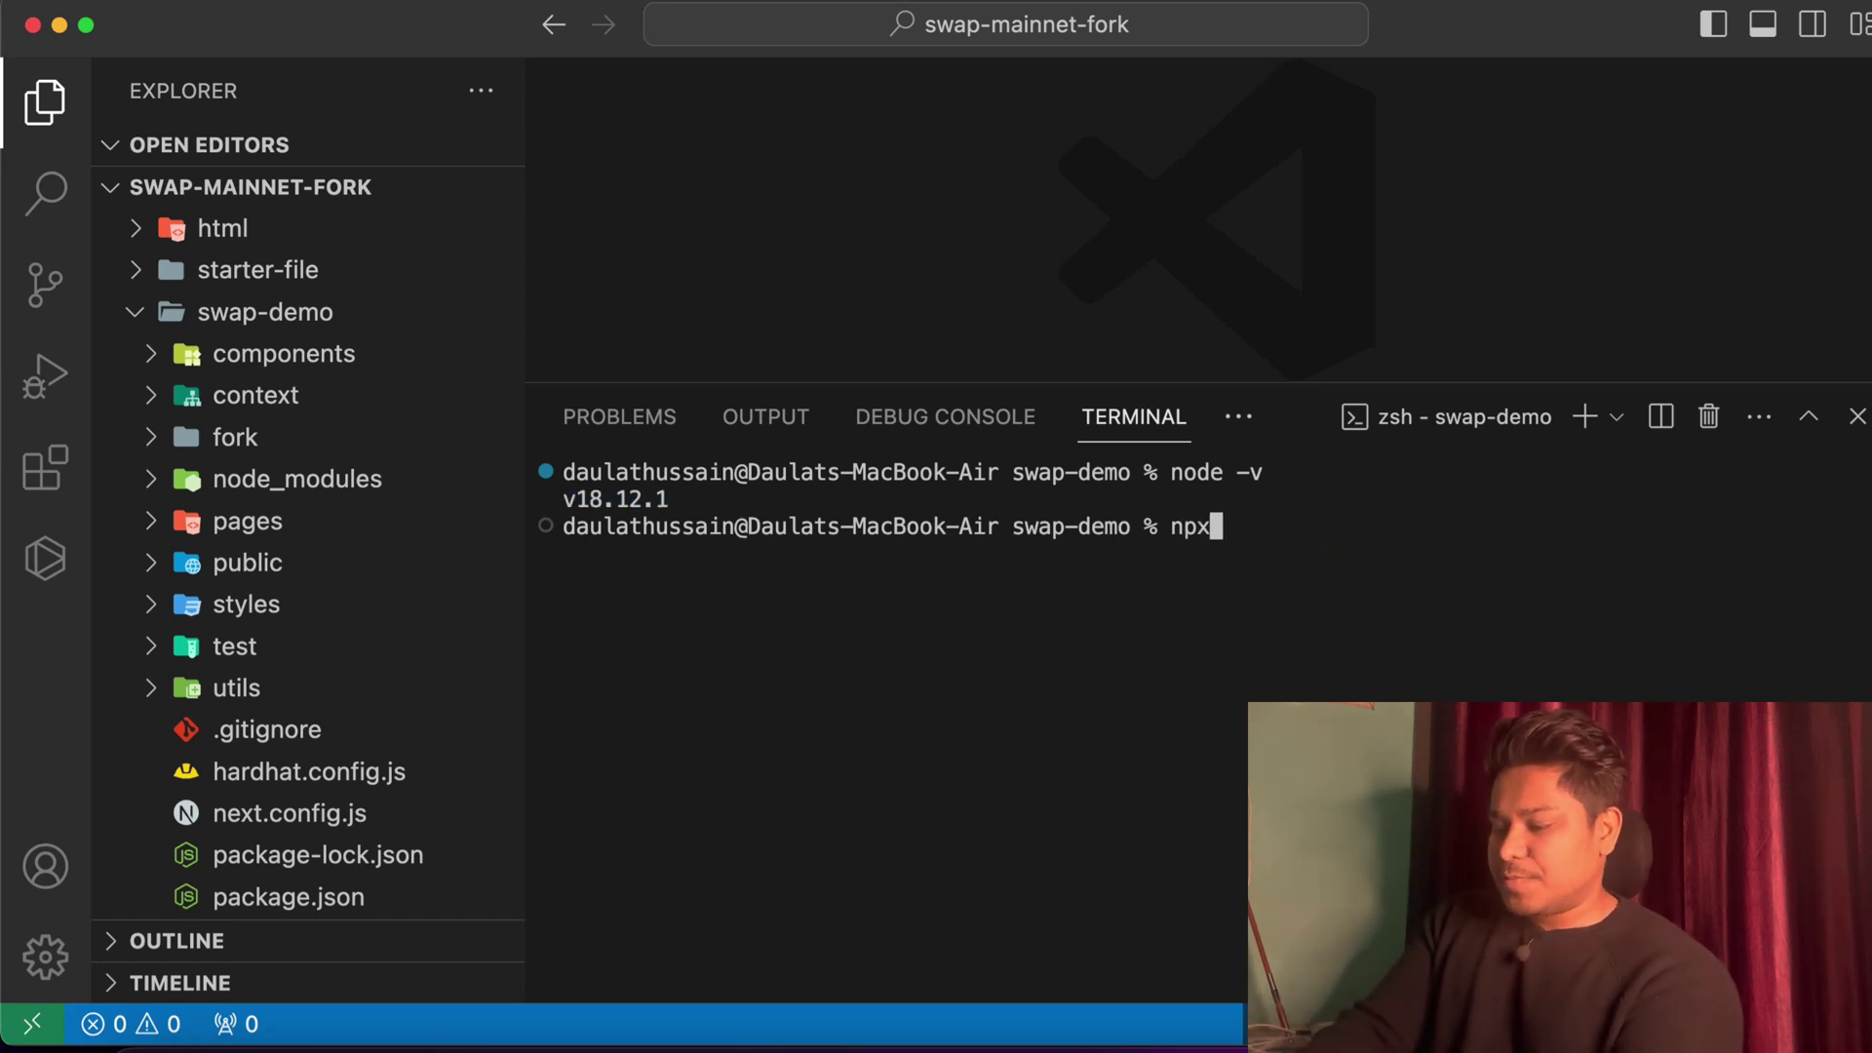
key("BackSpace")
type("m -v")
key("Return")
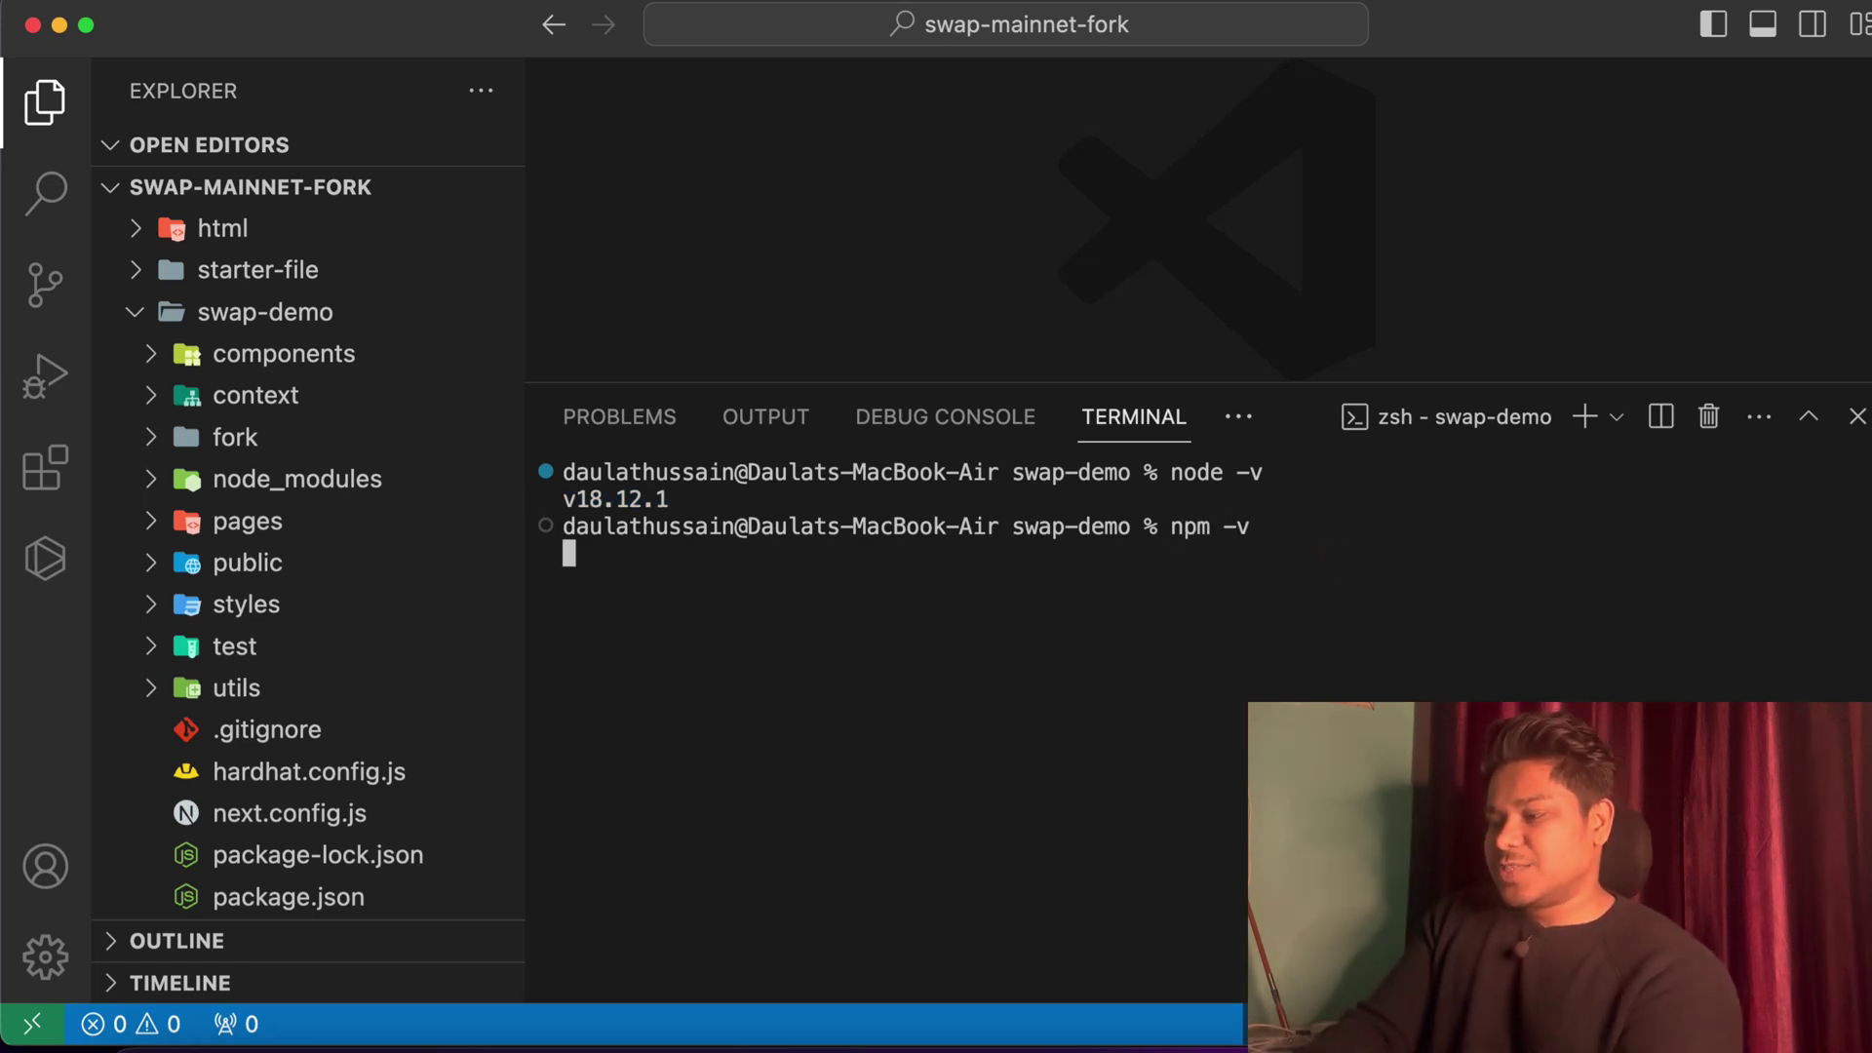
left_click_drag(671, 553, 617, 515)
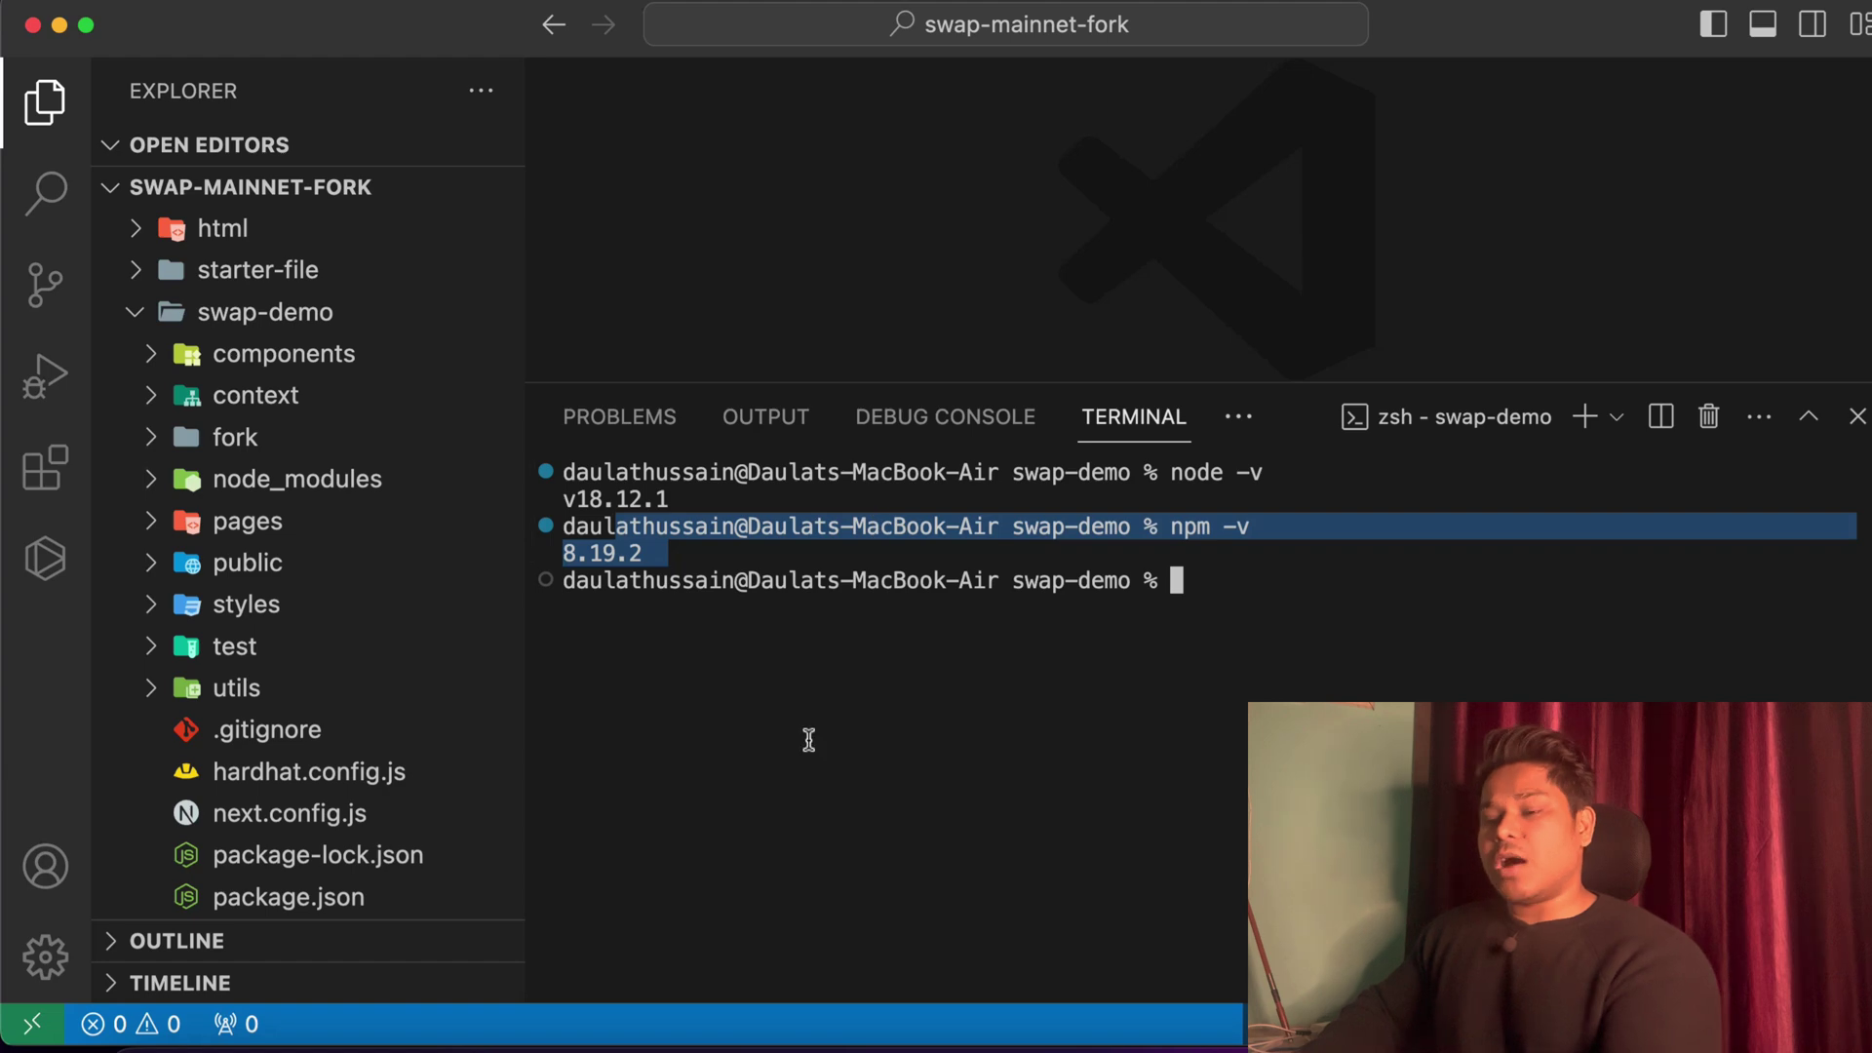
key("super+Tab")
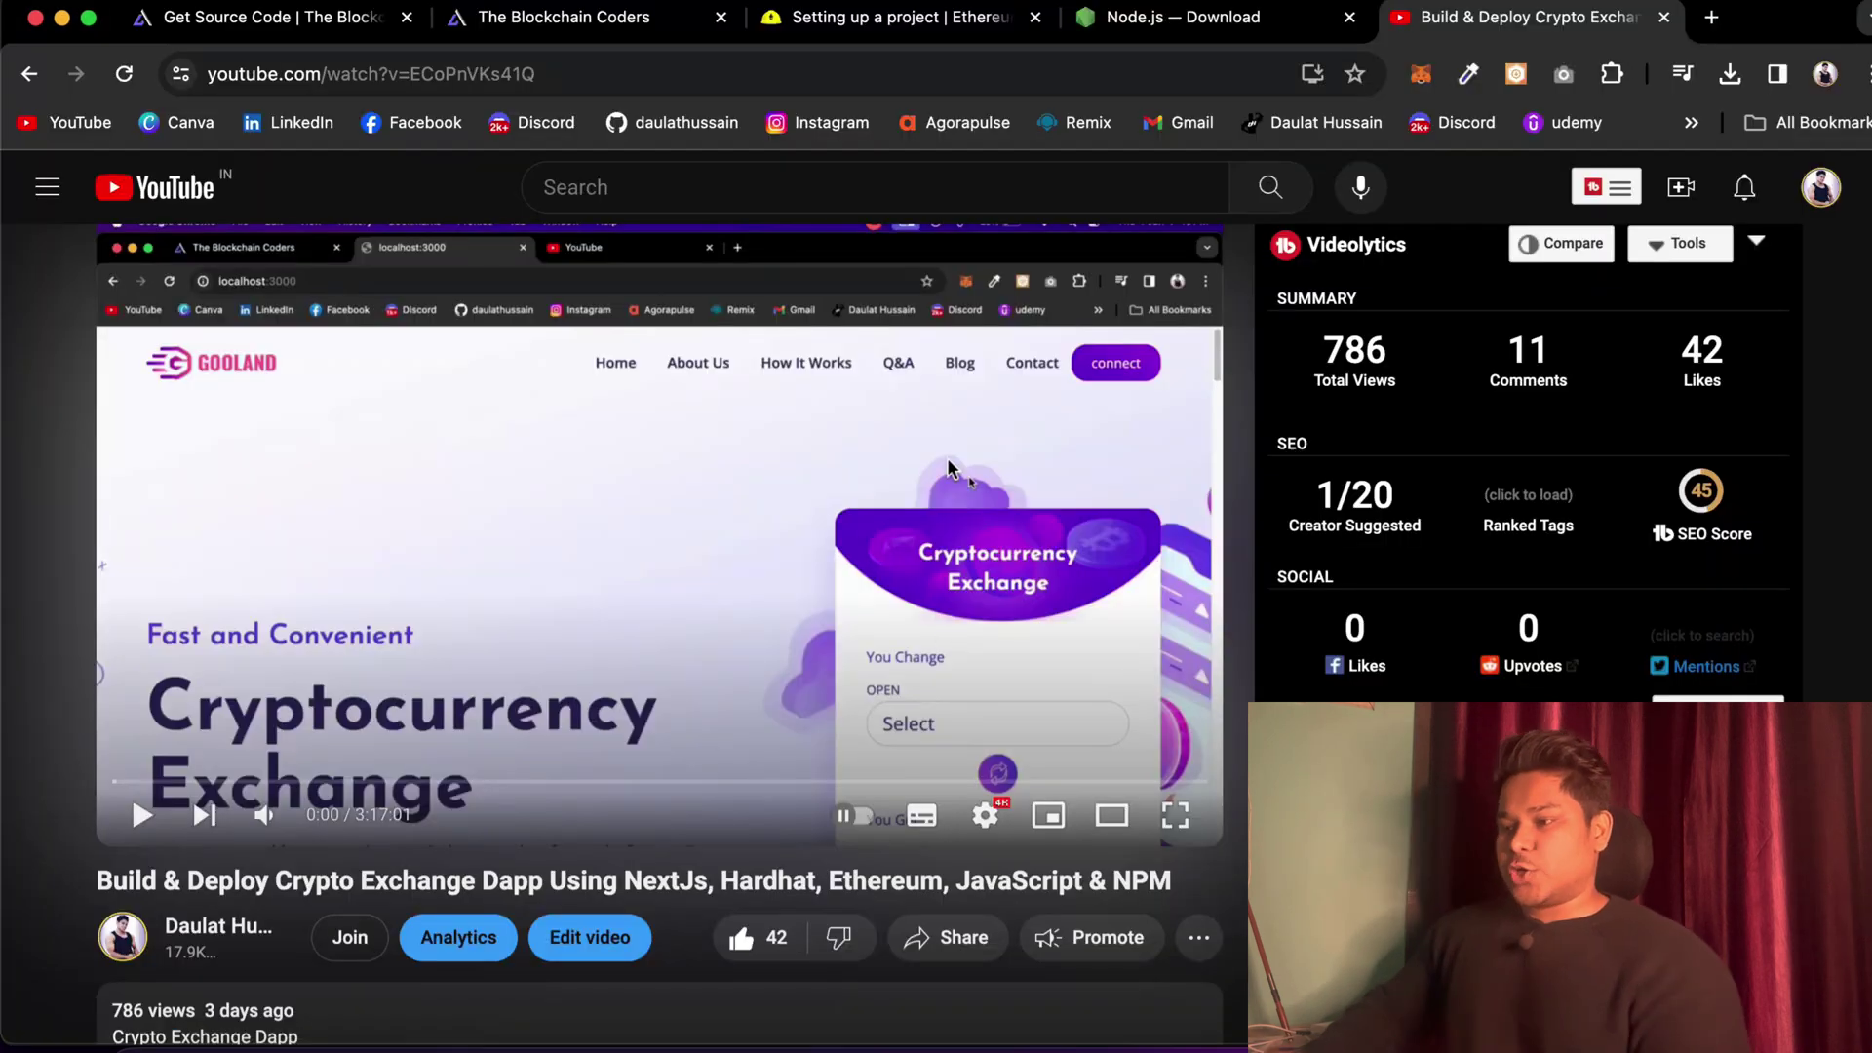
View the Node.js downloads page (LTS 20.11.0), then return to the Hardhat setup guide
left_click(1118, 35)
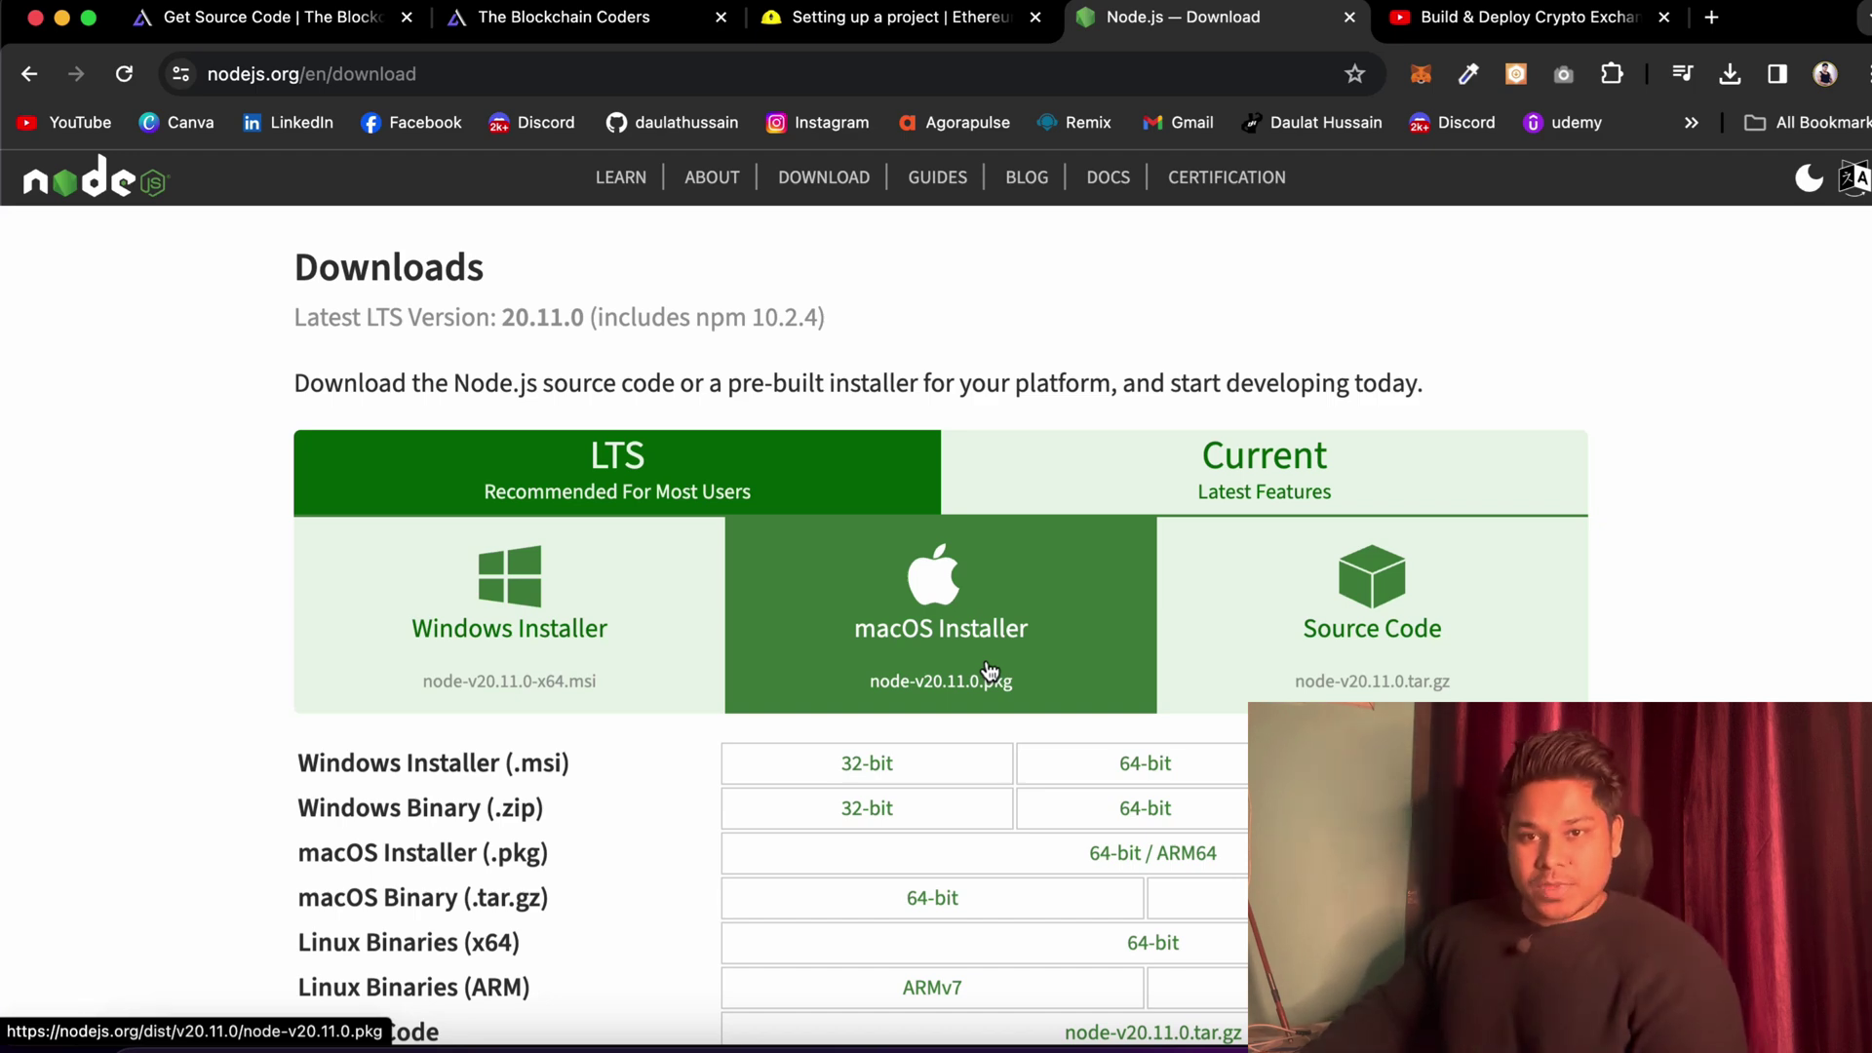
left_click(913, 26)
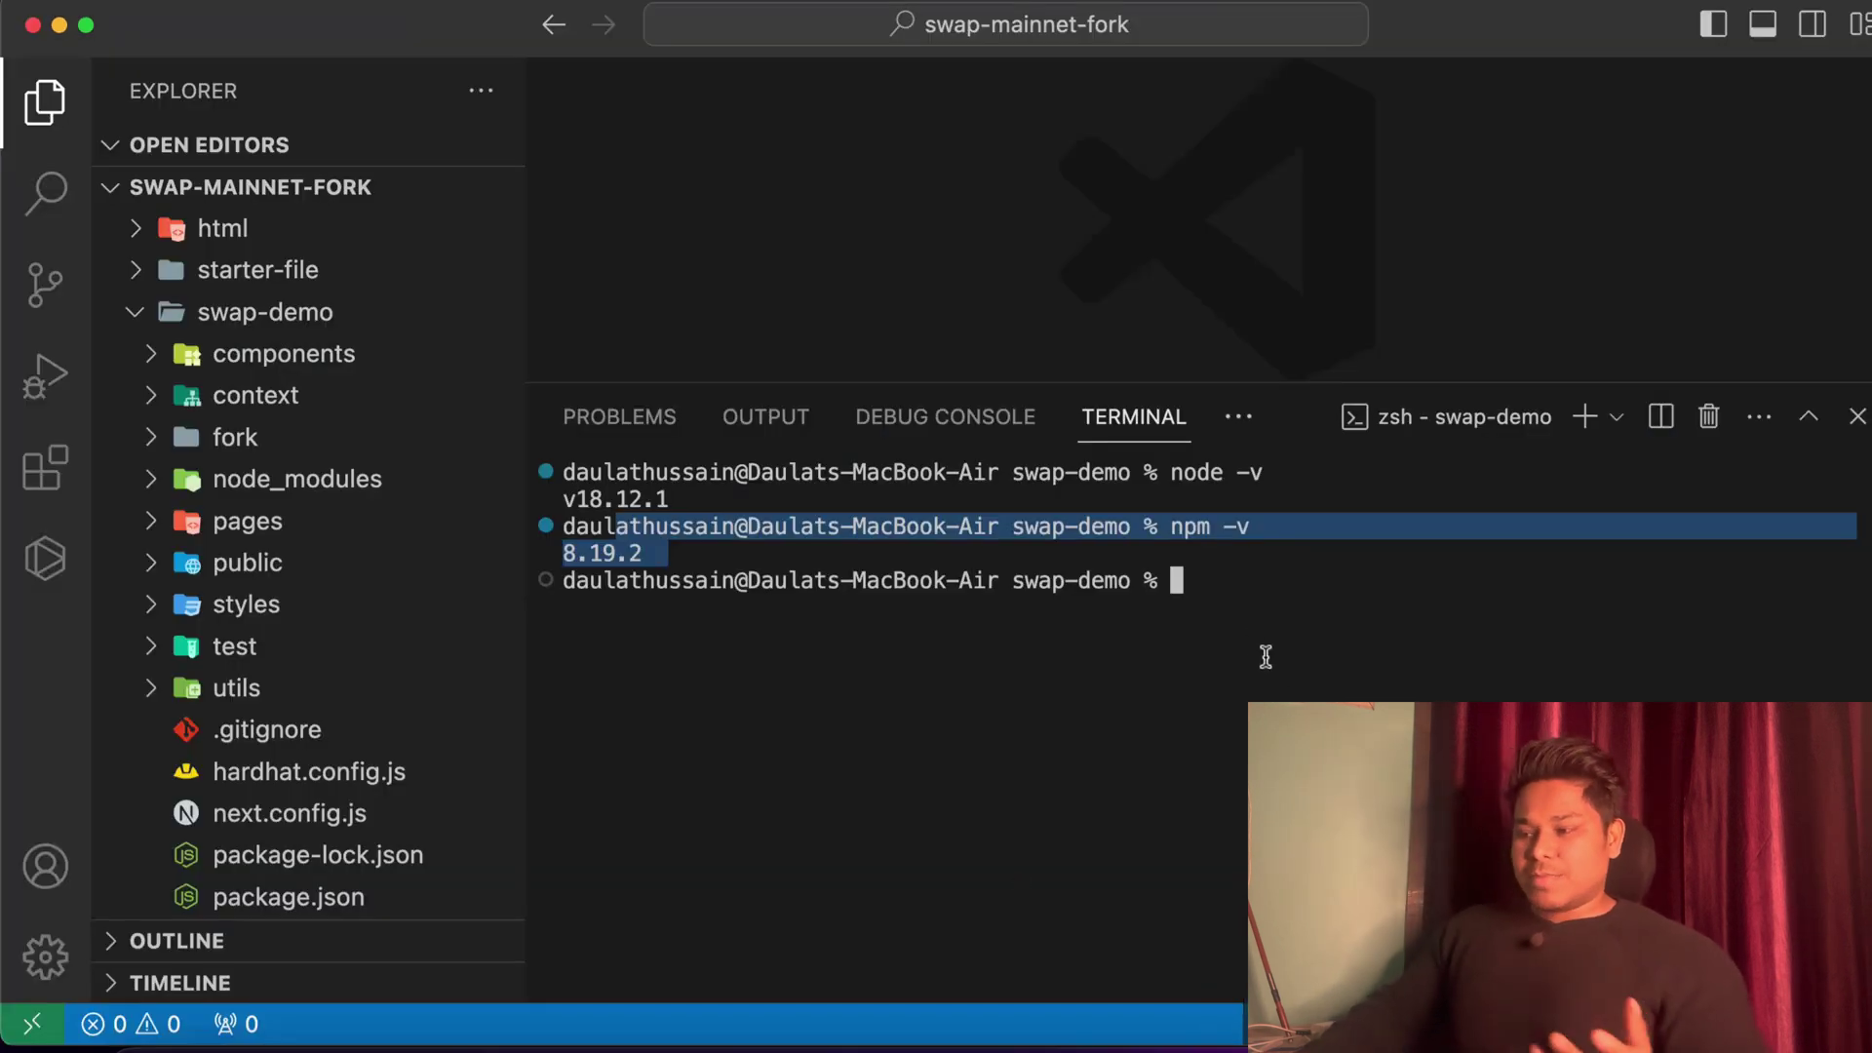
Highlight the terminal's version results, Node v18.12.1 and npm 8.19.2
left_click_drag(1250, 637, 857, 507)
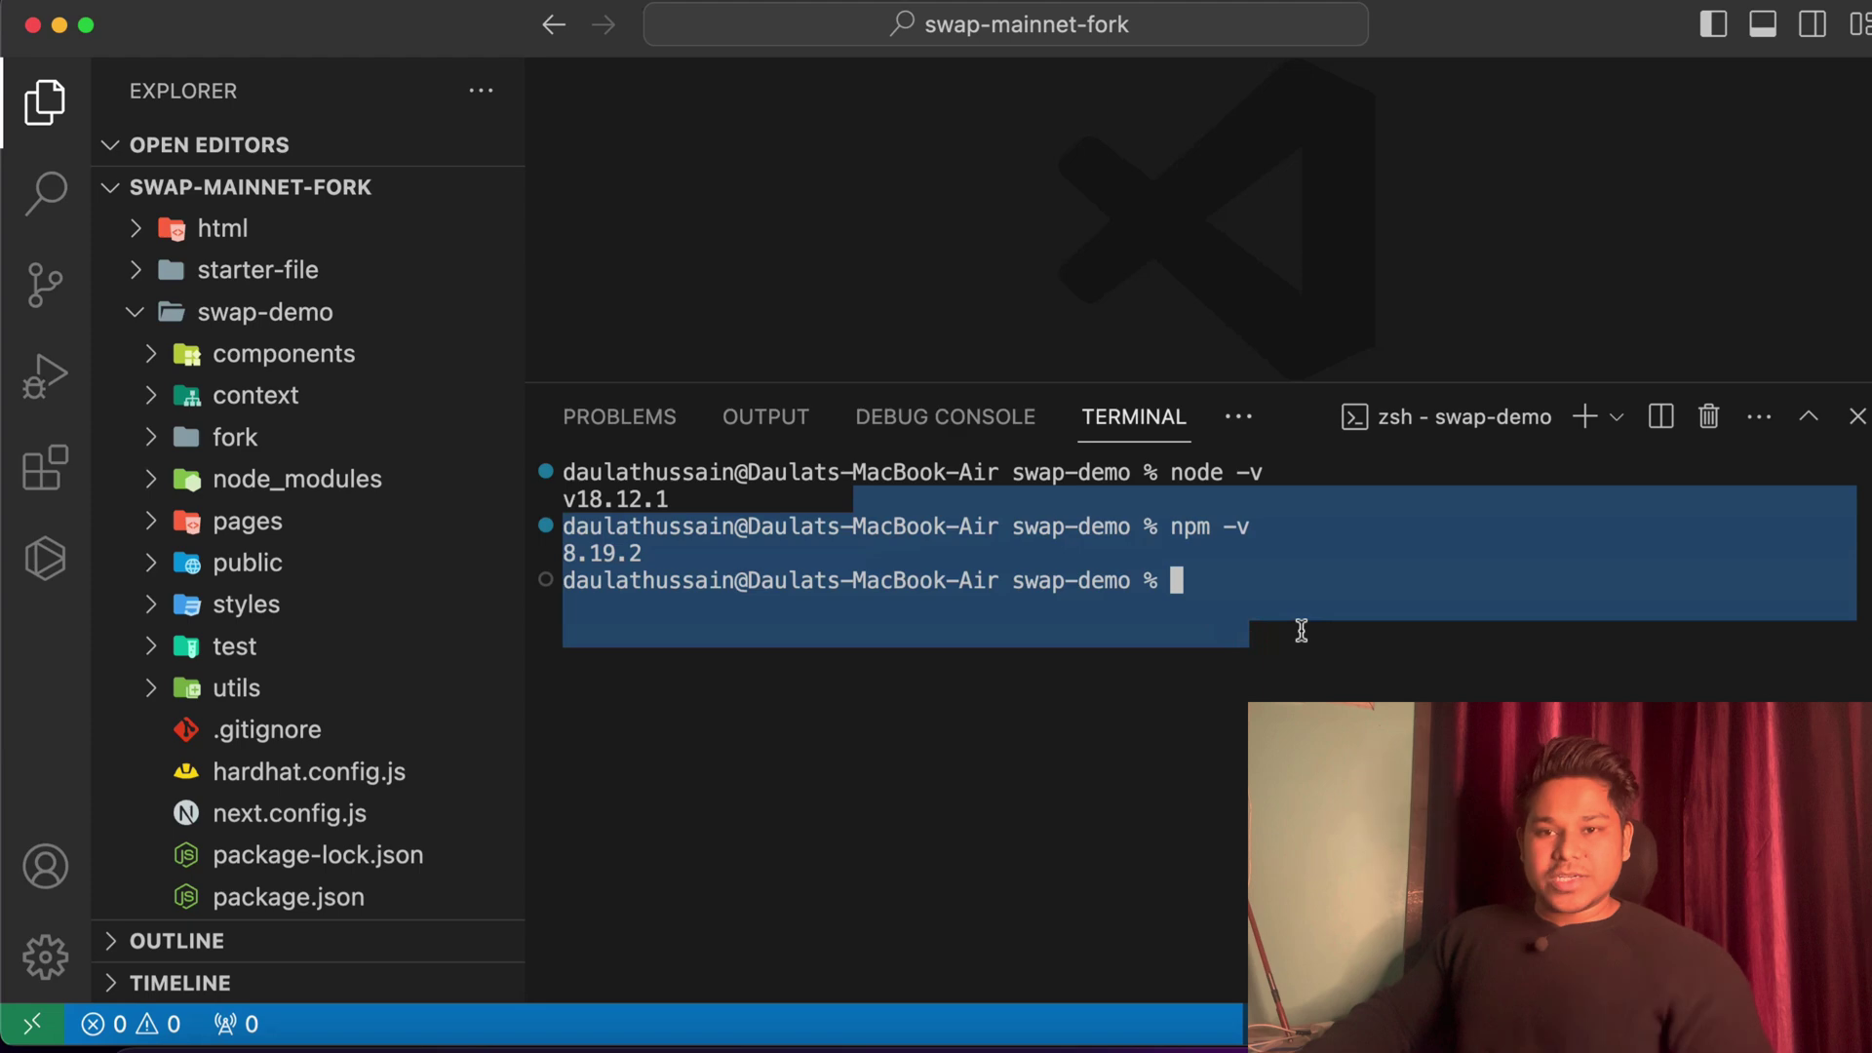
left_click(1295, 636)
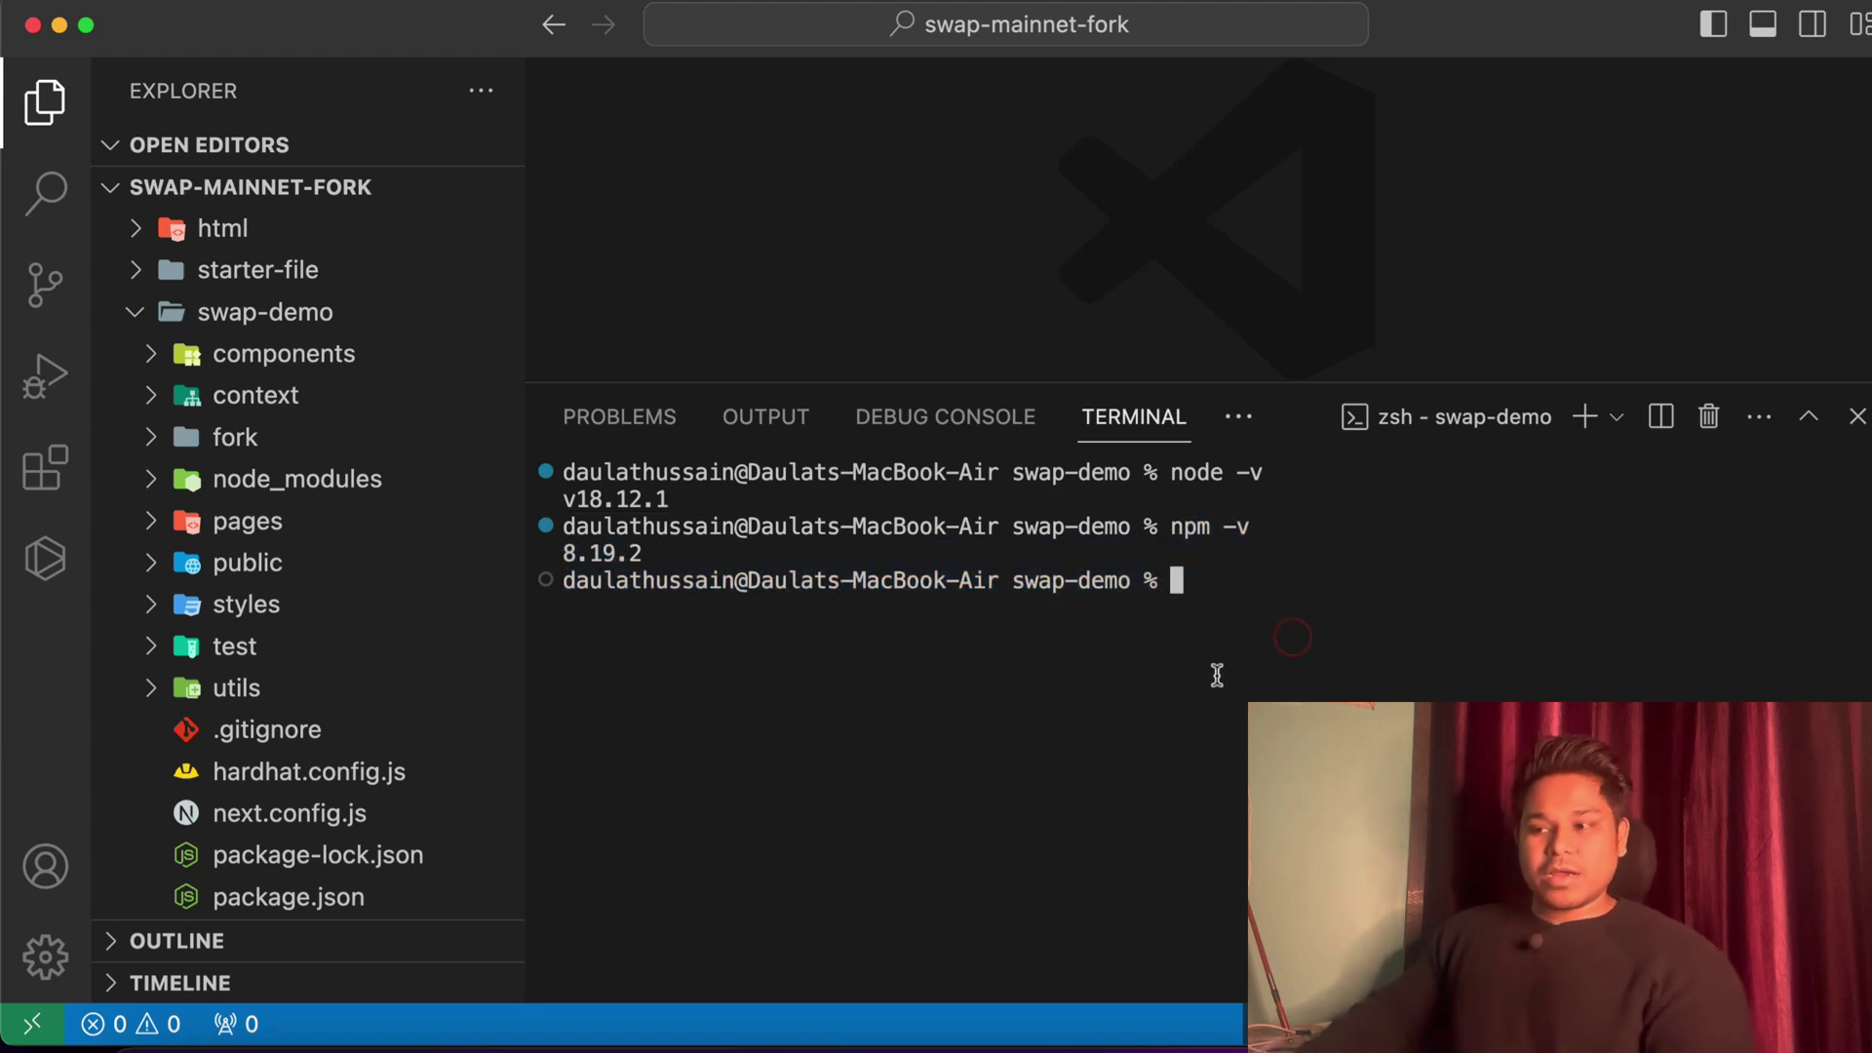
left_click_drag(1321, 661, 1051, 544)
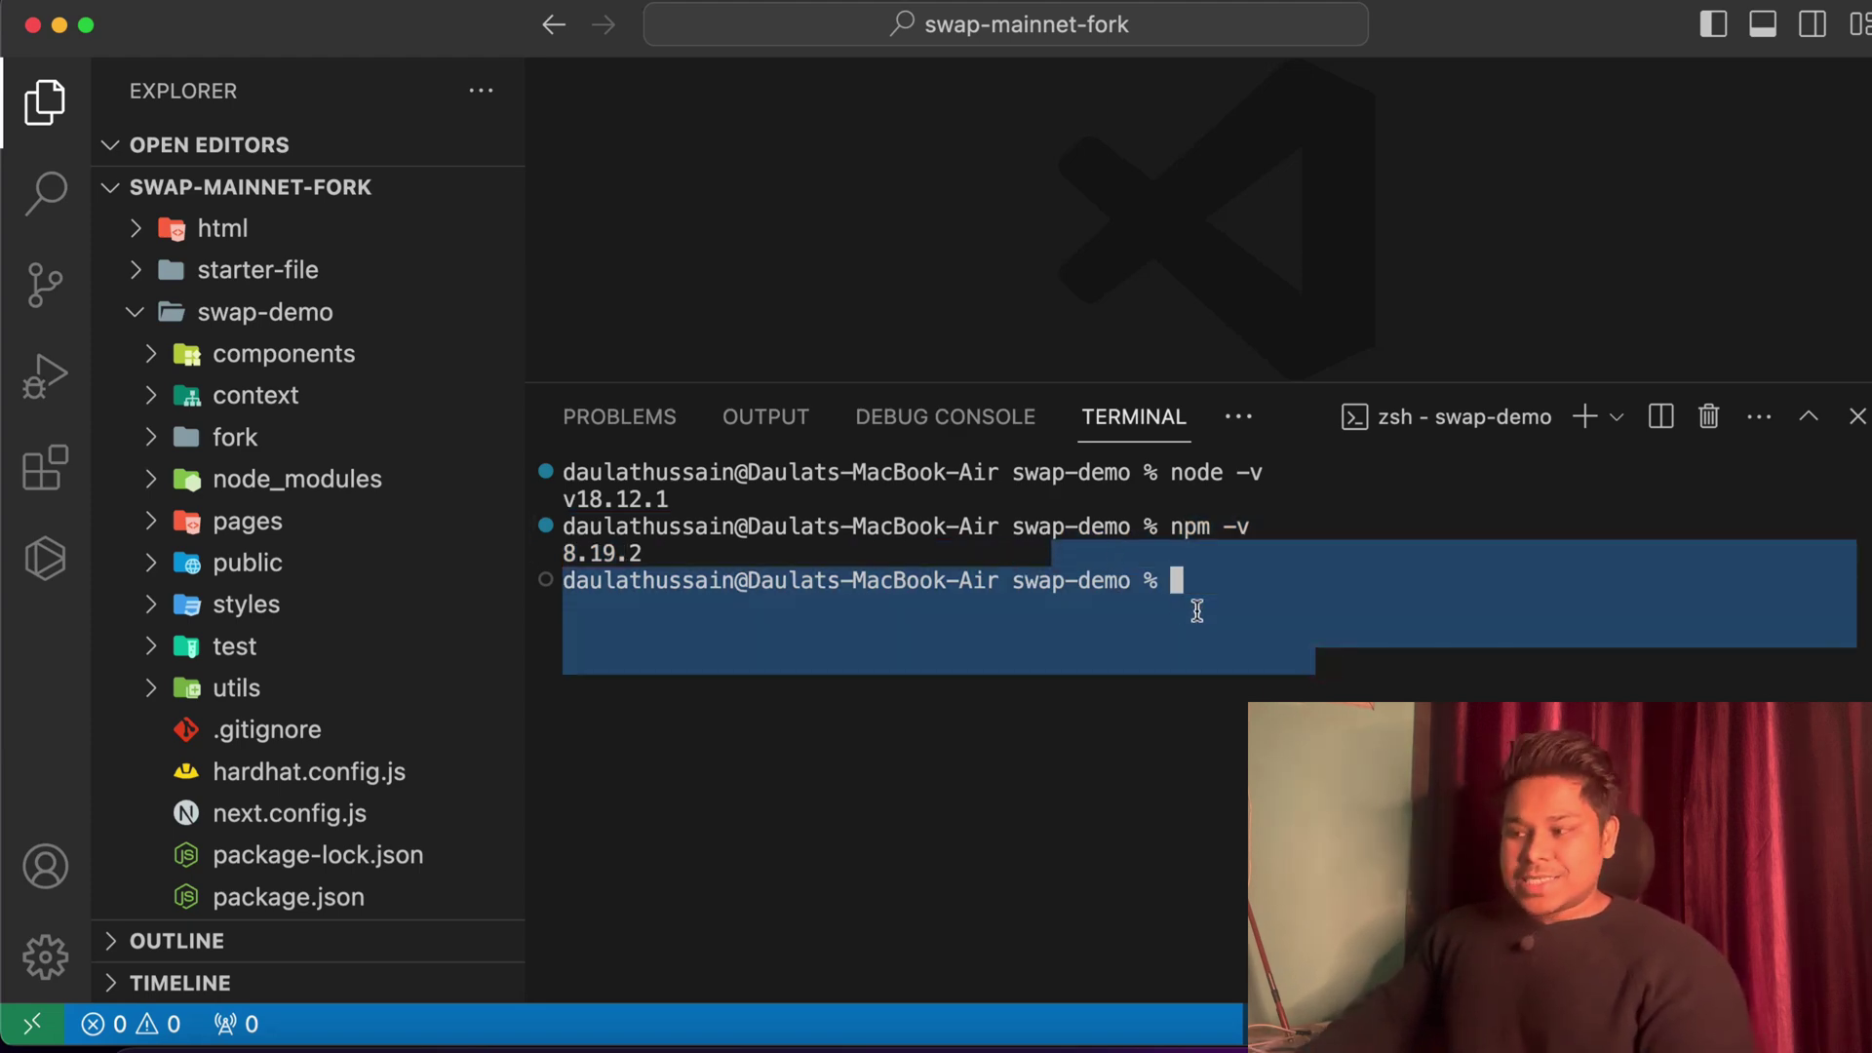
left_click_drag(667, 554, 578, 517)
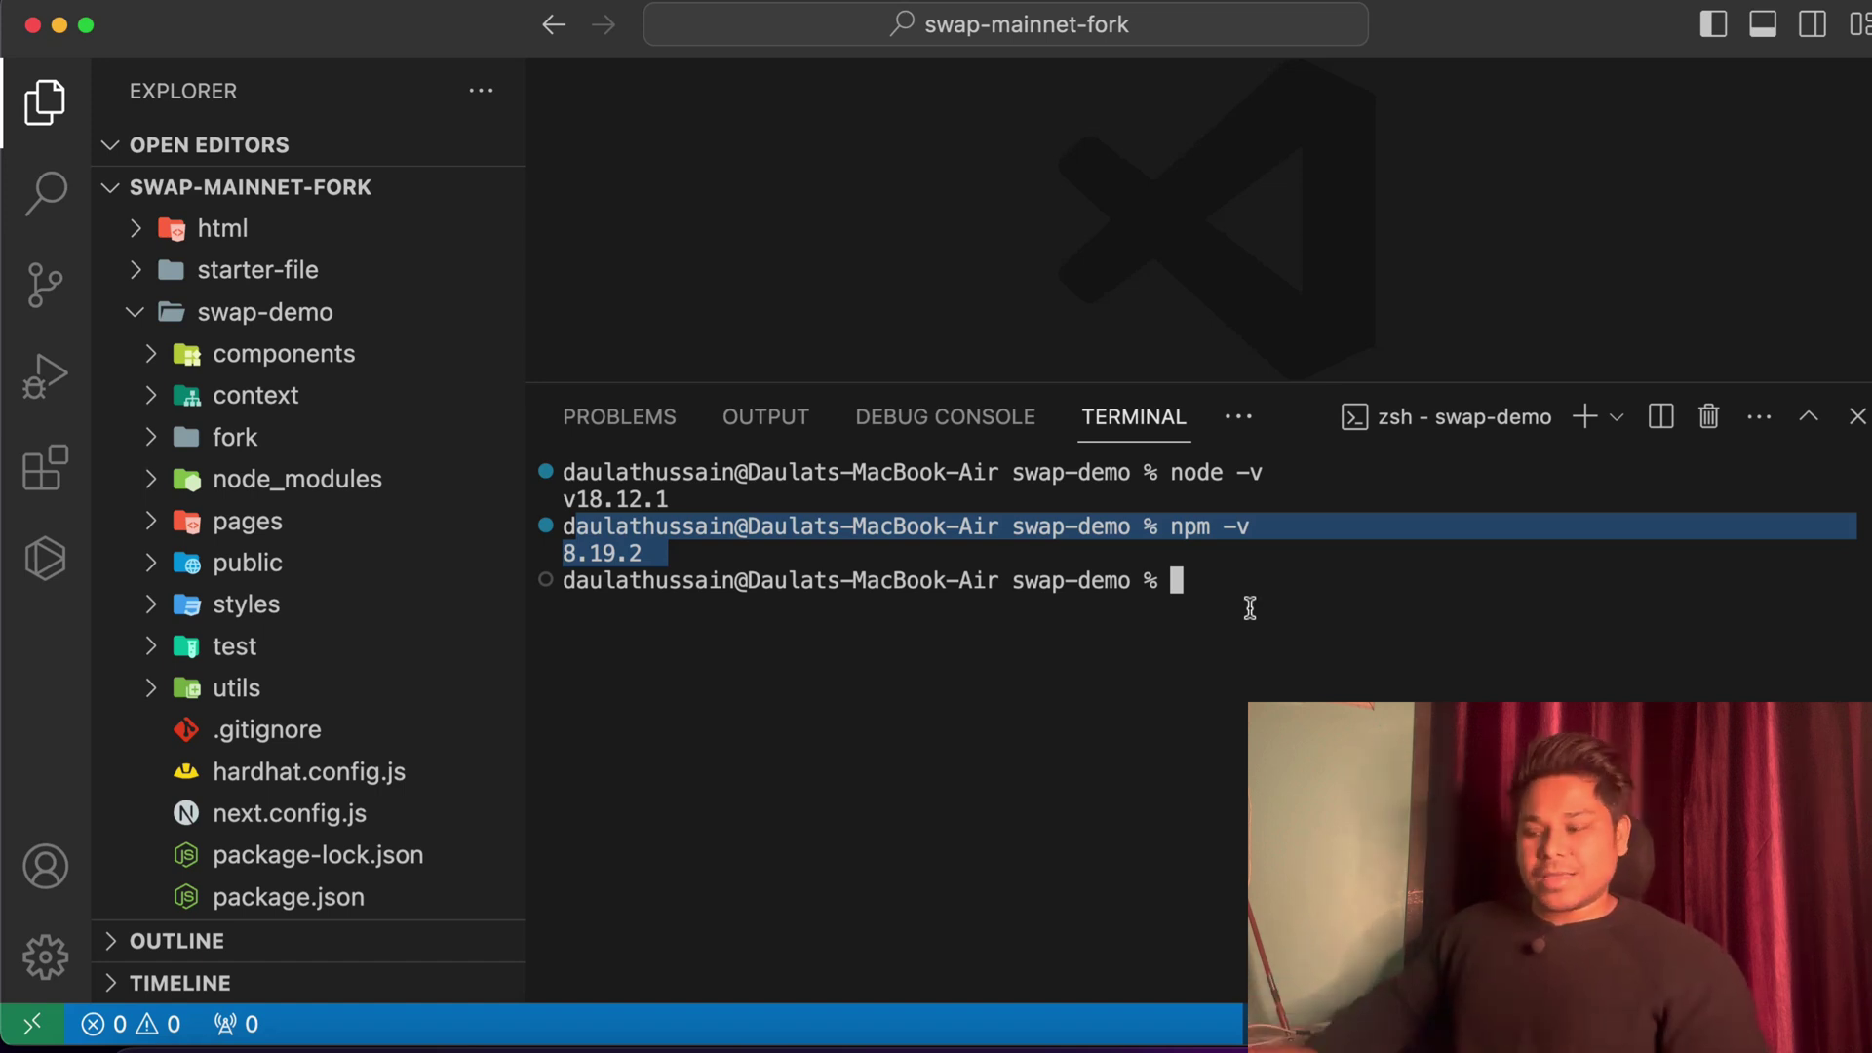
left_click_drag(697, 556, 539, 520)
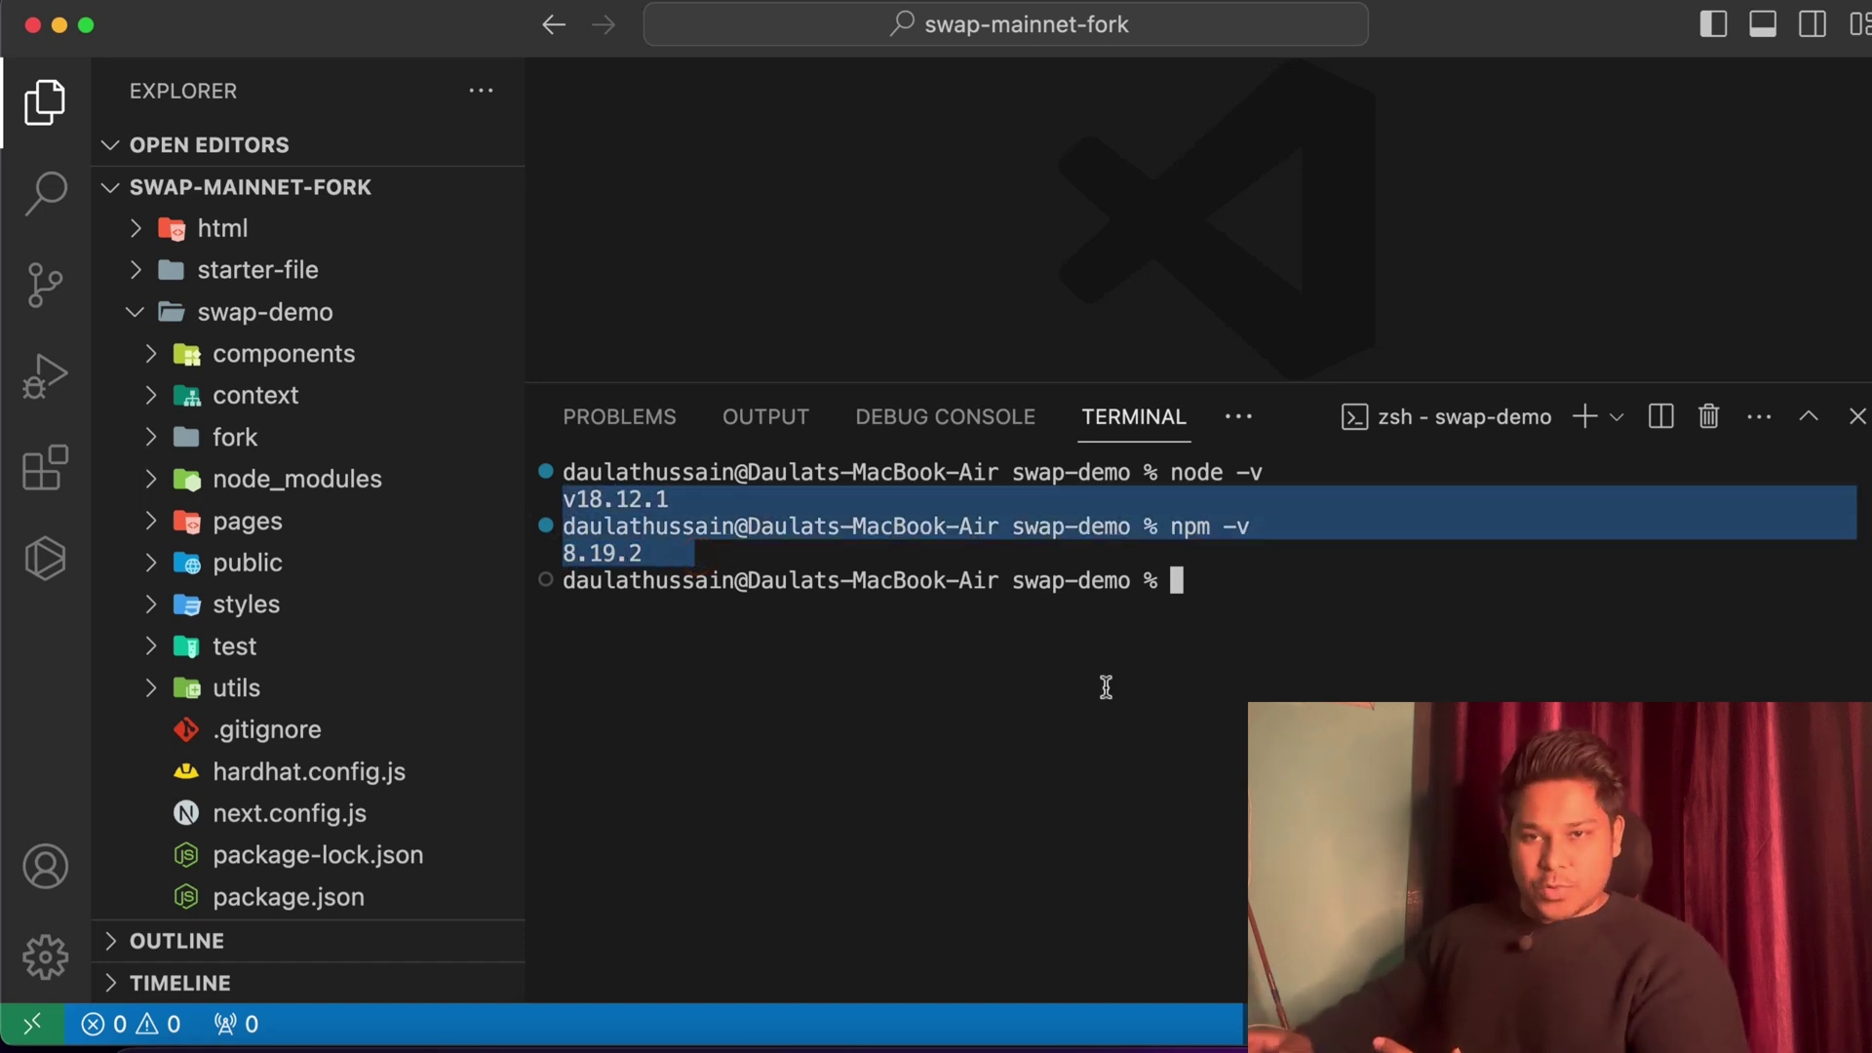
left_click(1266, 648)
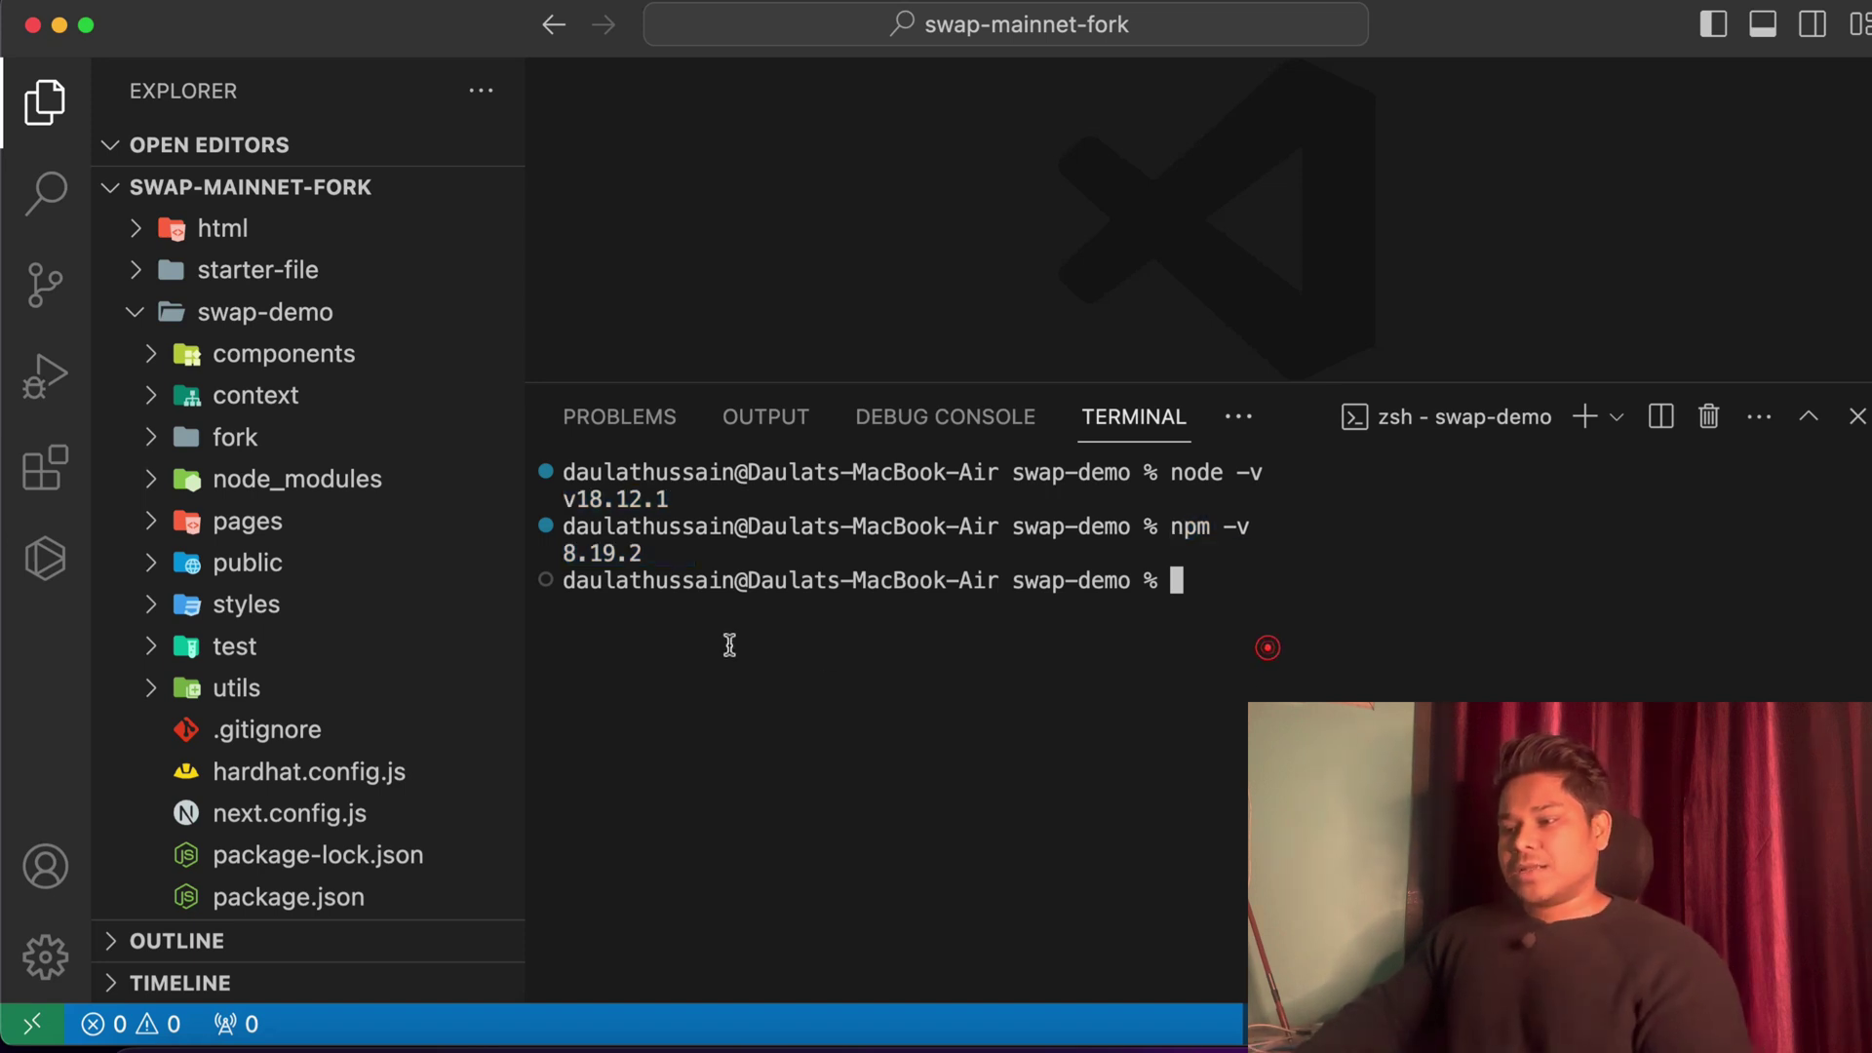
left_click_drag(688, 558, 523, 494)
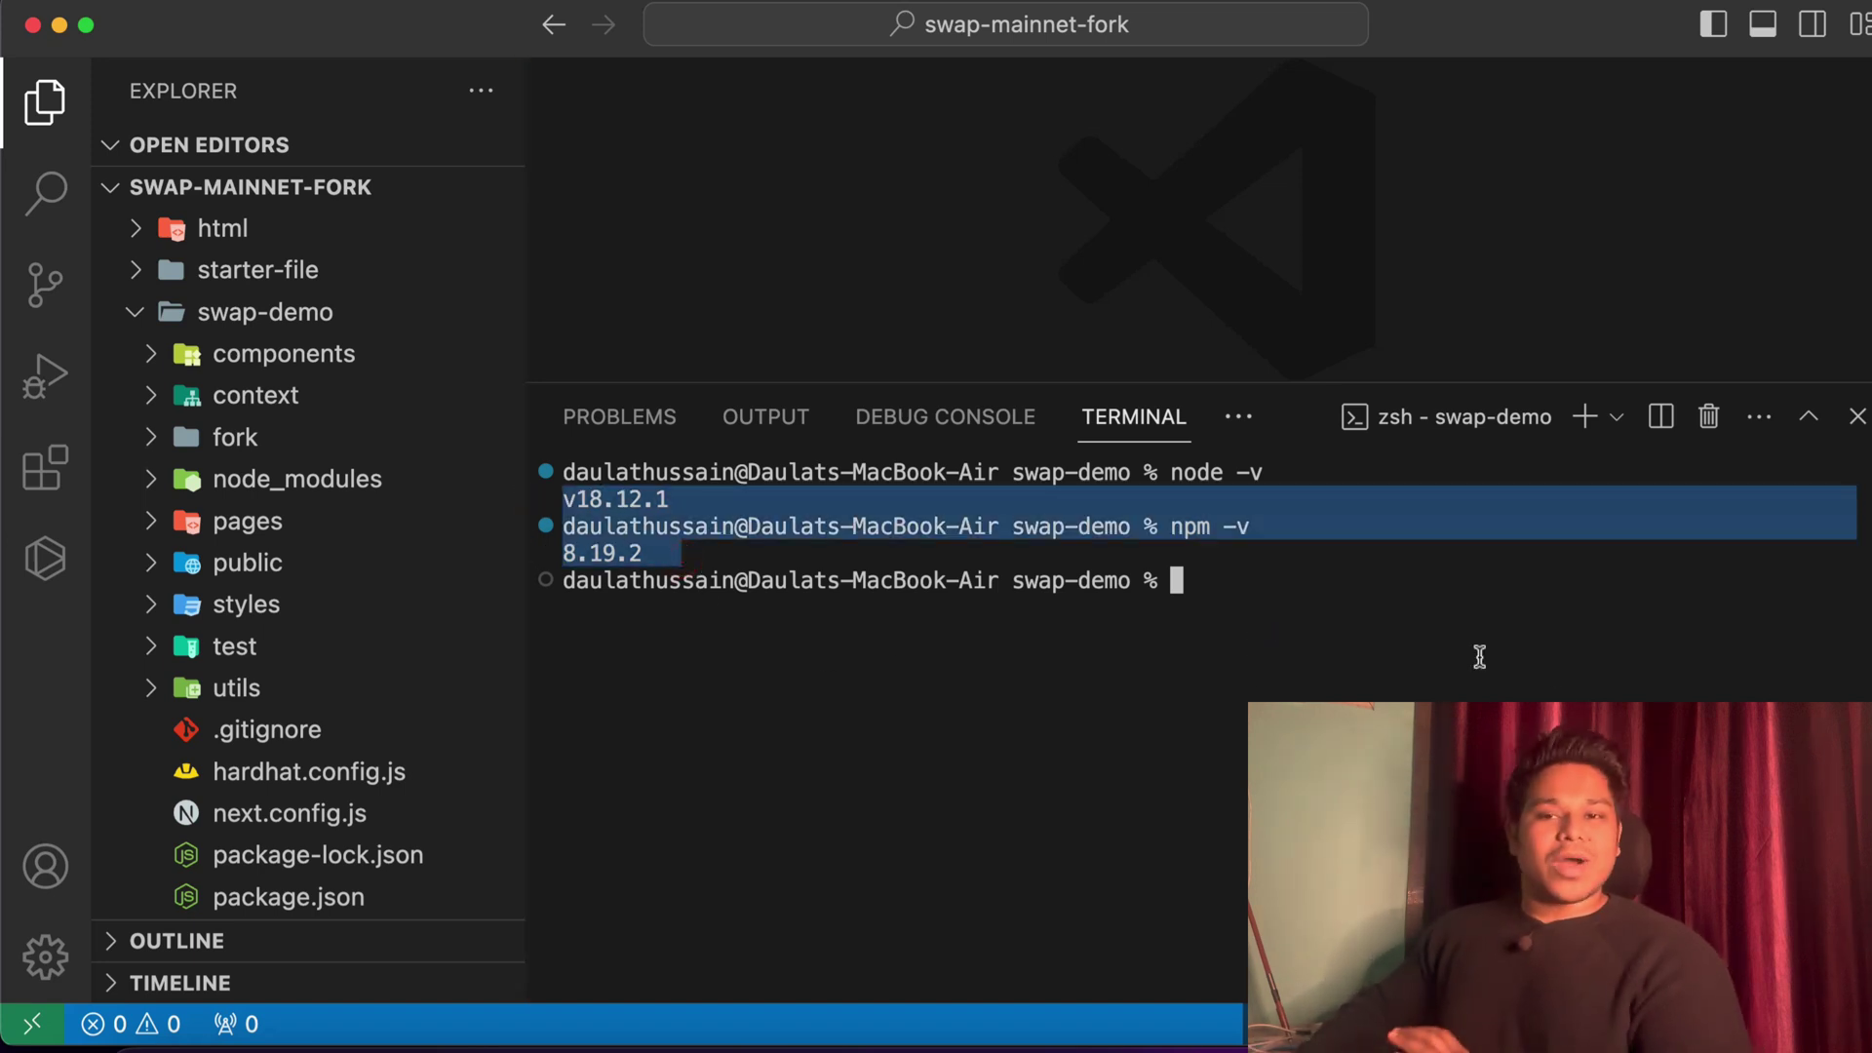
Review the module.exports forking config in hardhat.config.js, then open package.json
left_click(316, 785)
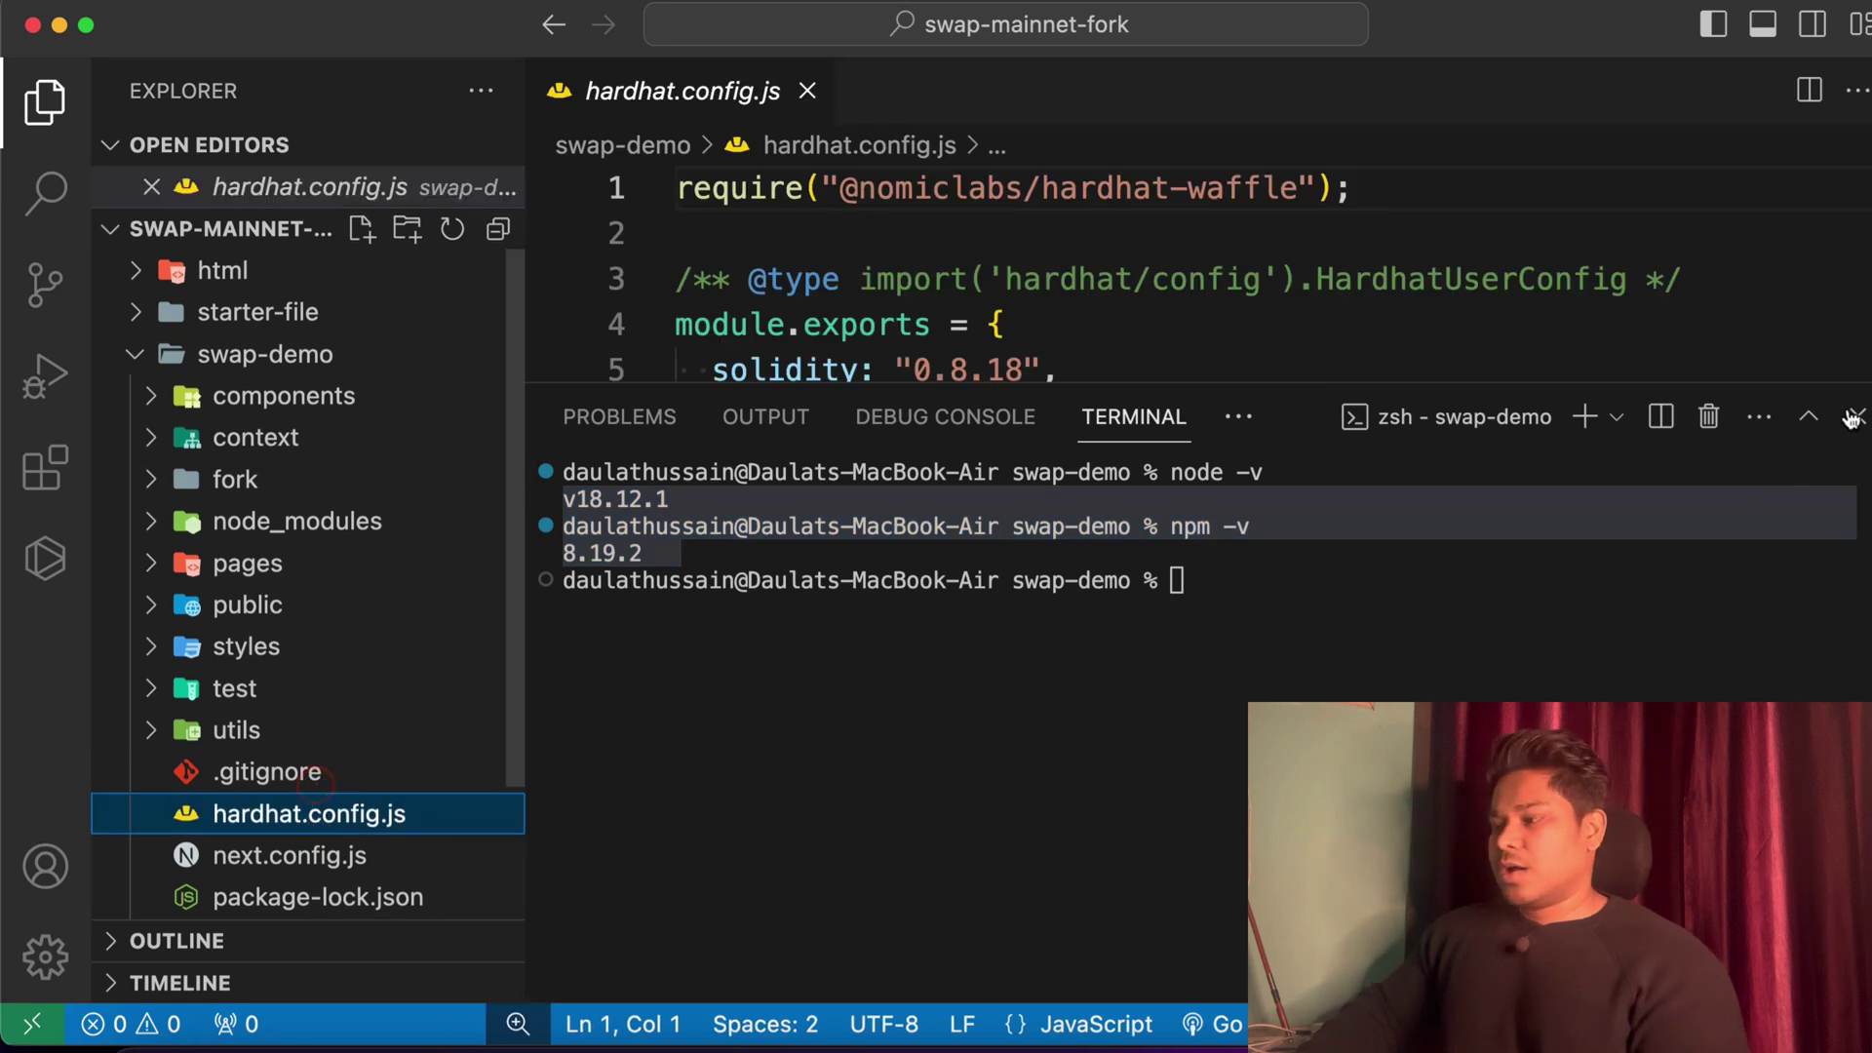
key("super+j")
left_click(803, 734)
left_click(951, 280, "shift")
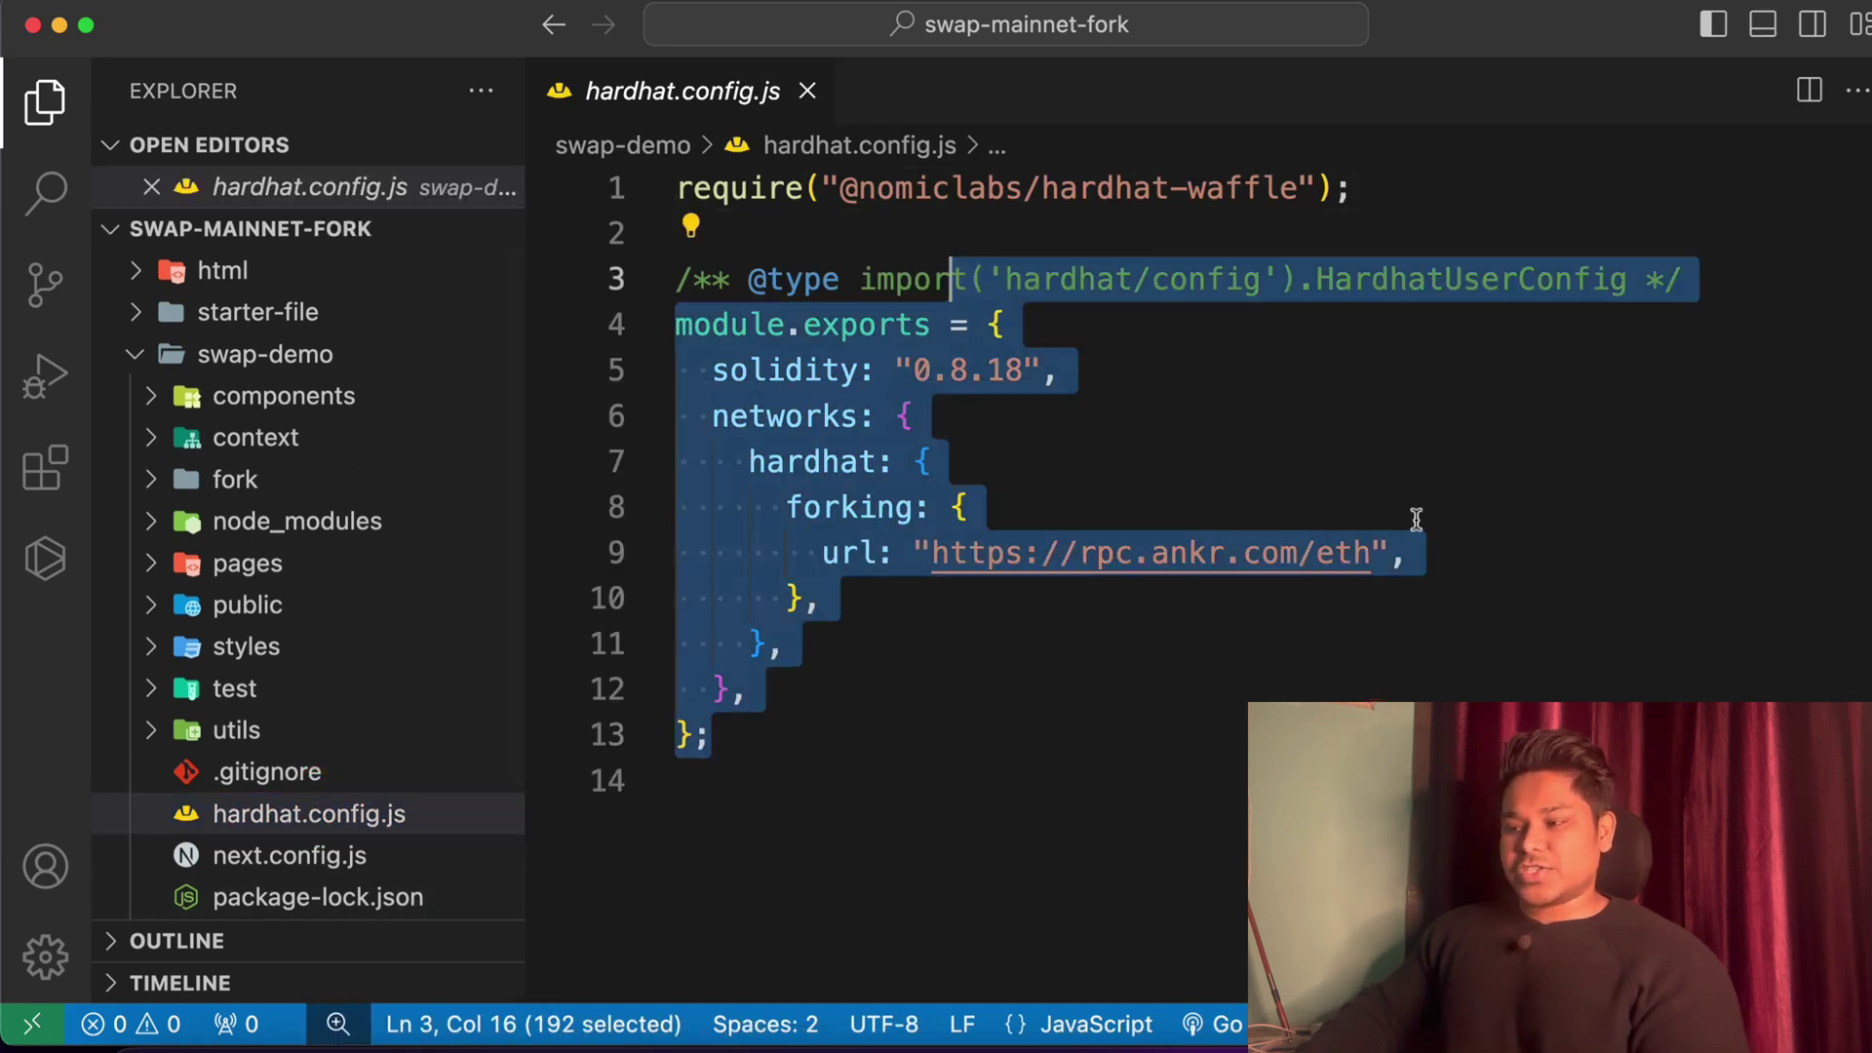
scroll(341, 776, "down", 3)
left_click(340, 771)
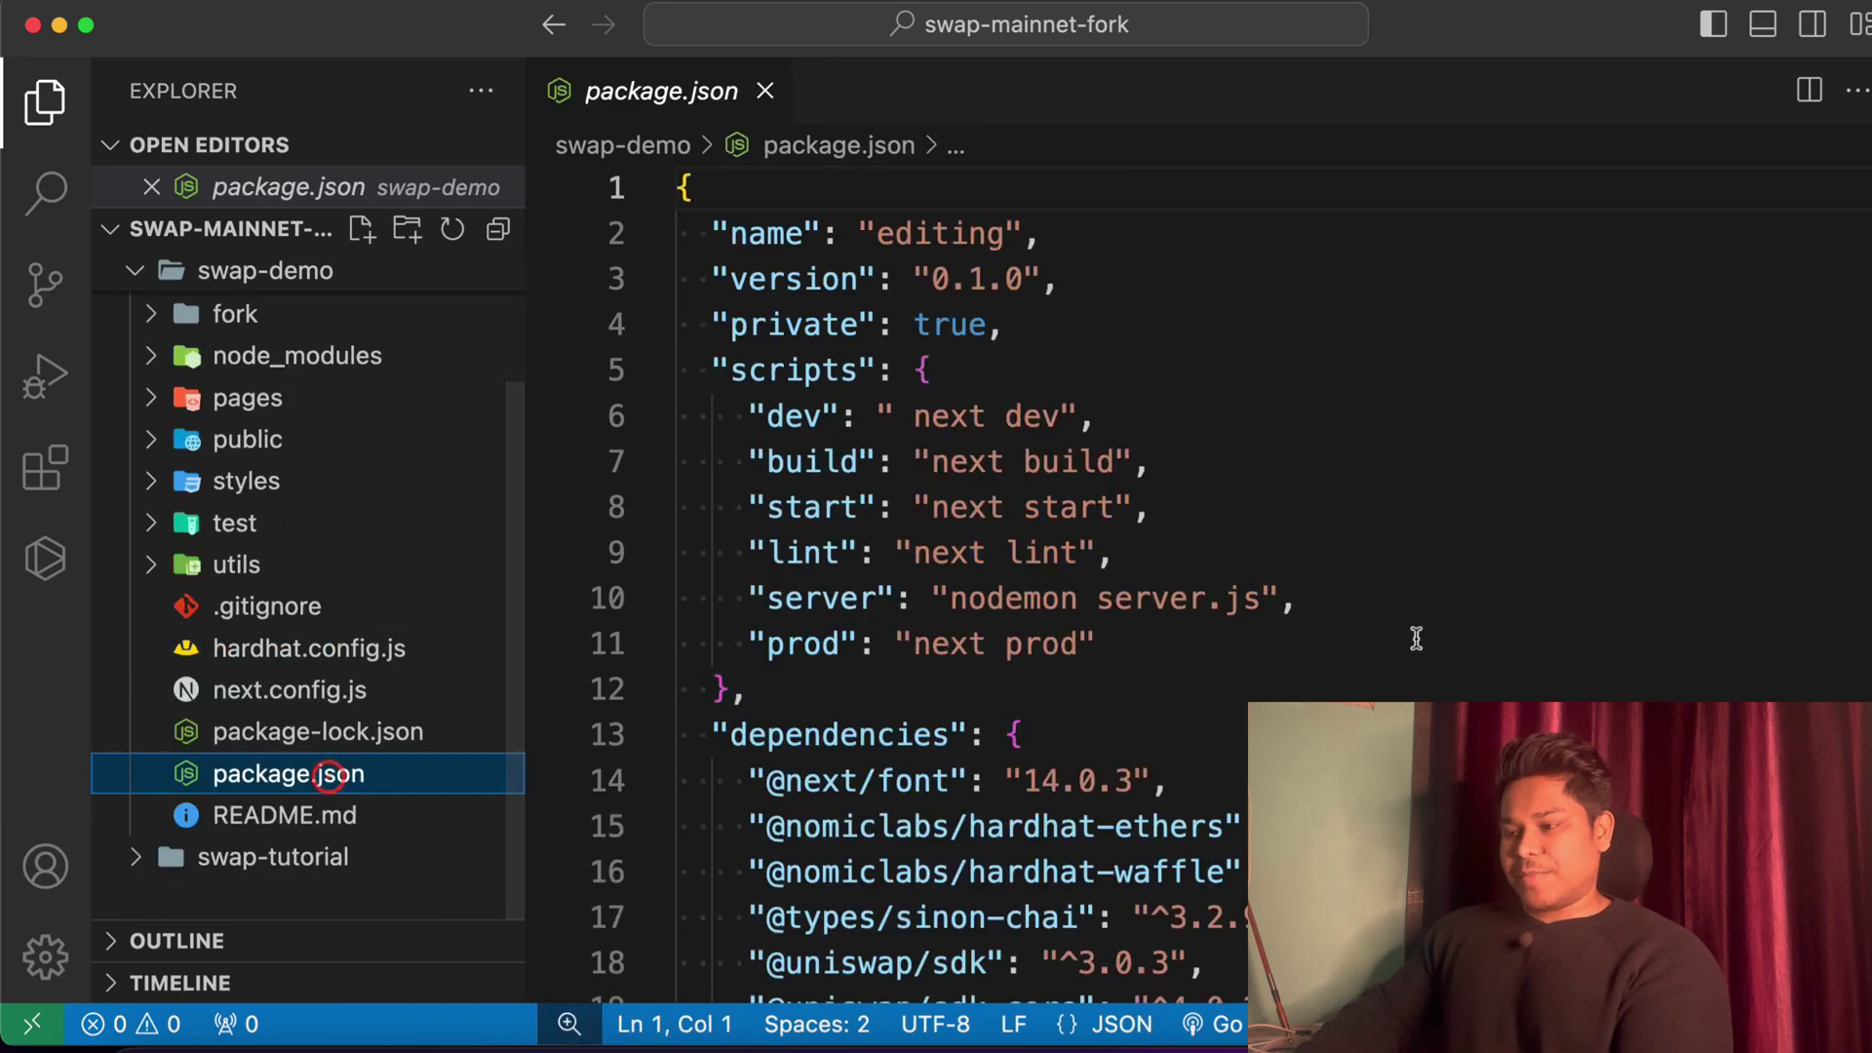
Review the ethers ^5.7.2 and hardhat ^2.14.0 dependencies in package.json
scroll(1414, 634, "down", 5)
scroll(1470, 619, "down", 5)
scroll(1333, 560, "up", 3)
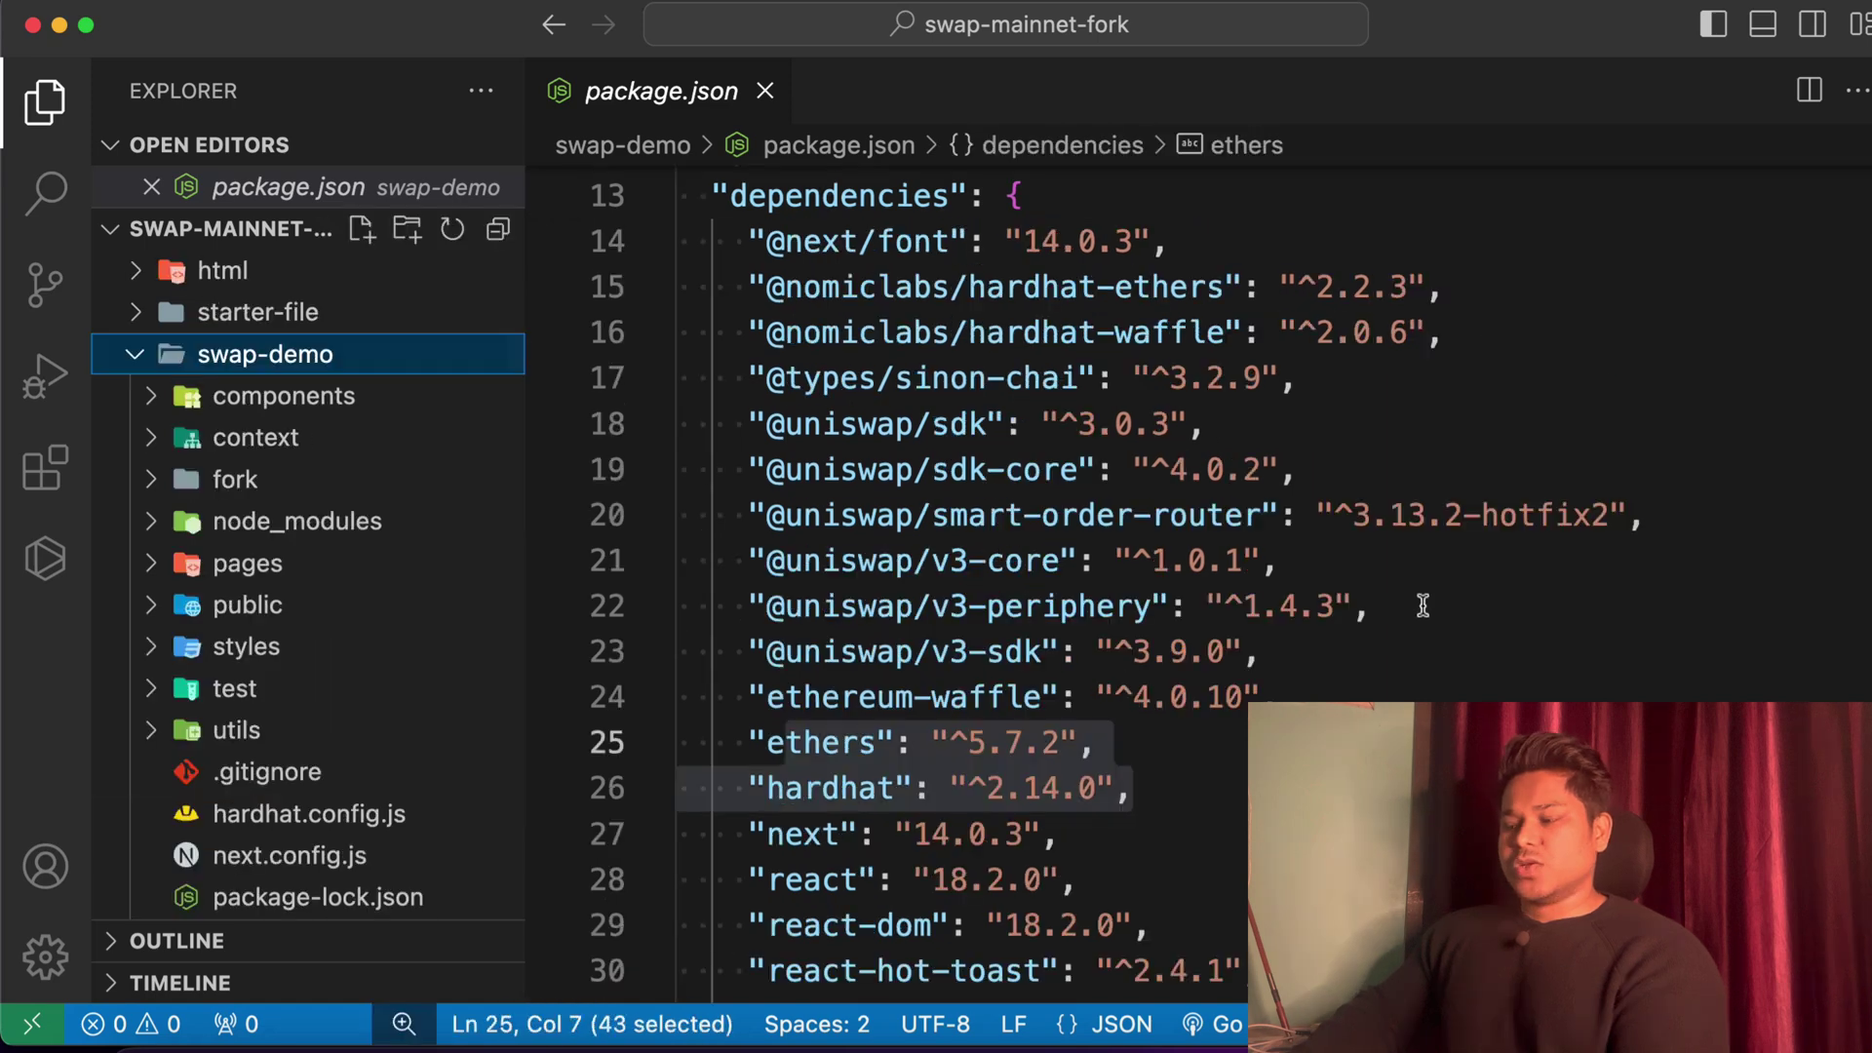
scroll(1426, 608, "down", 2)
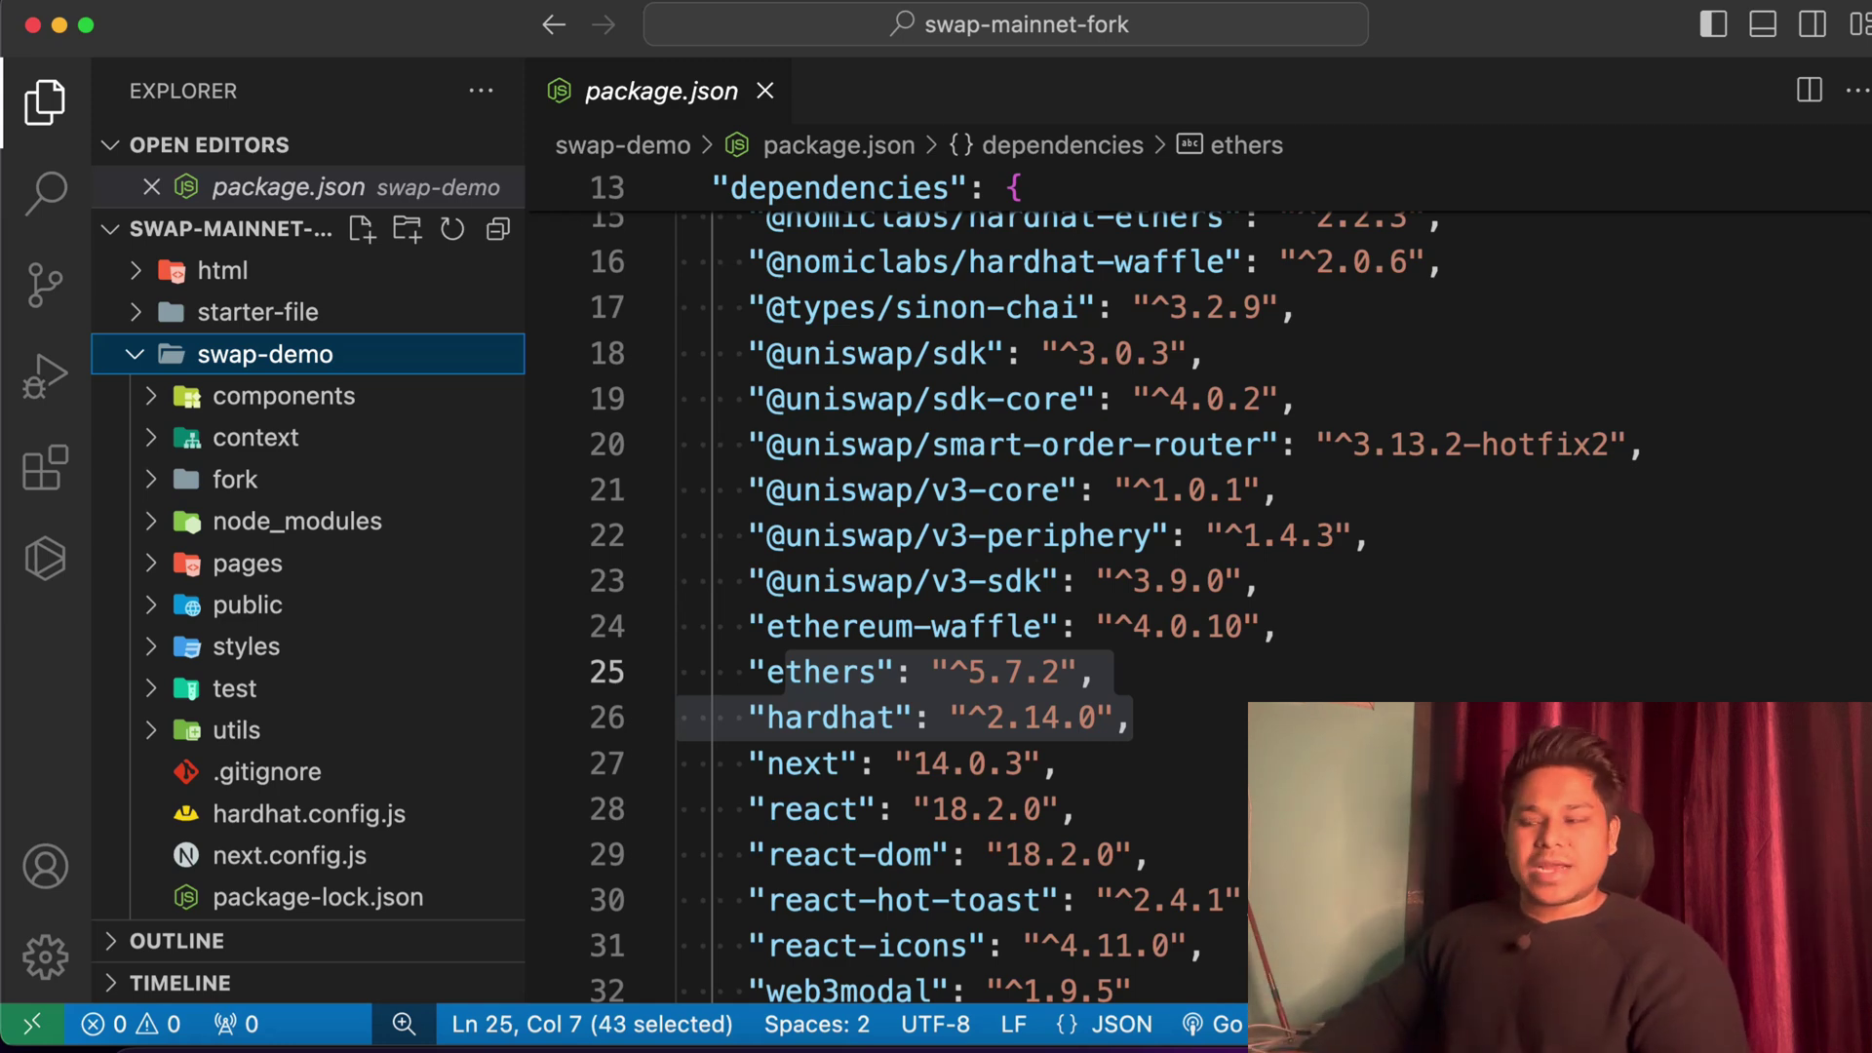
mouse_move(1289, 435)
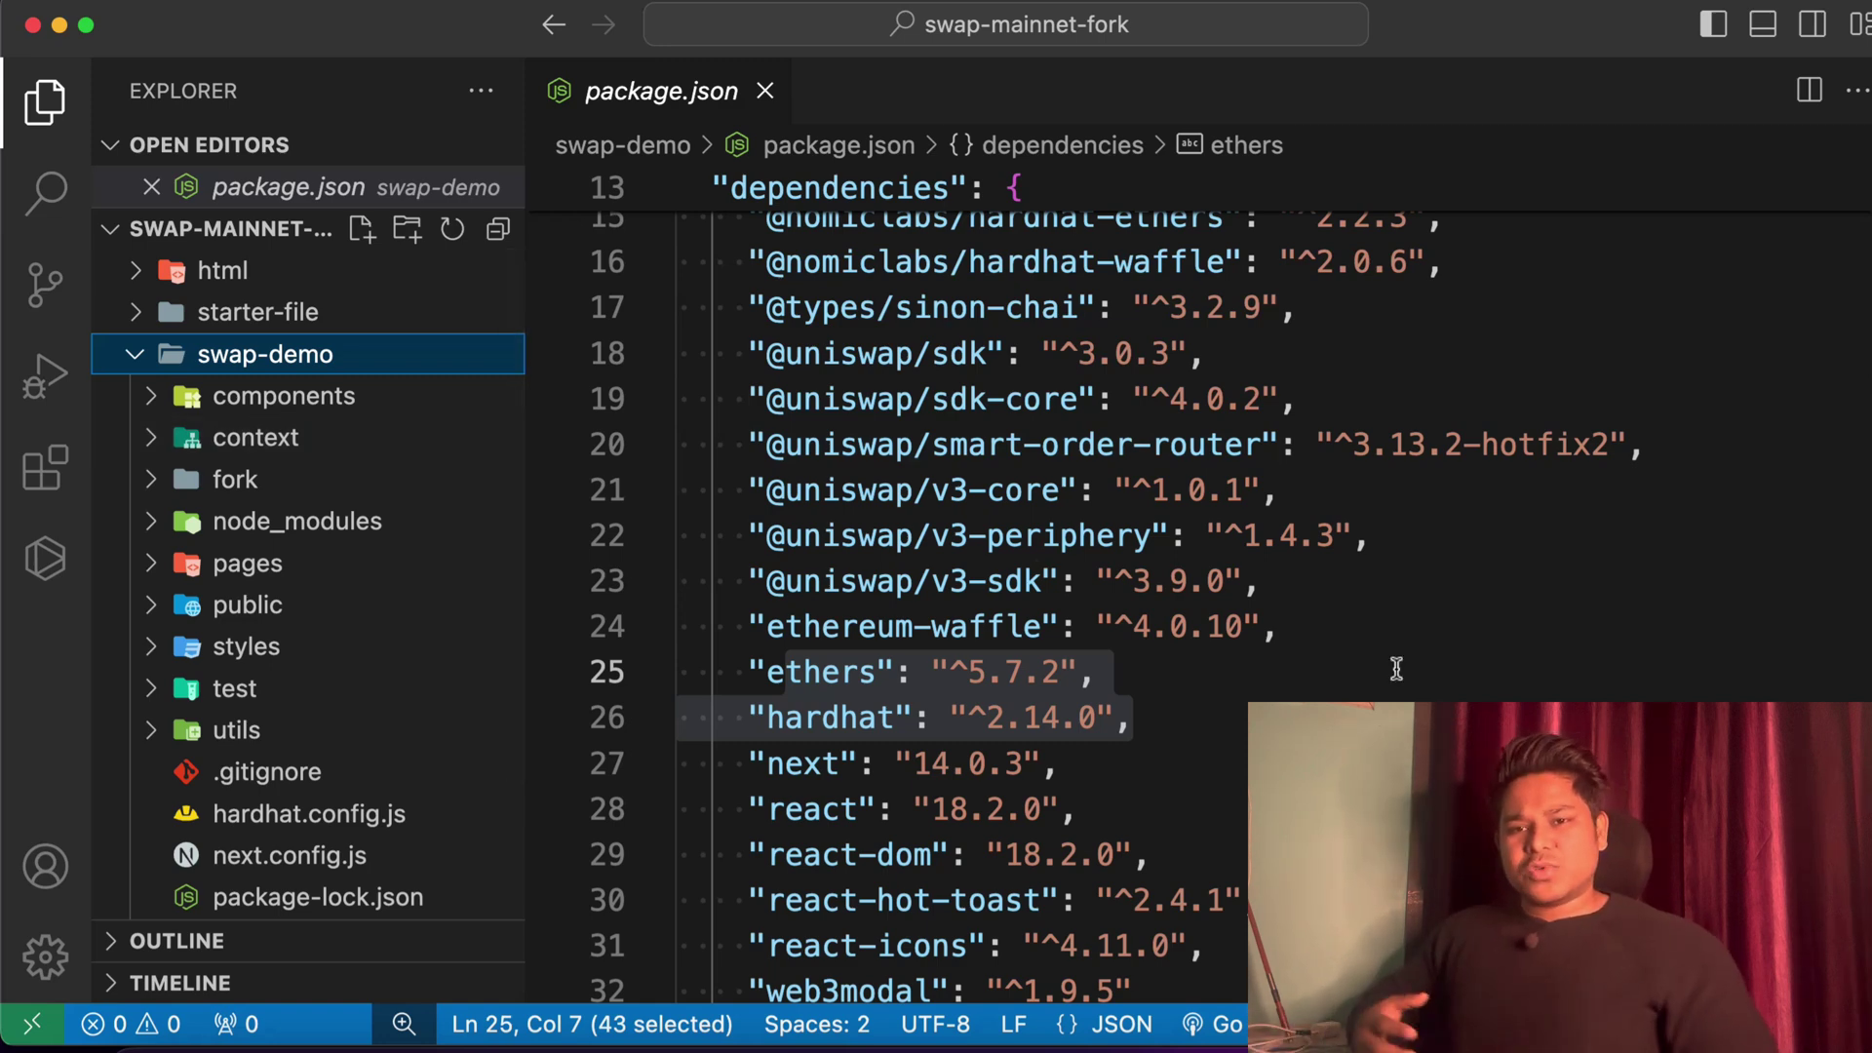
left_click(1382, 623)
Bring back the terminal, highlight v18.12.1 and 8.19.2, then switch to the Hardhat docs
key("ctrl+grave")
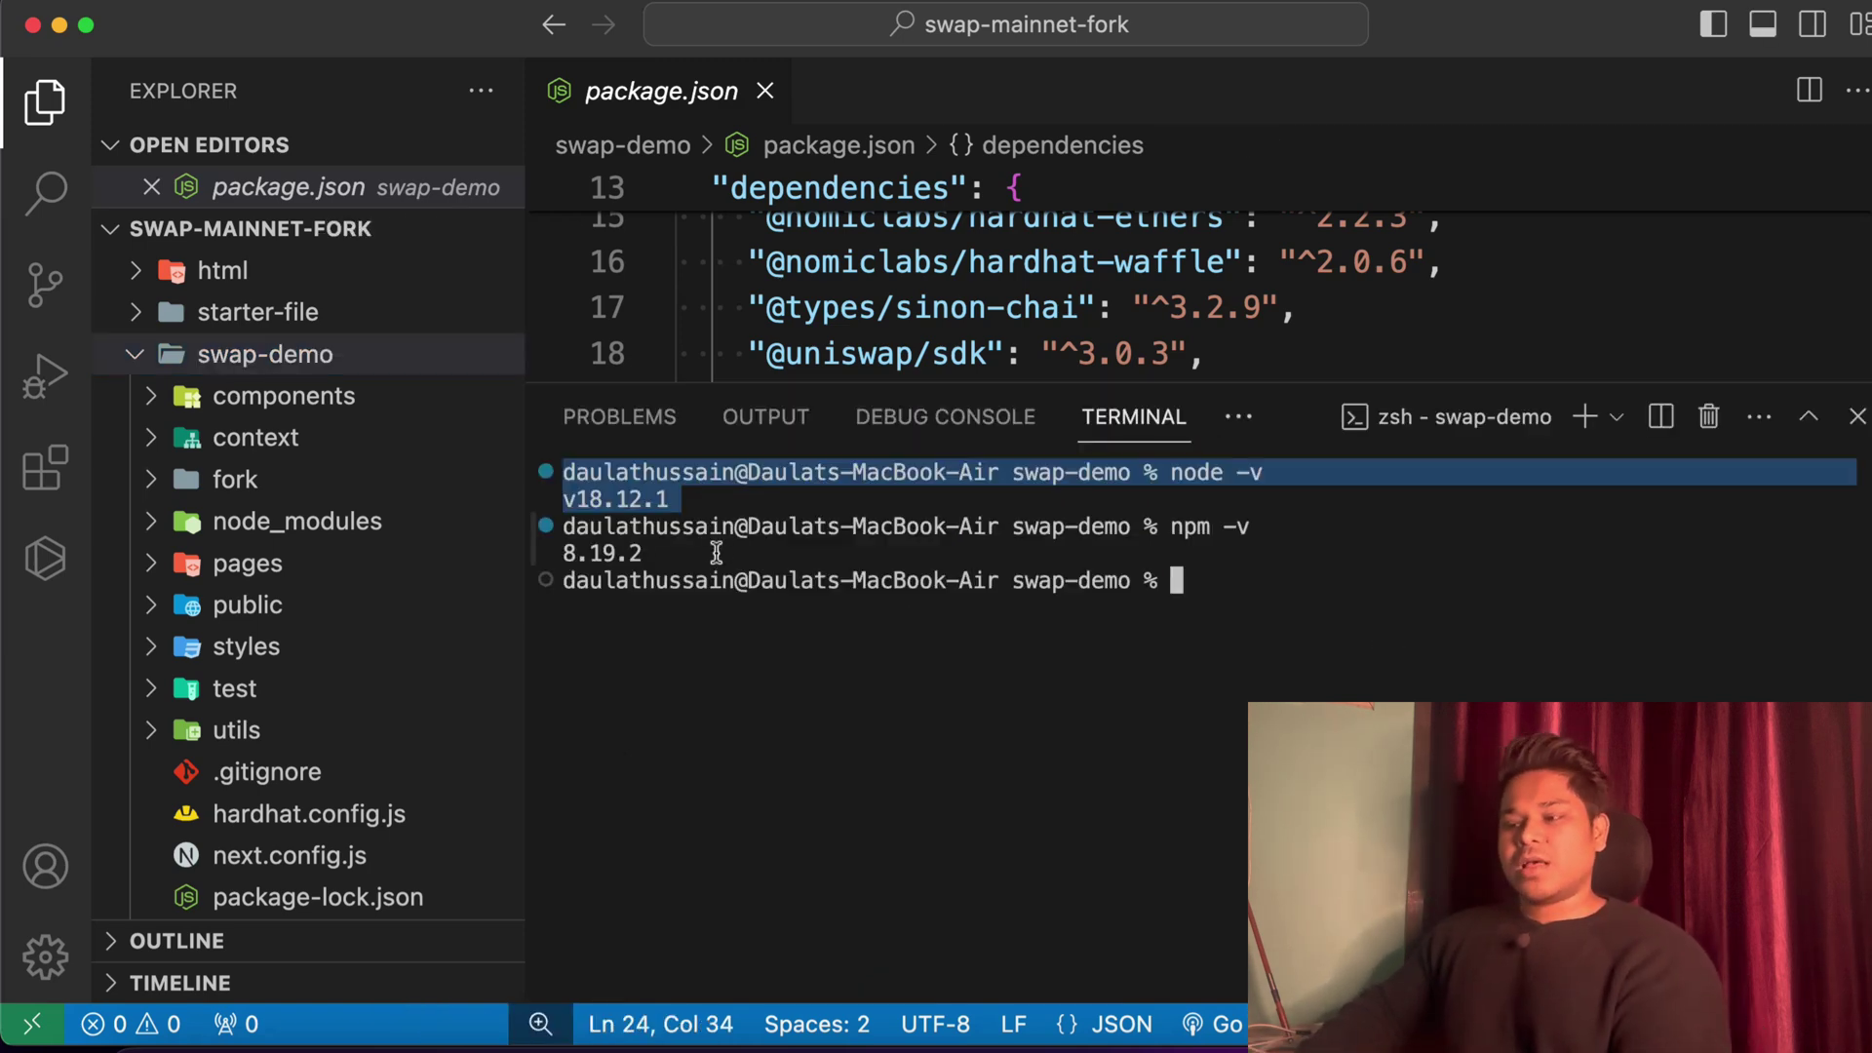
left_click_drag(722, 553, 565, 503)
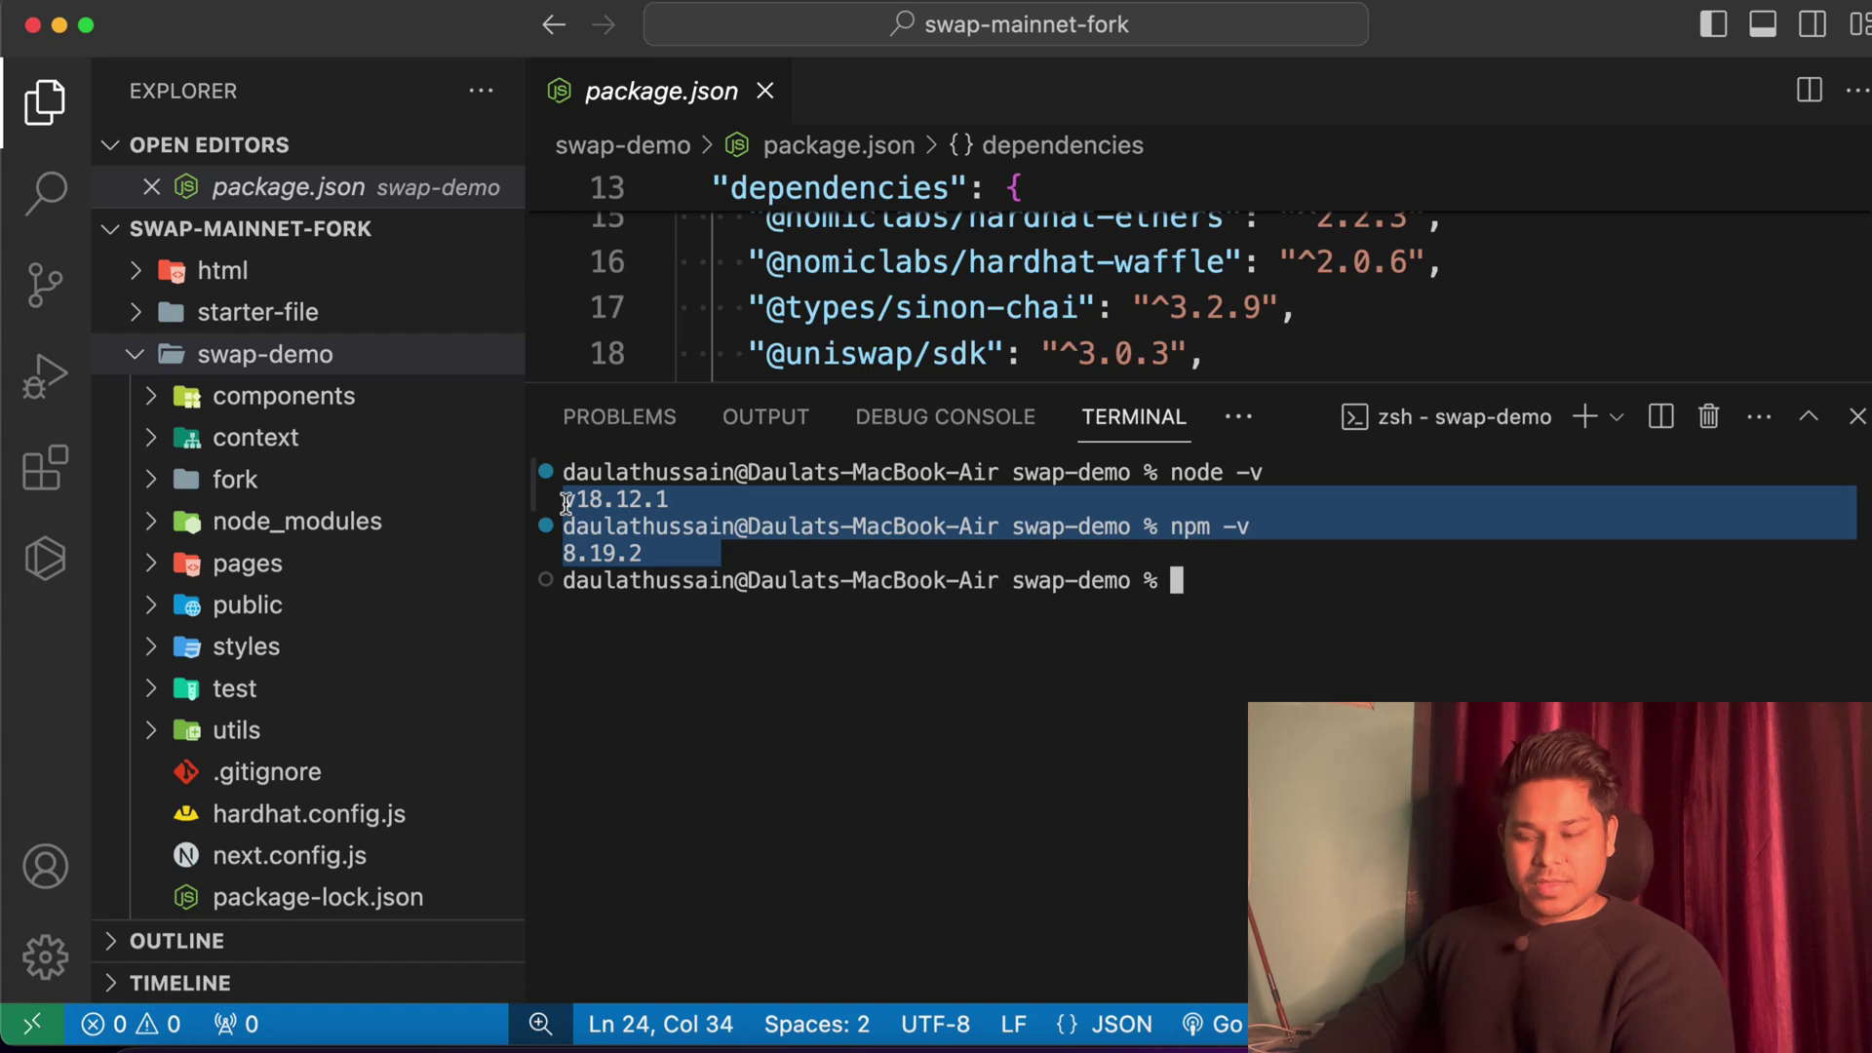
left_click(376, 1037)
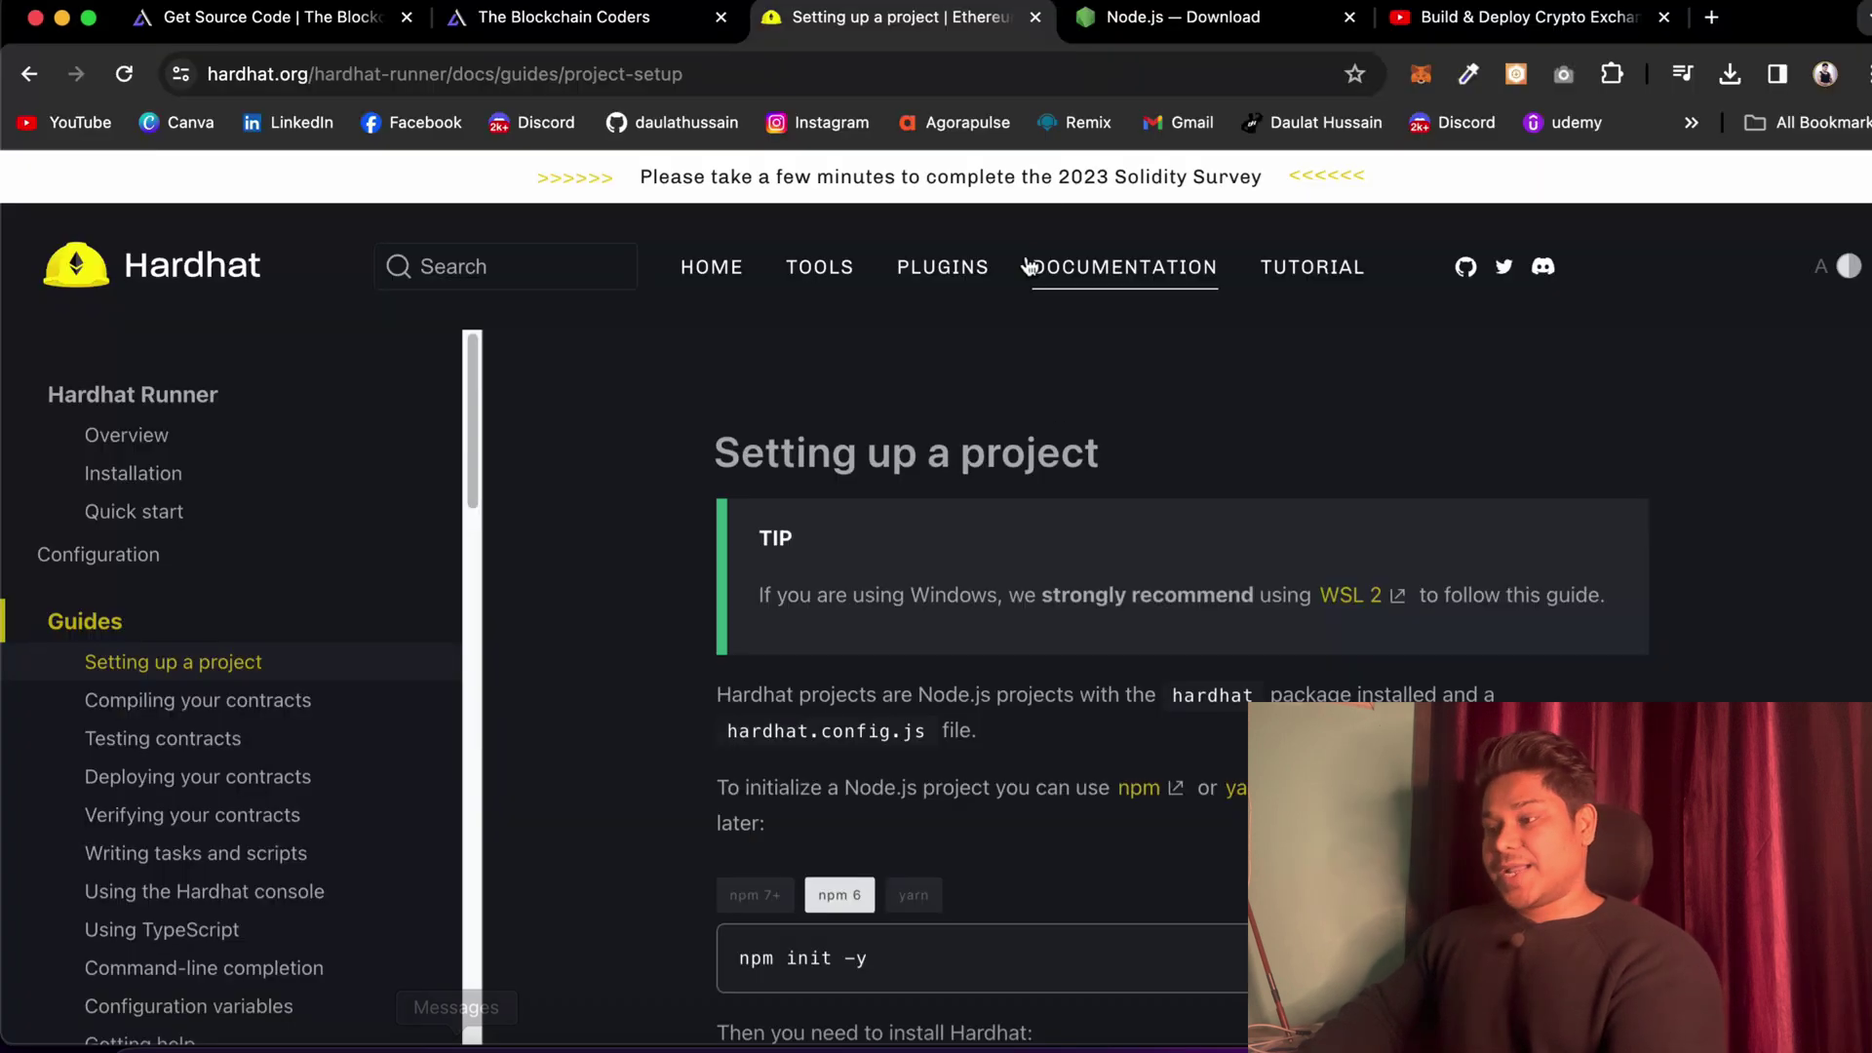
Check Node.js downloads for LTS 20.11.0, glance at the YouTube video, then return to VS Code
left_click(1079, 22)
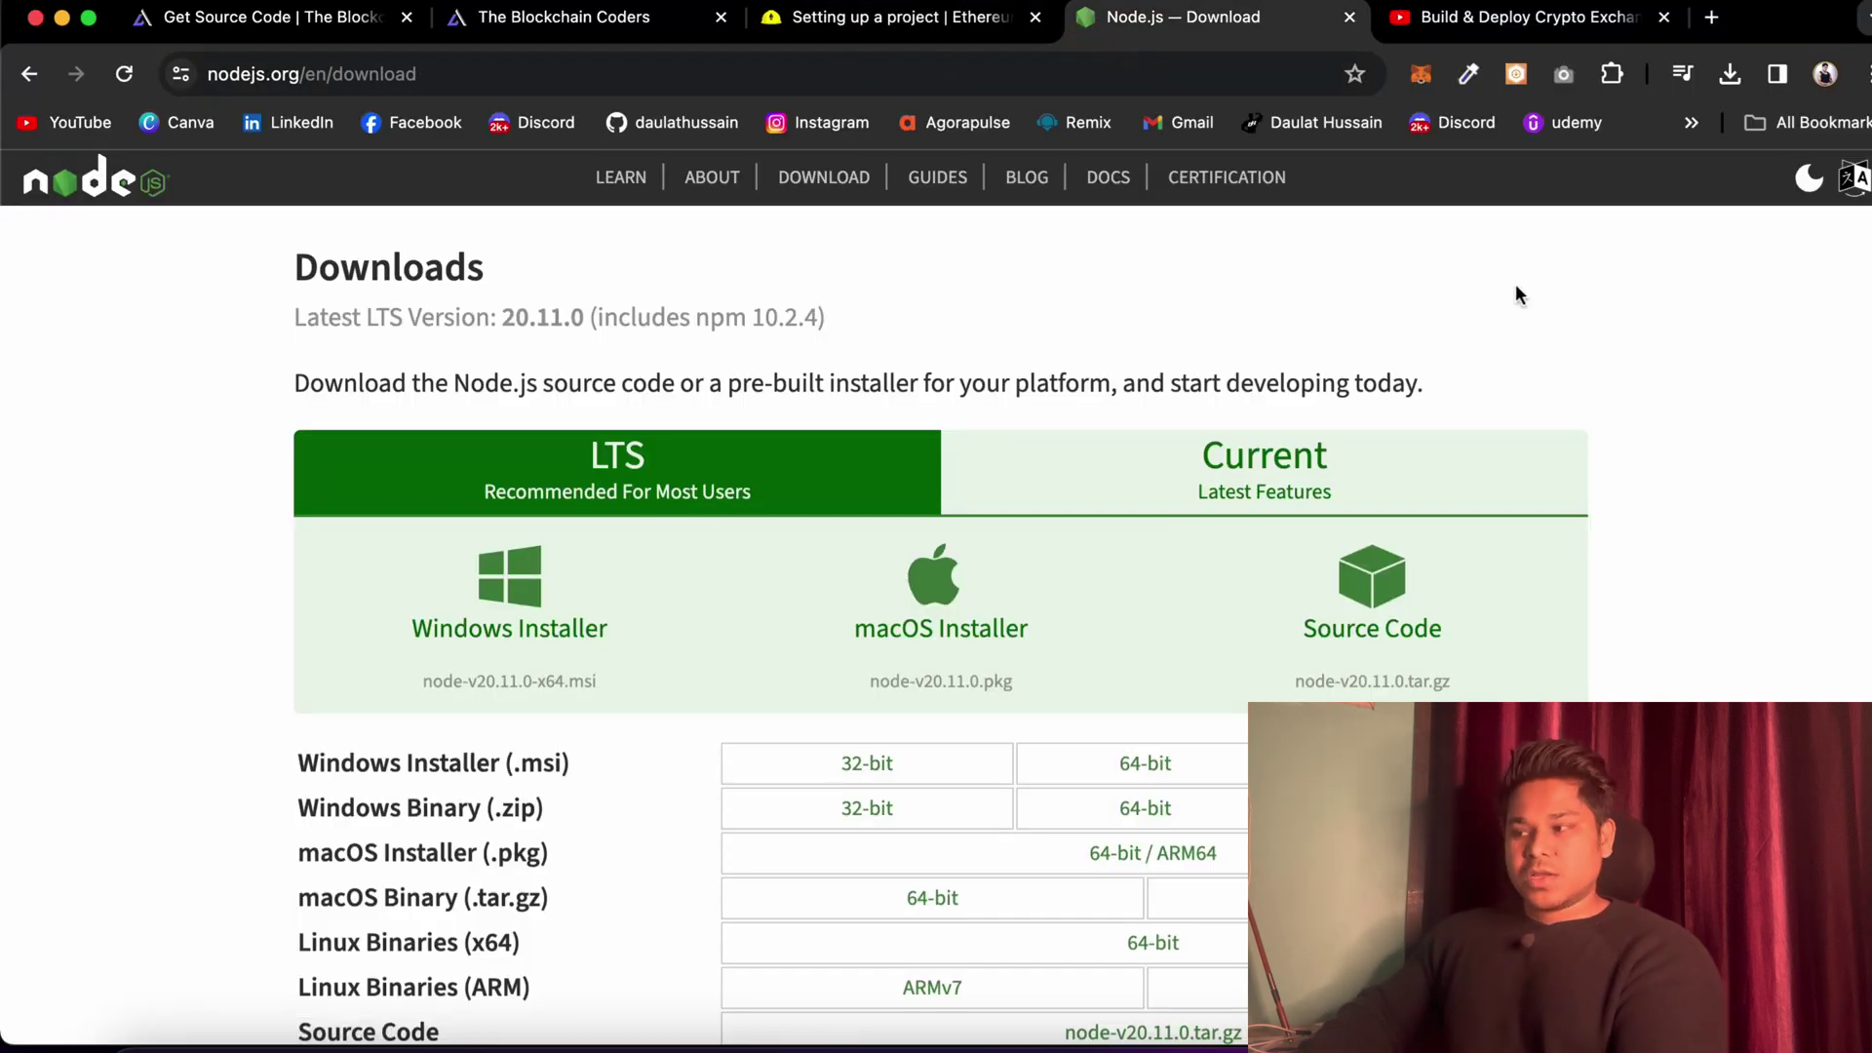
left_click(1545, 19)
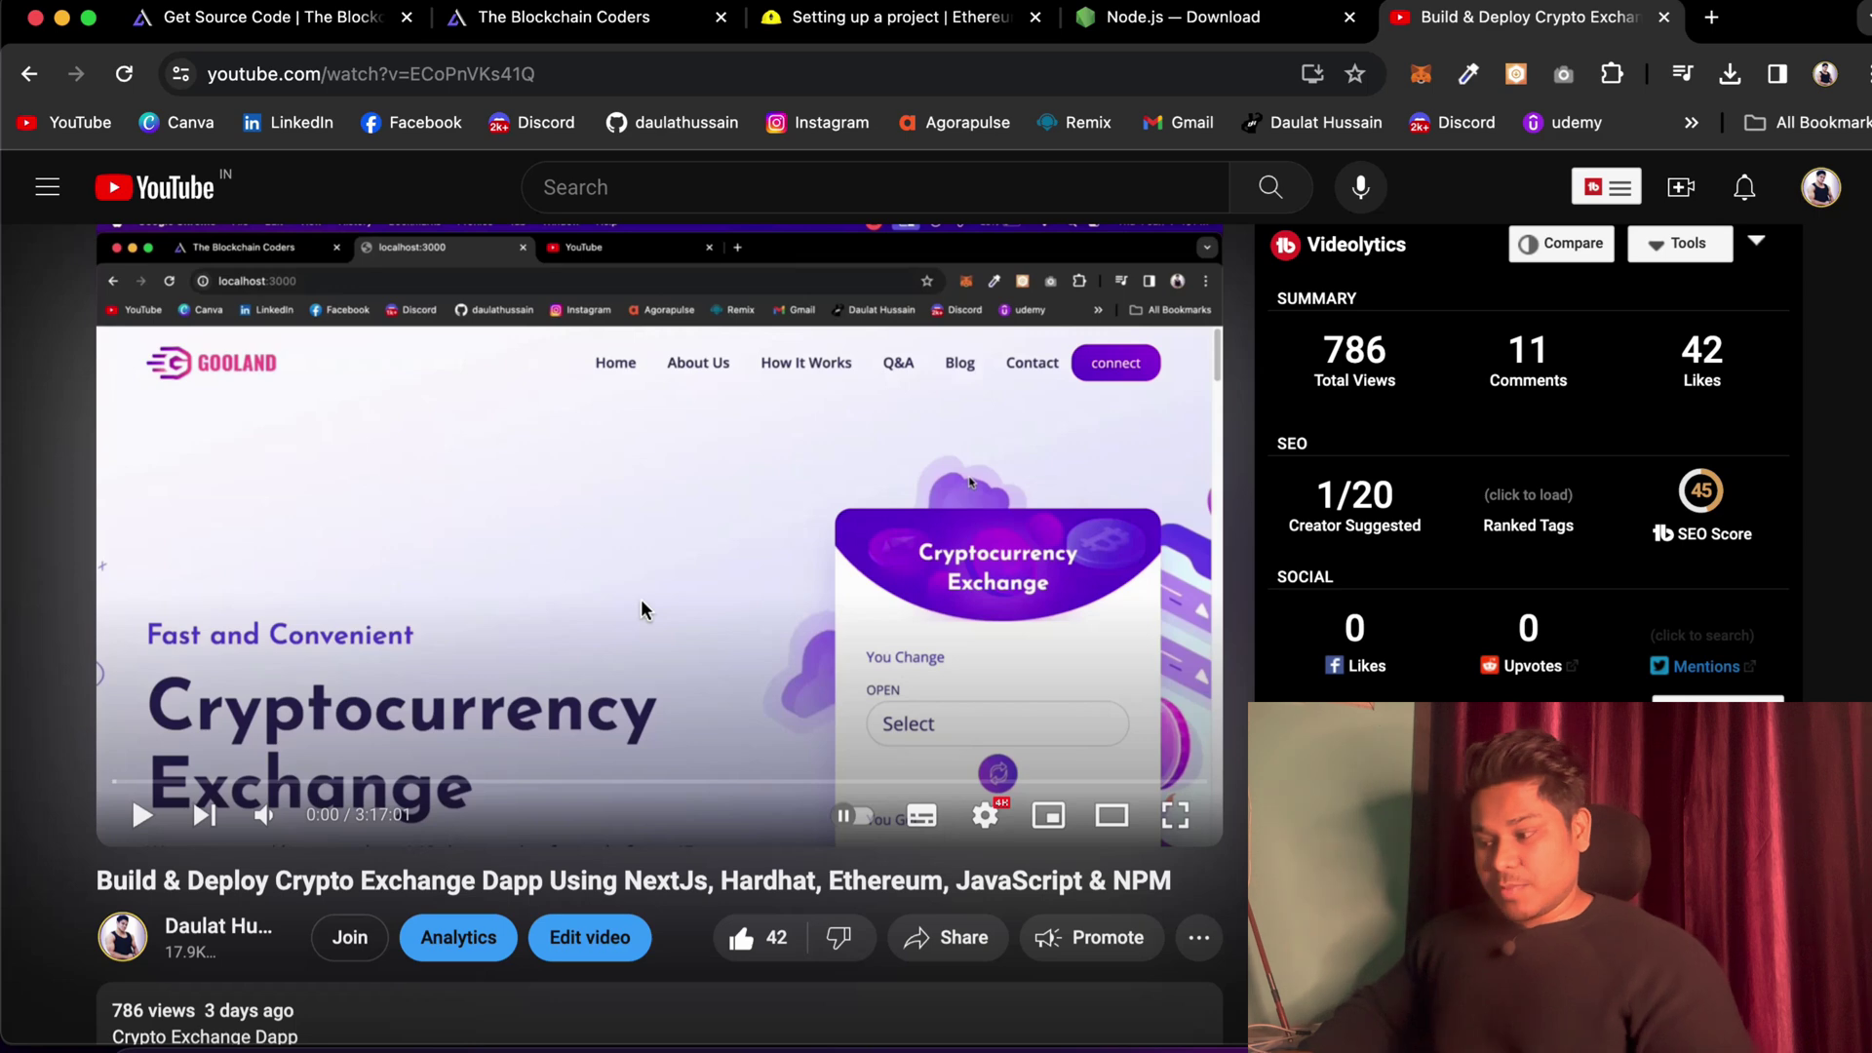
left_click(1122, 16)
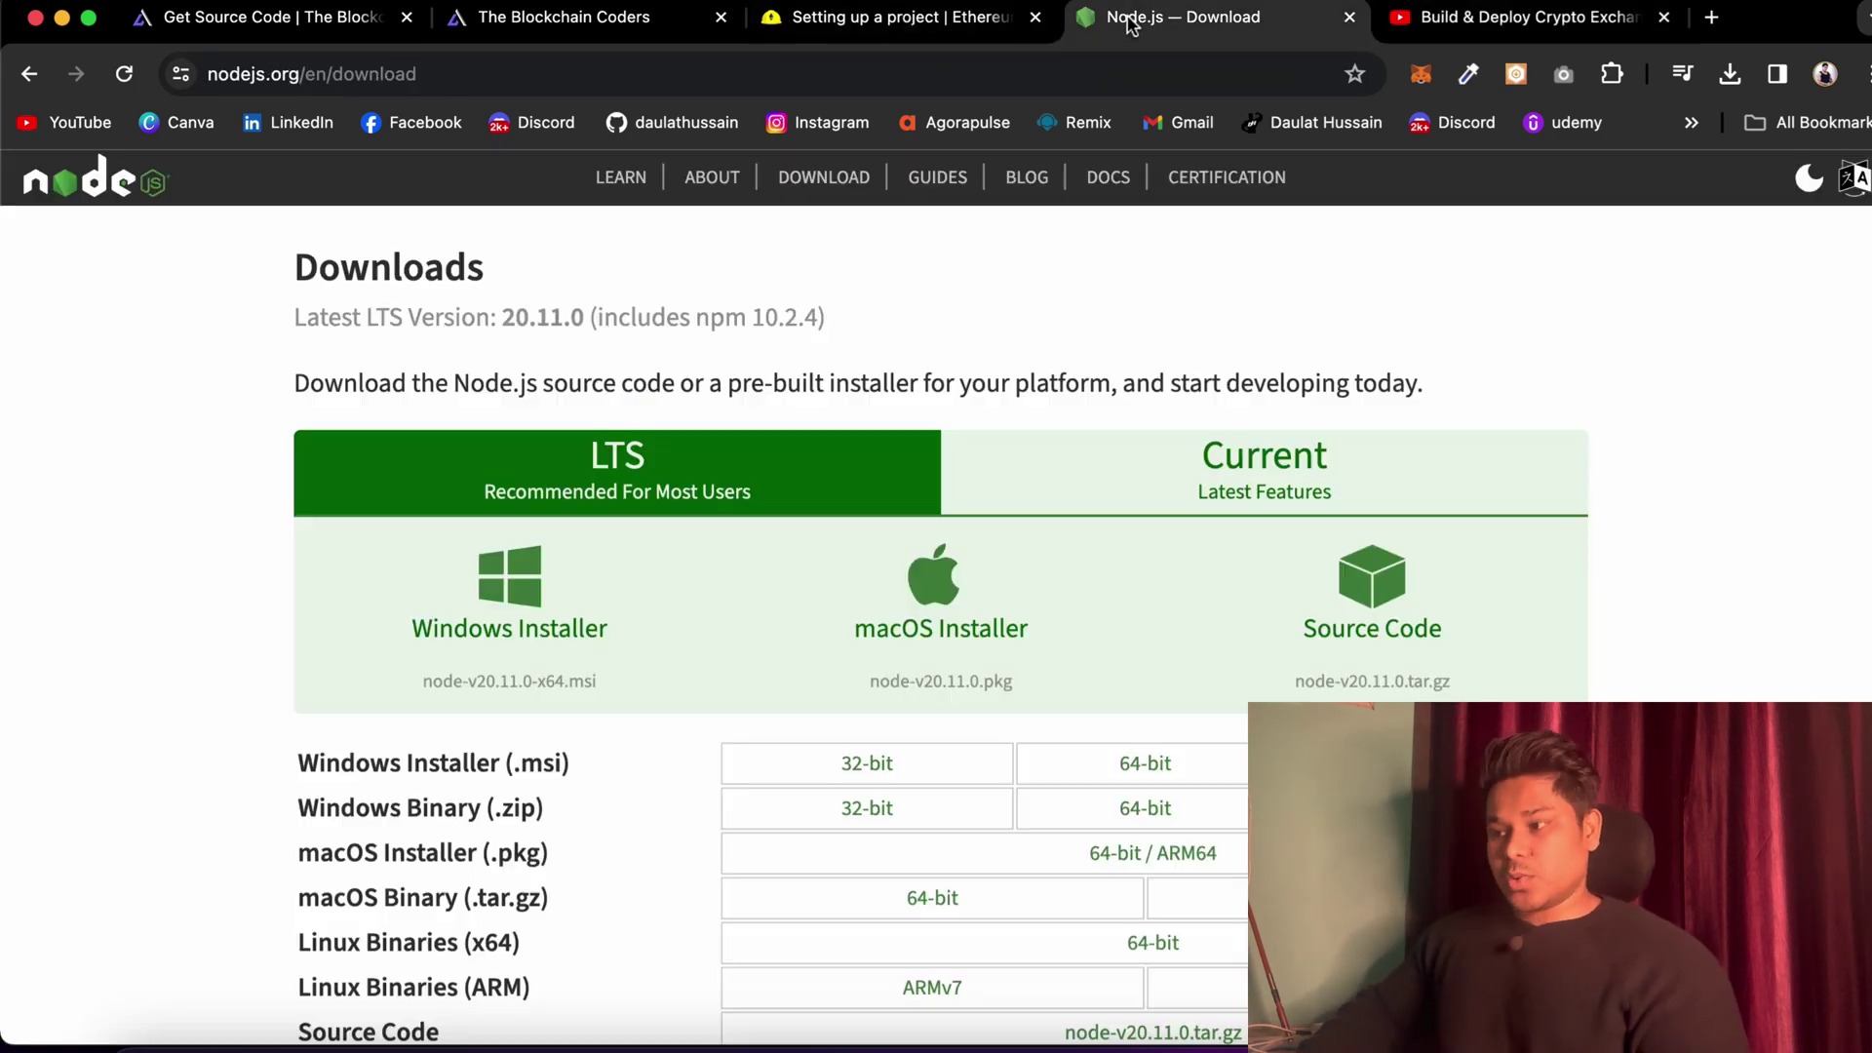
key("super+Tab")
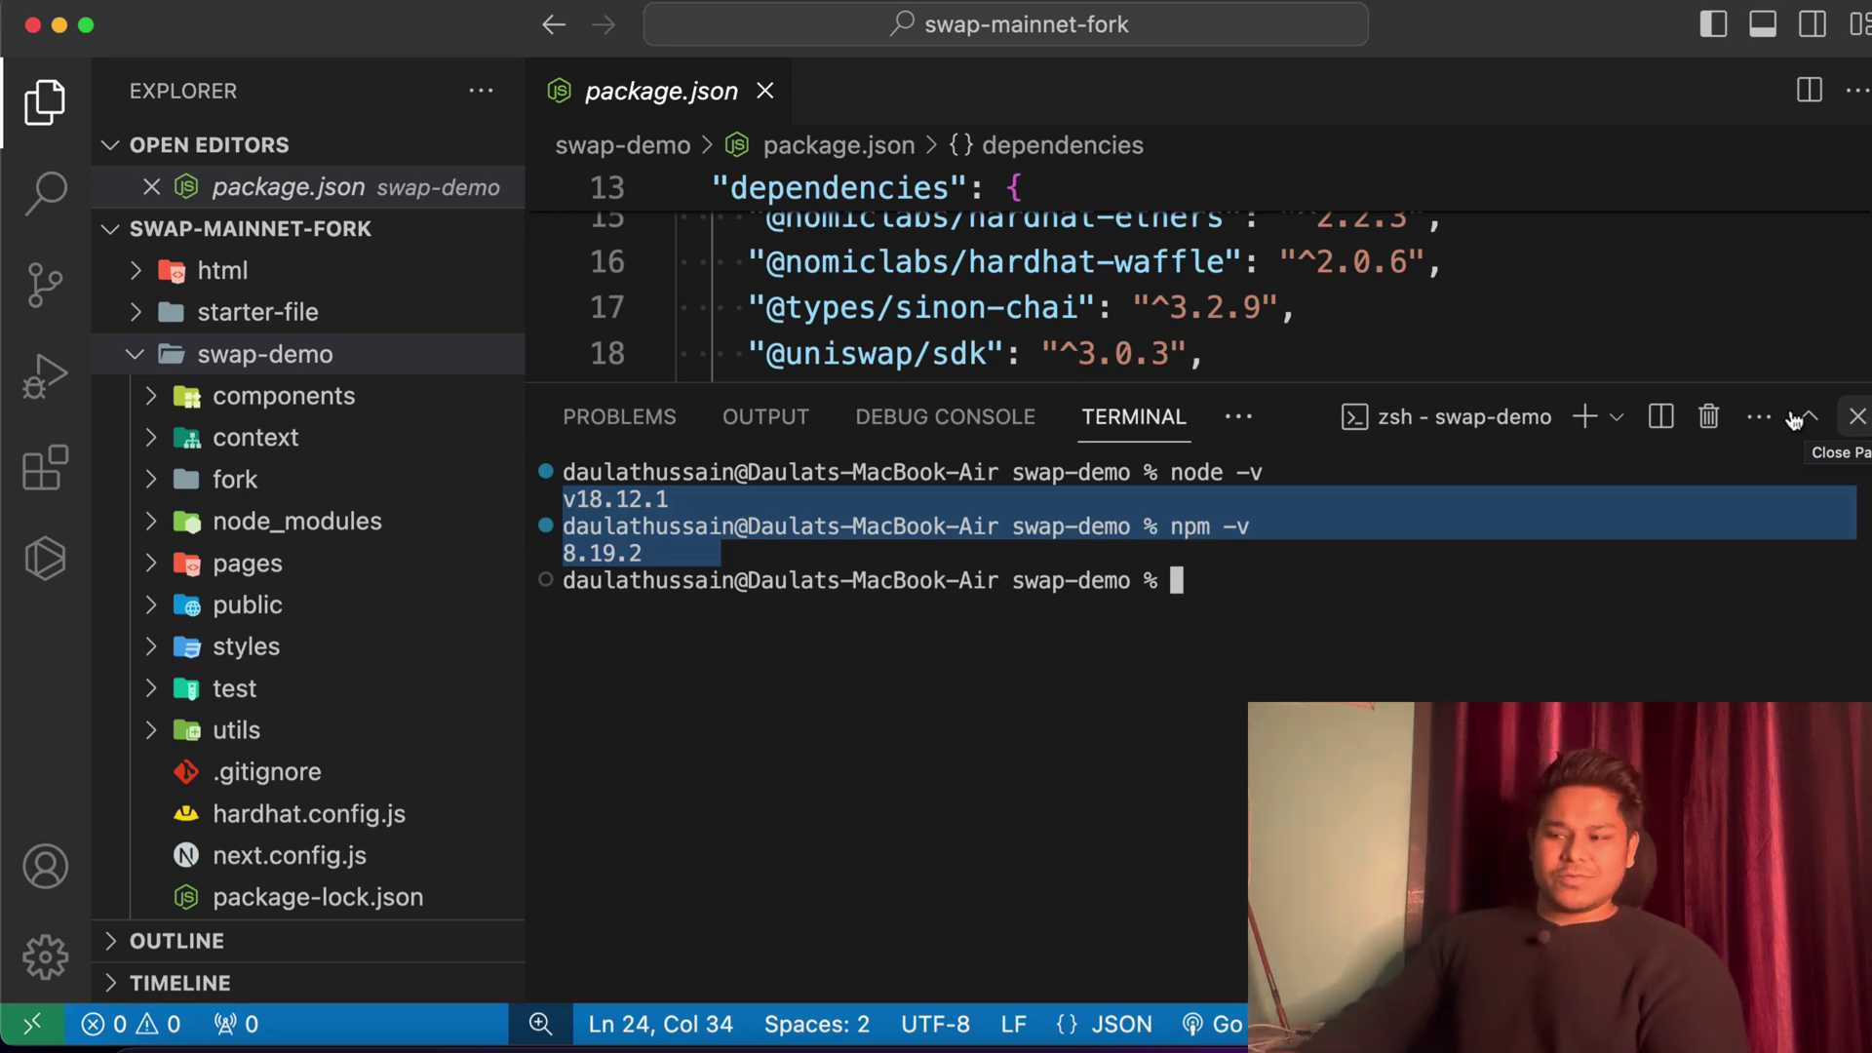
left_click_drag(744, 551, 604, 472)
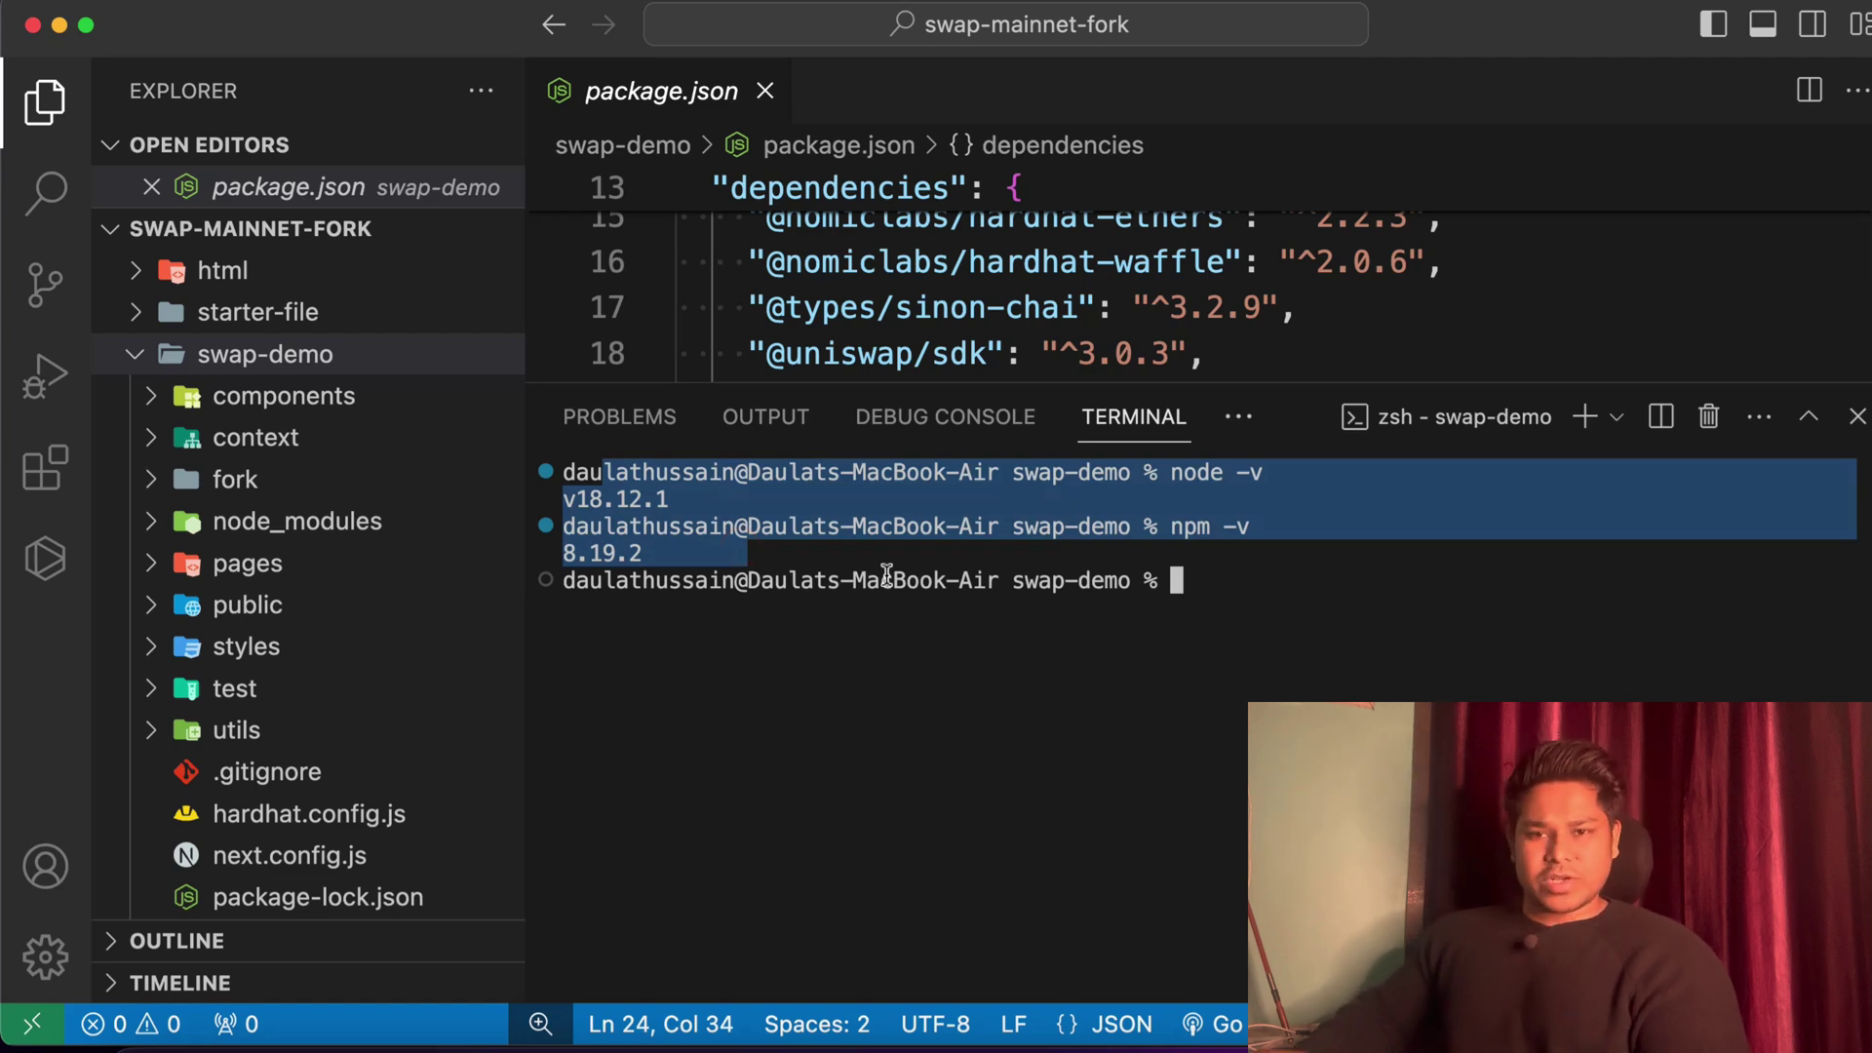
left_click_drag(1405, 348, 1009, 264)
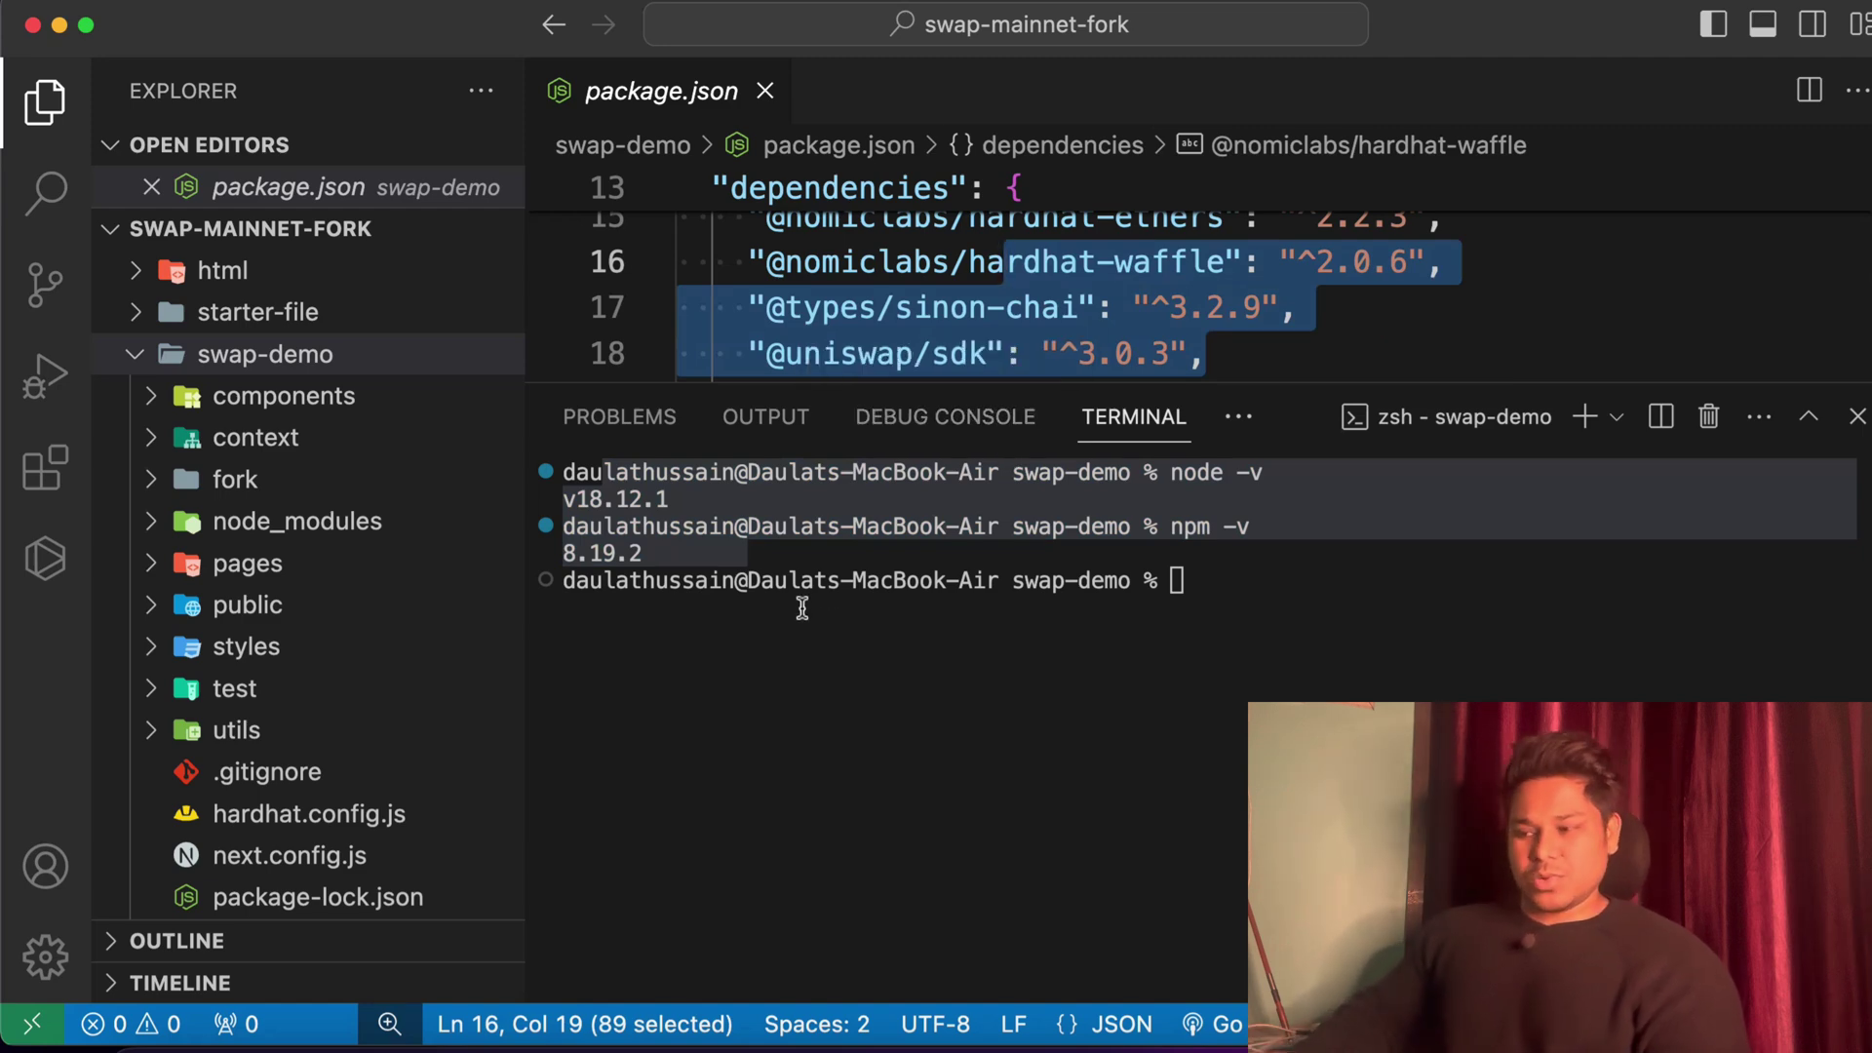
left_click_drag(748, 585, 603, 499)
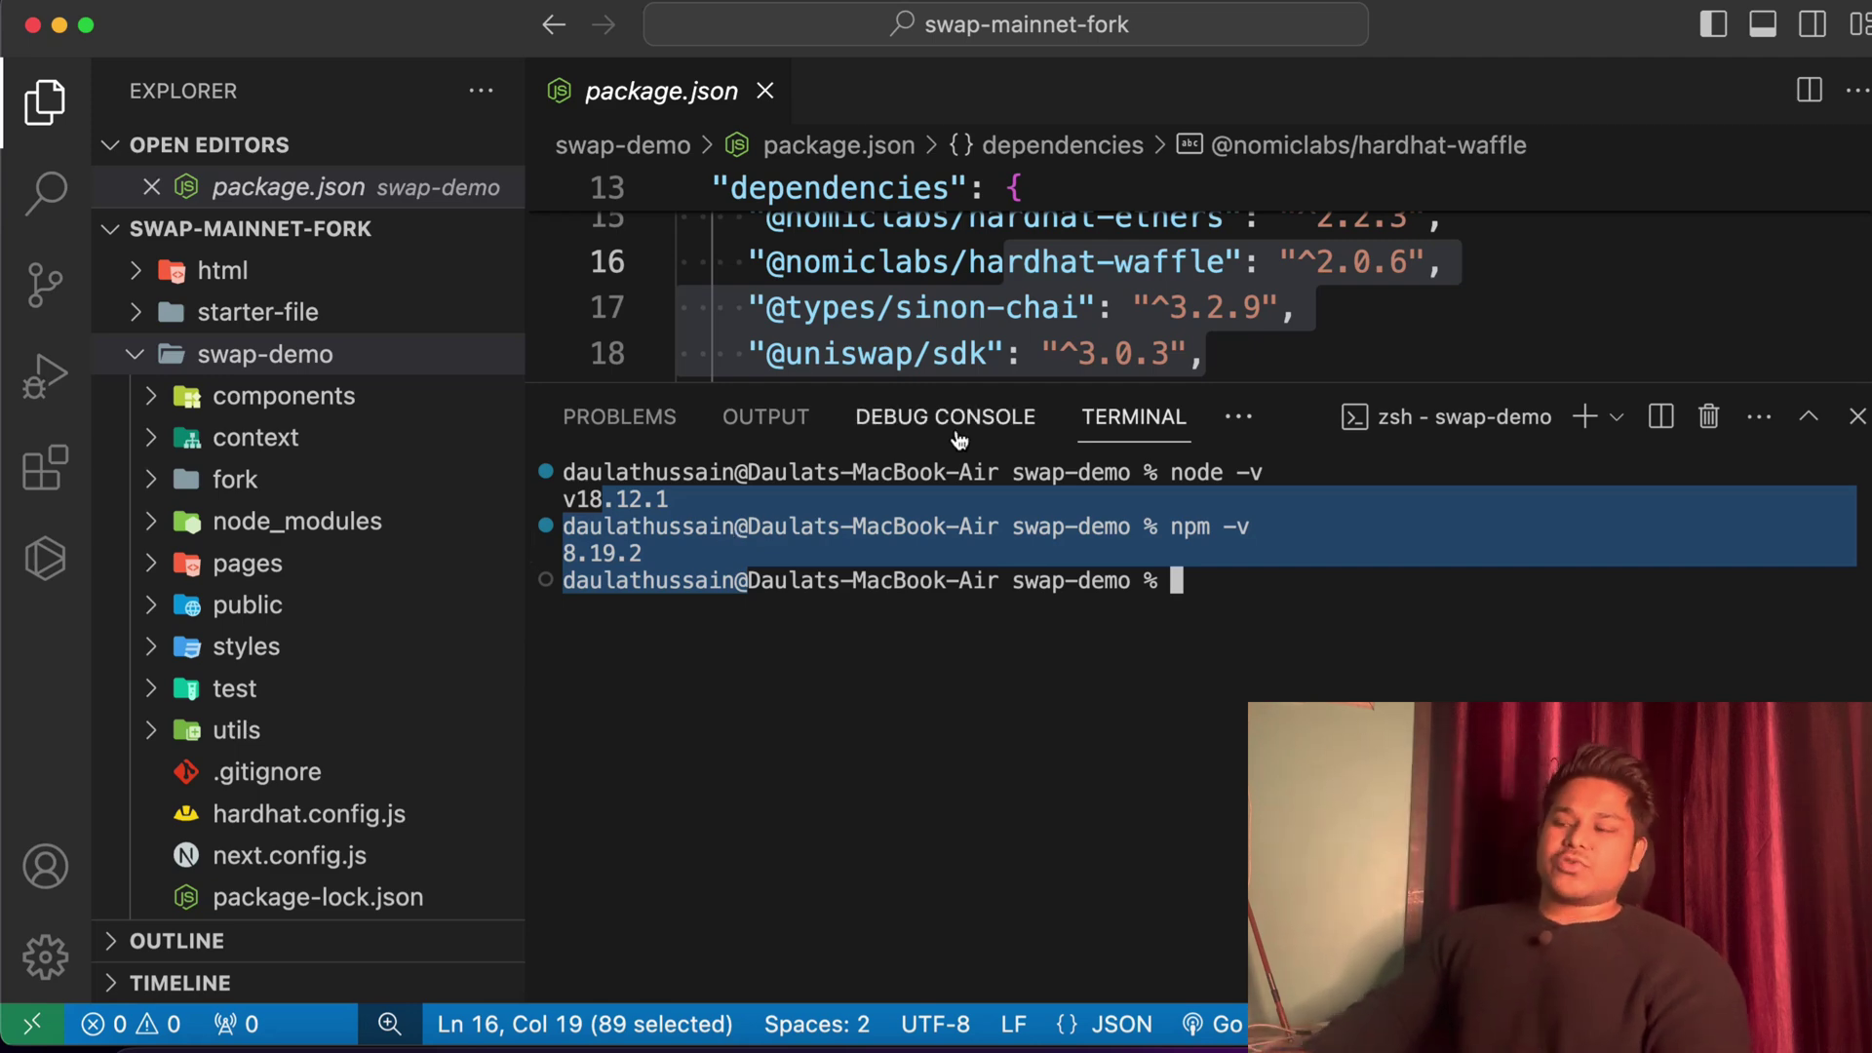
scroll(1310, 358, "down", 3)
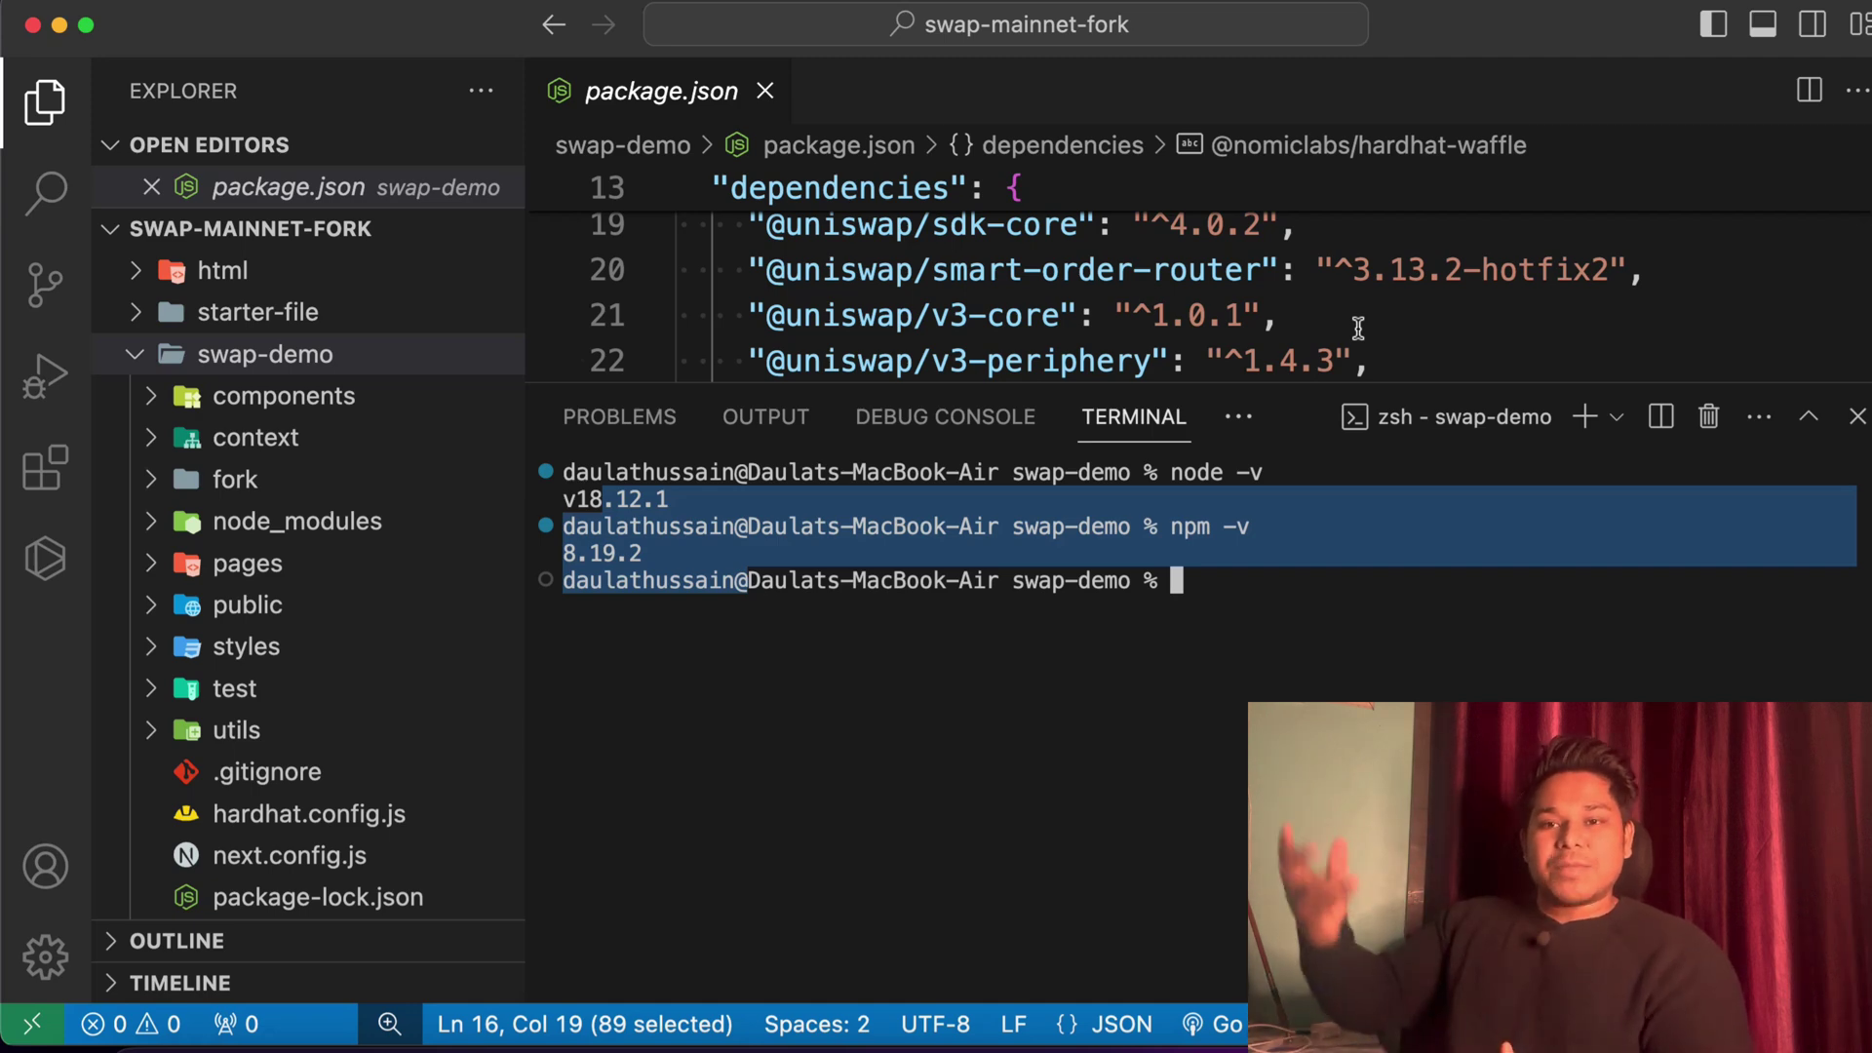
scroll(1422, 278, "down", 1)
scroll(1422, 278, "down", 2)
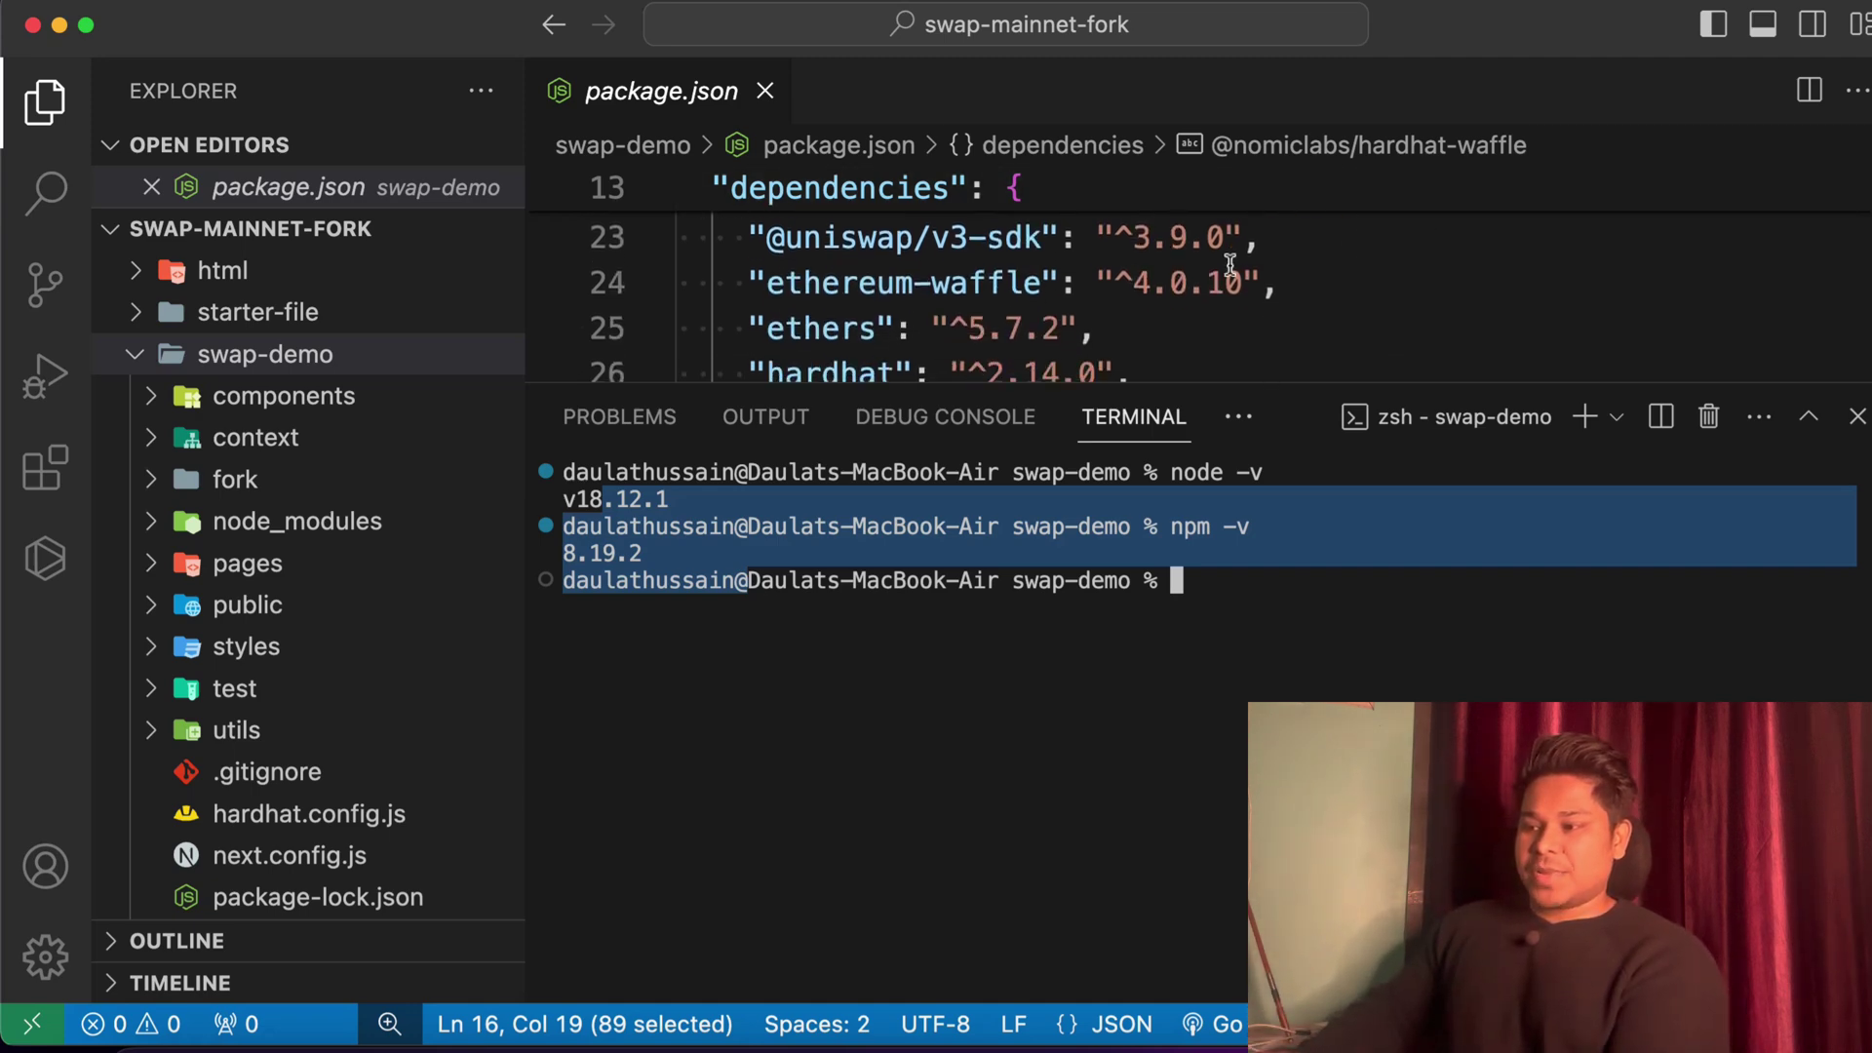
scroll(1268, 283, "down", 1)
right_click(1149, 282)
key("Escape")
left_click_drag(1159, 312, 709, 296)
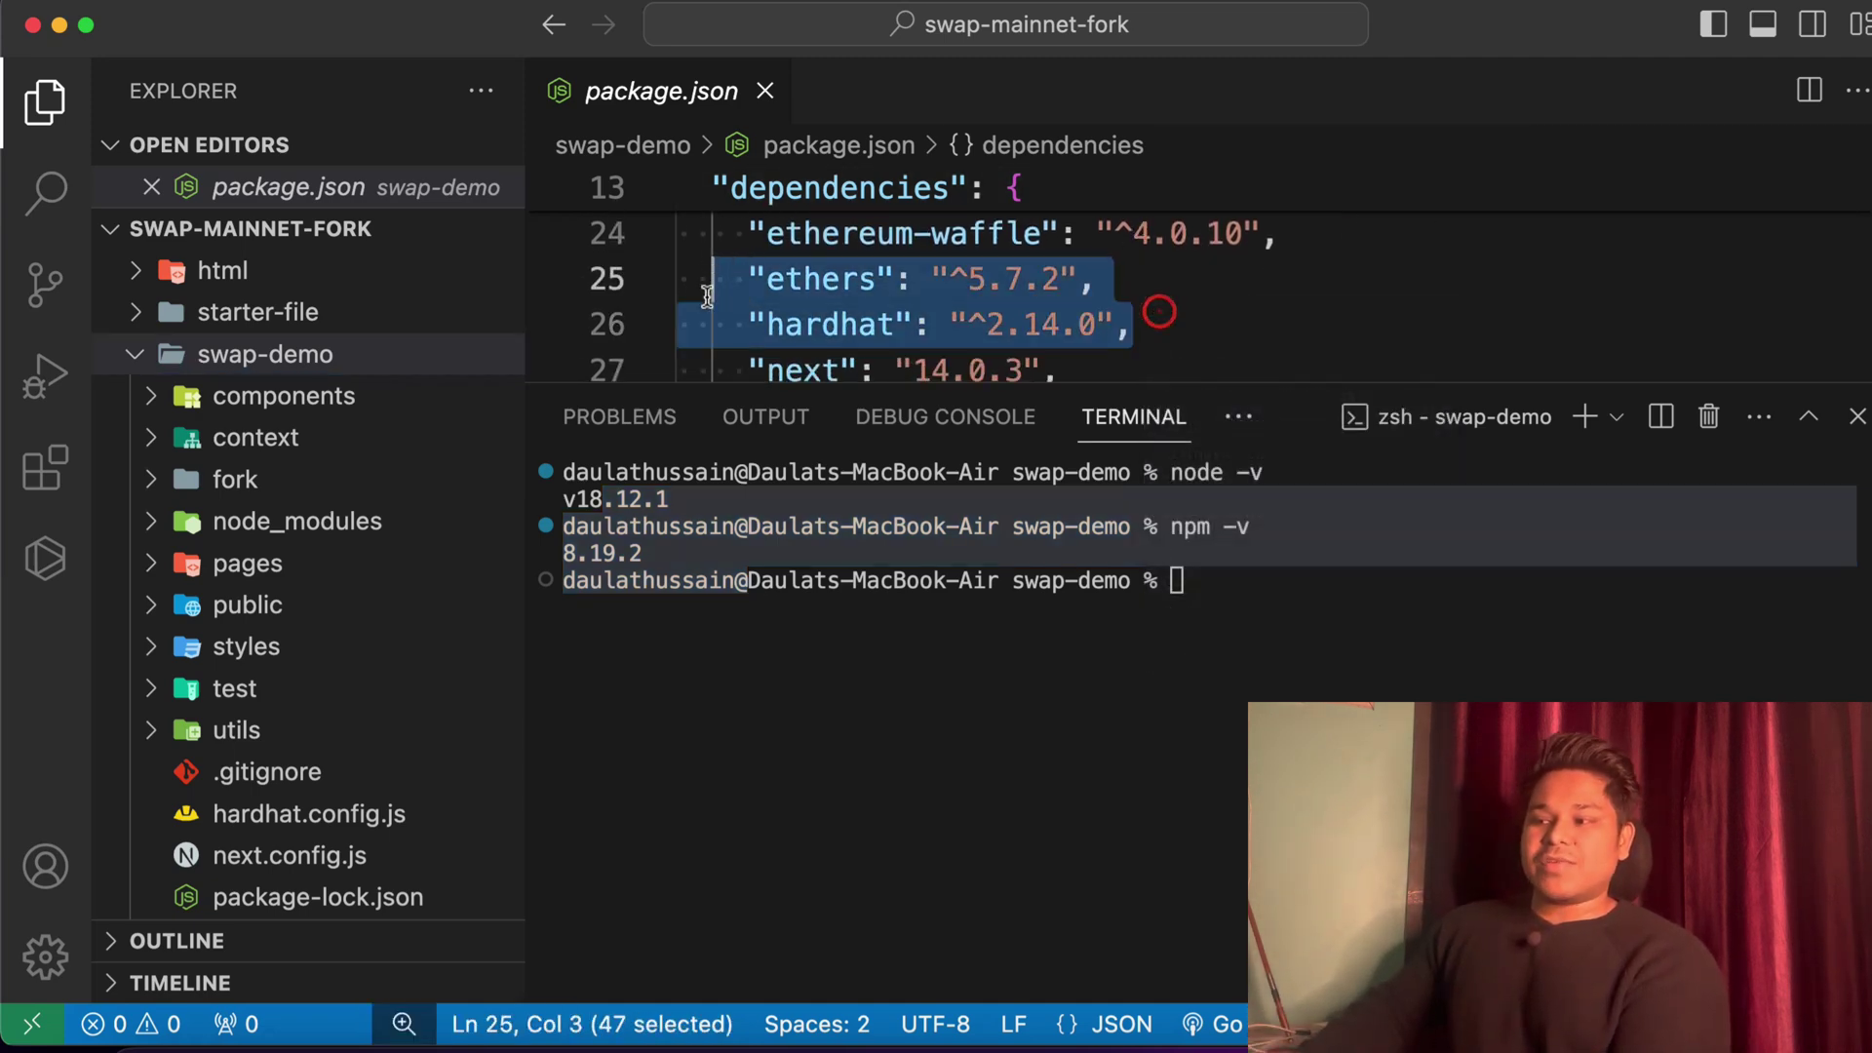
left_click(815, 331)
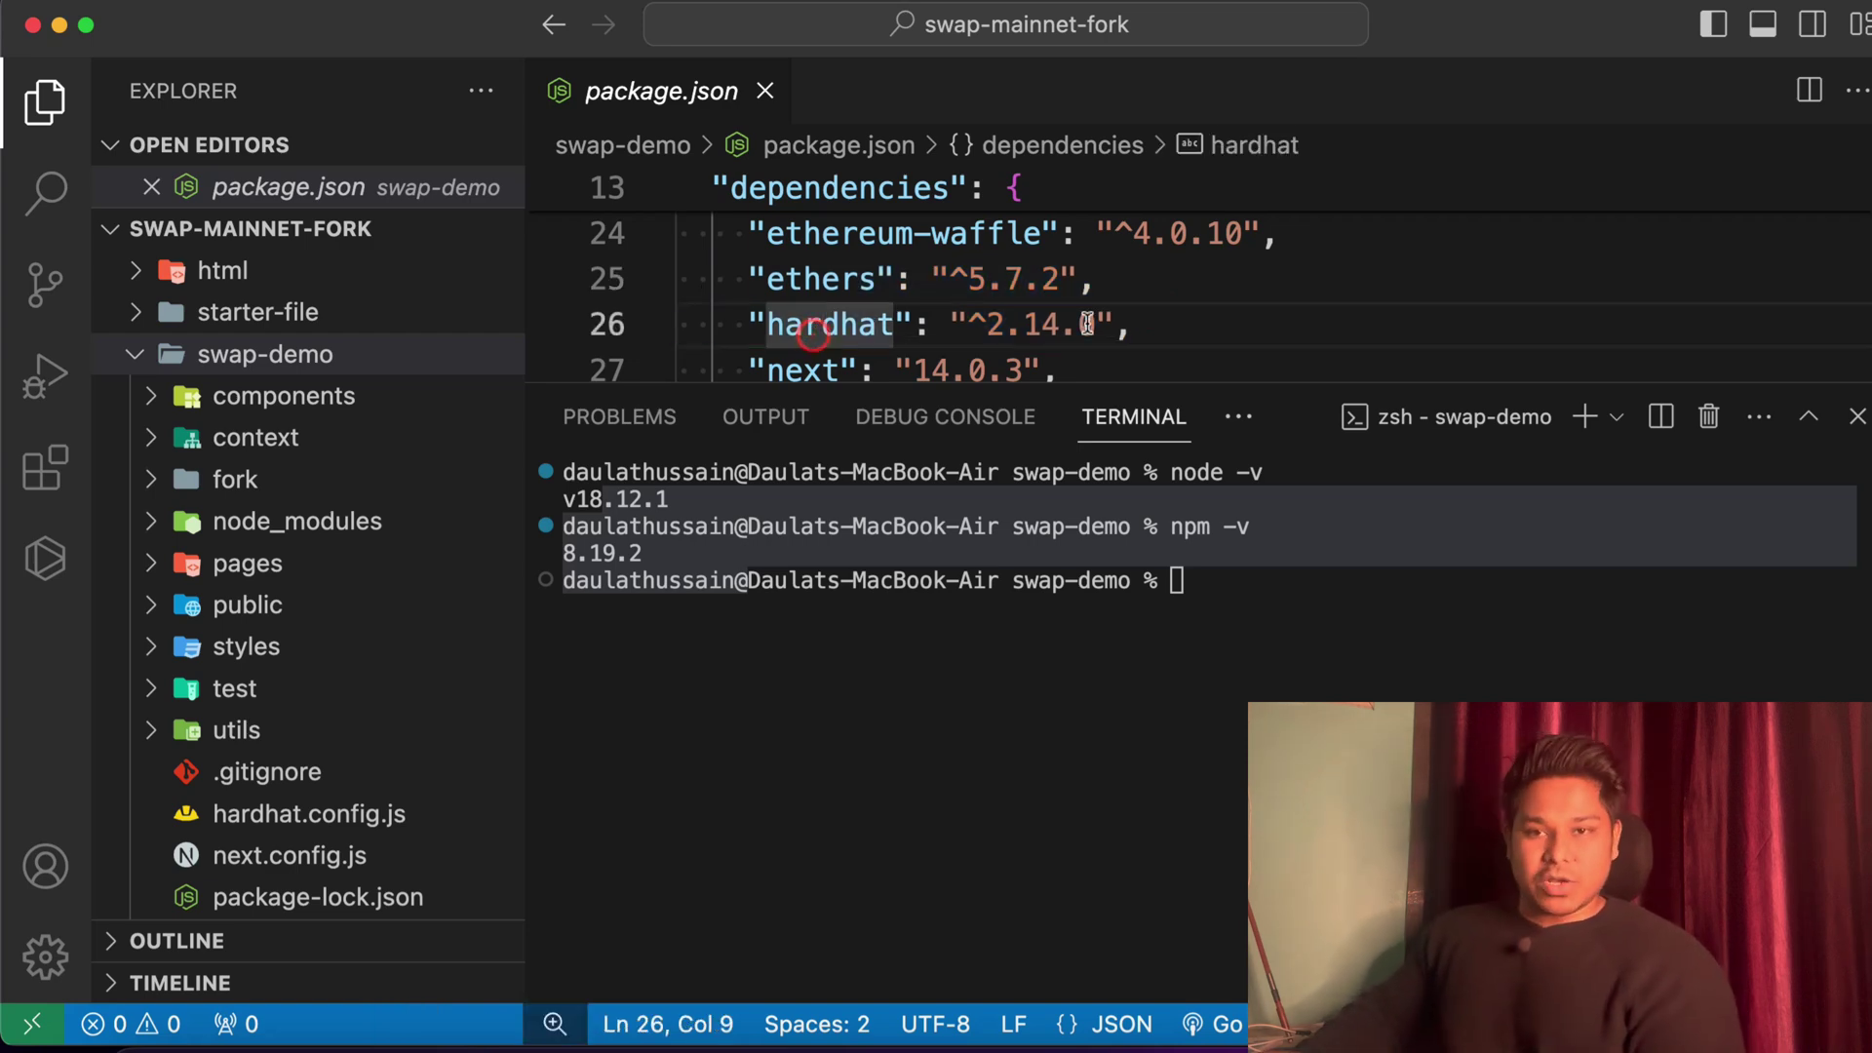
left_click_drag(1166, 326, 751, 324)
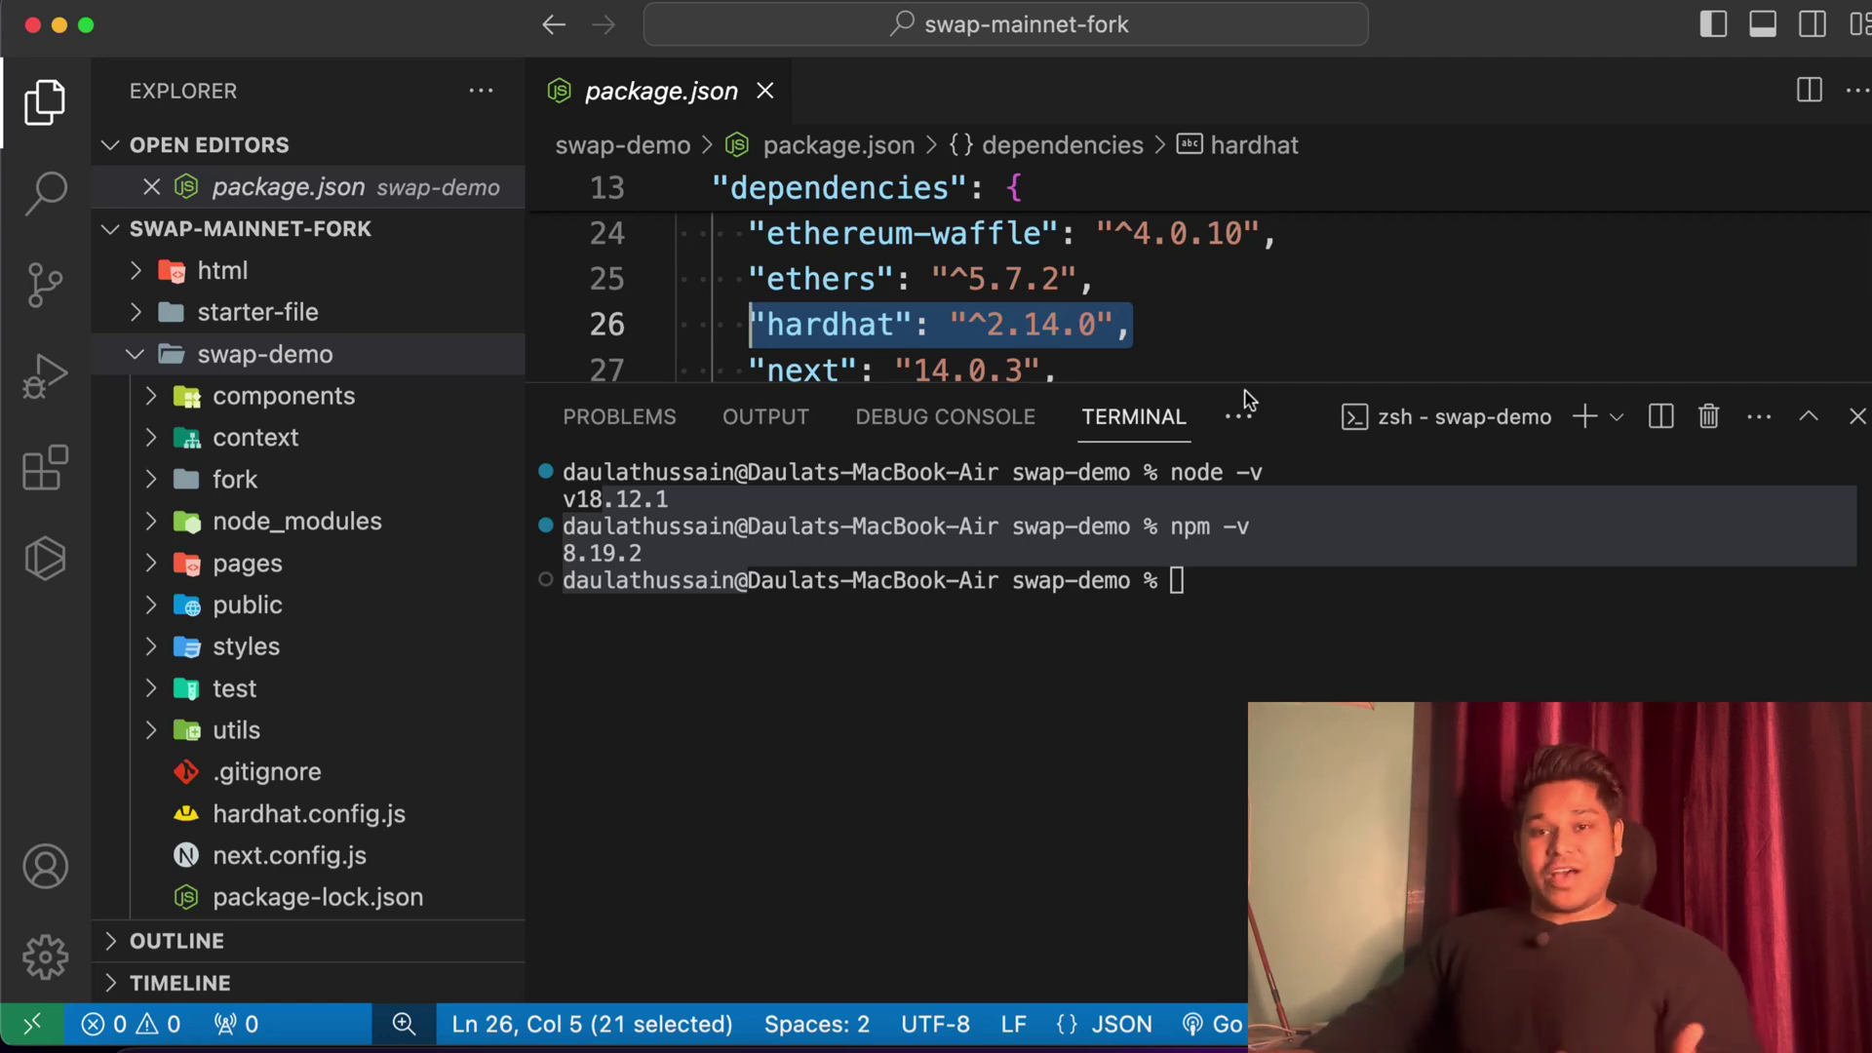
left_click_drag(669, 581, 561, 472)
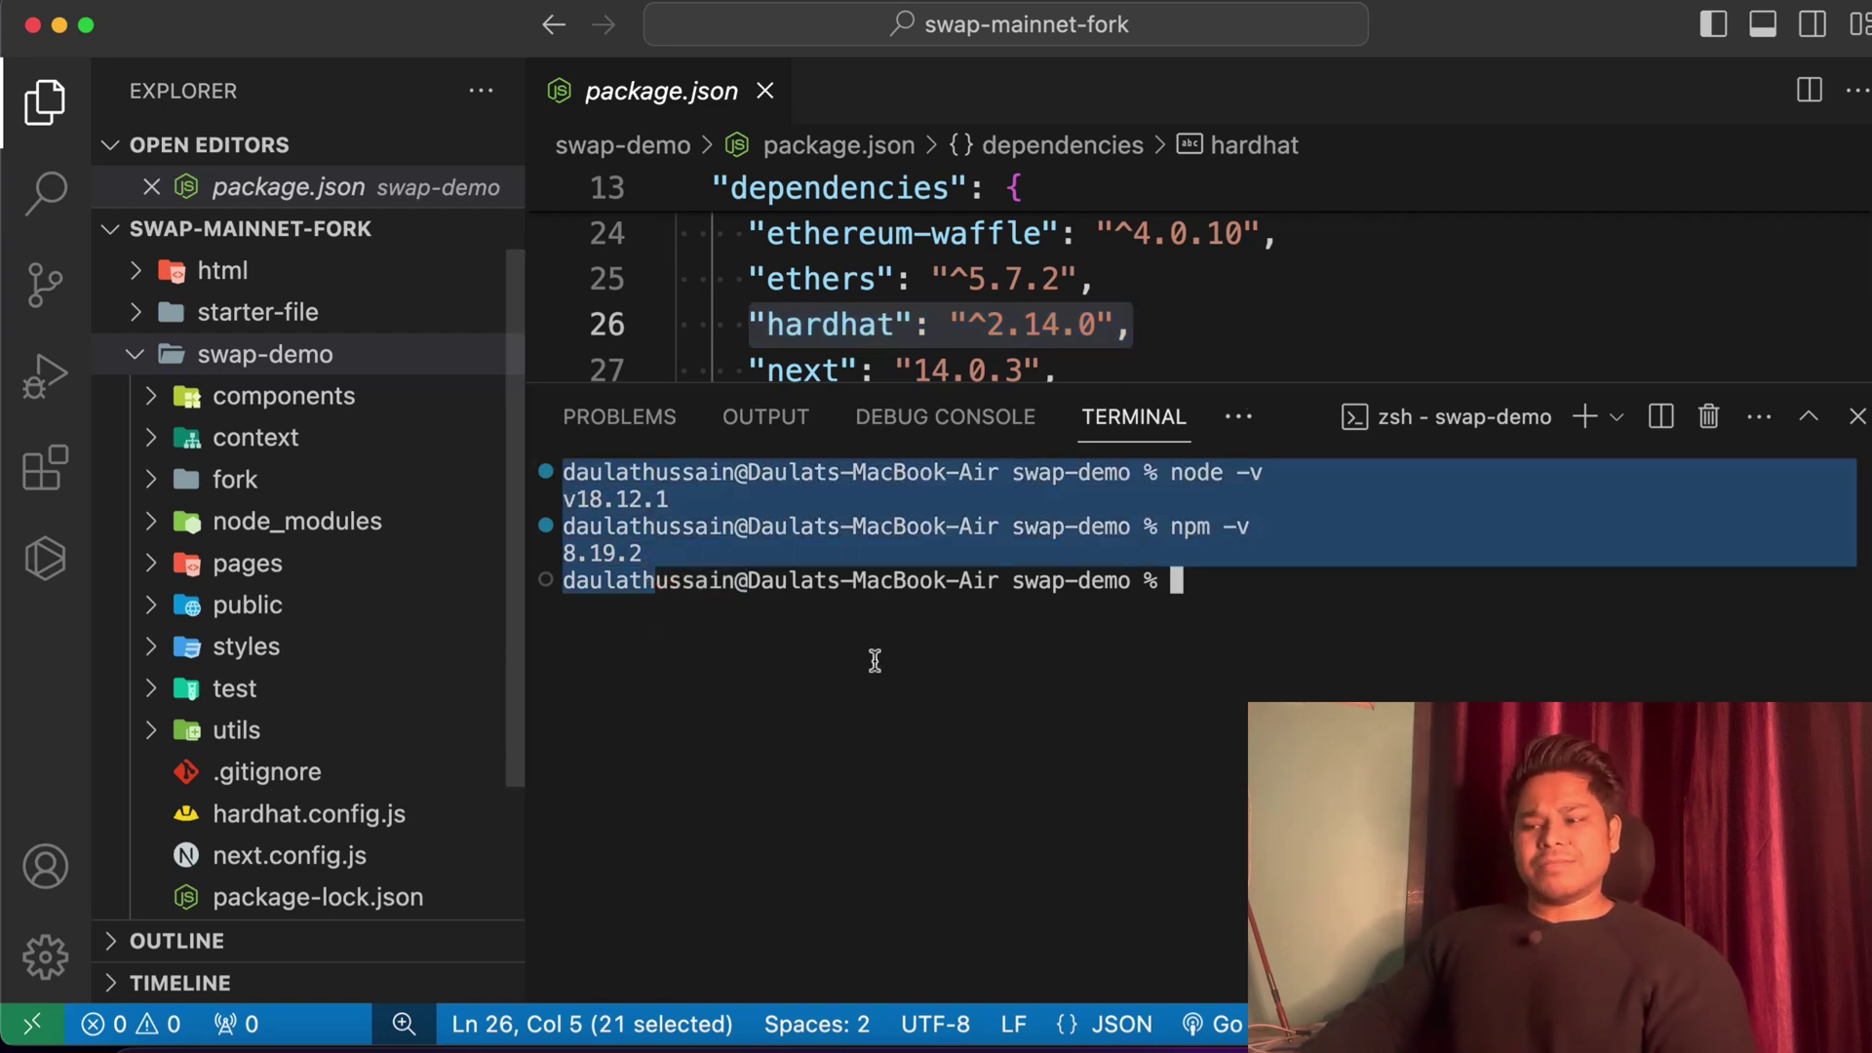
Switch to Chrome and browse The Blockchain Coders Get Source Code project cards
key("super+Tab")
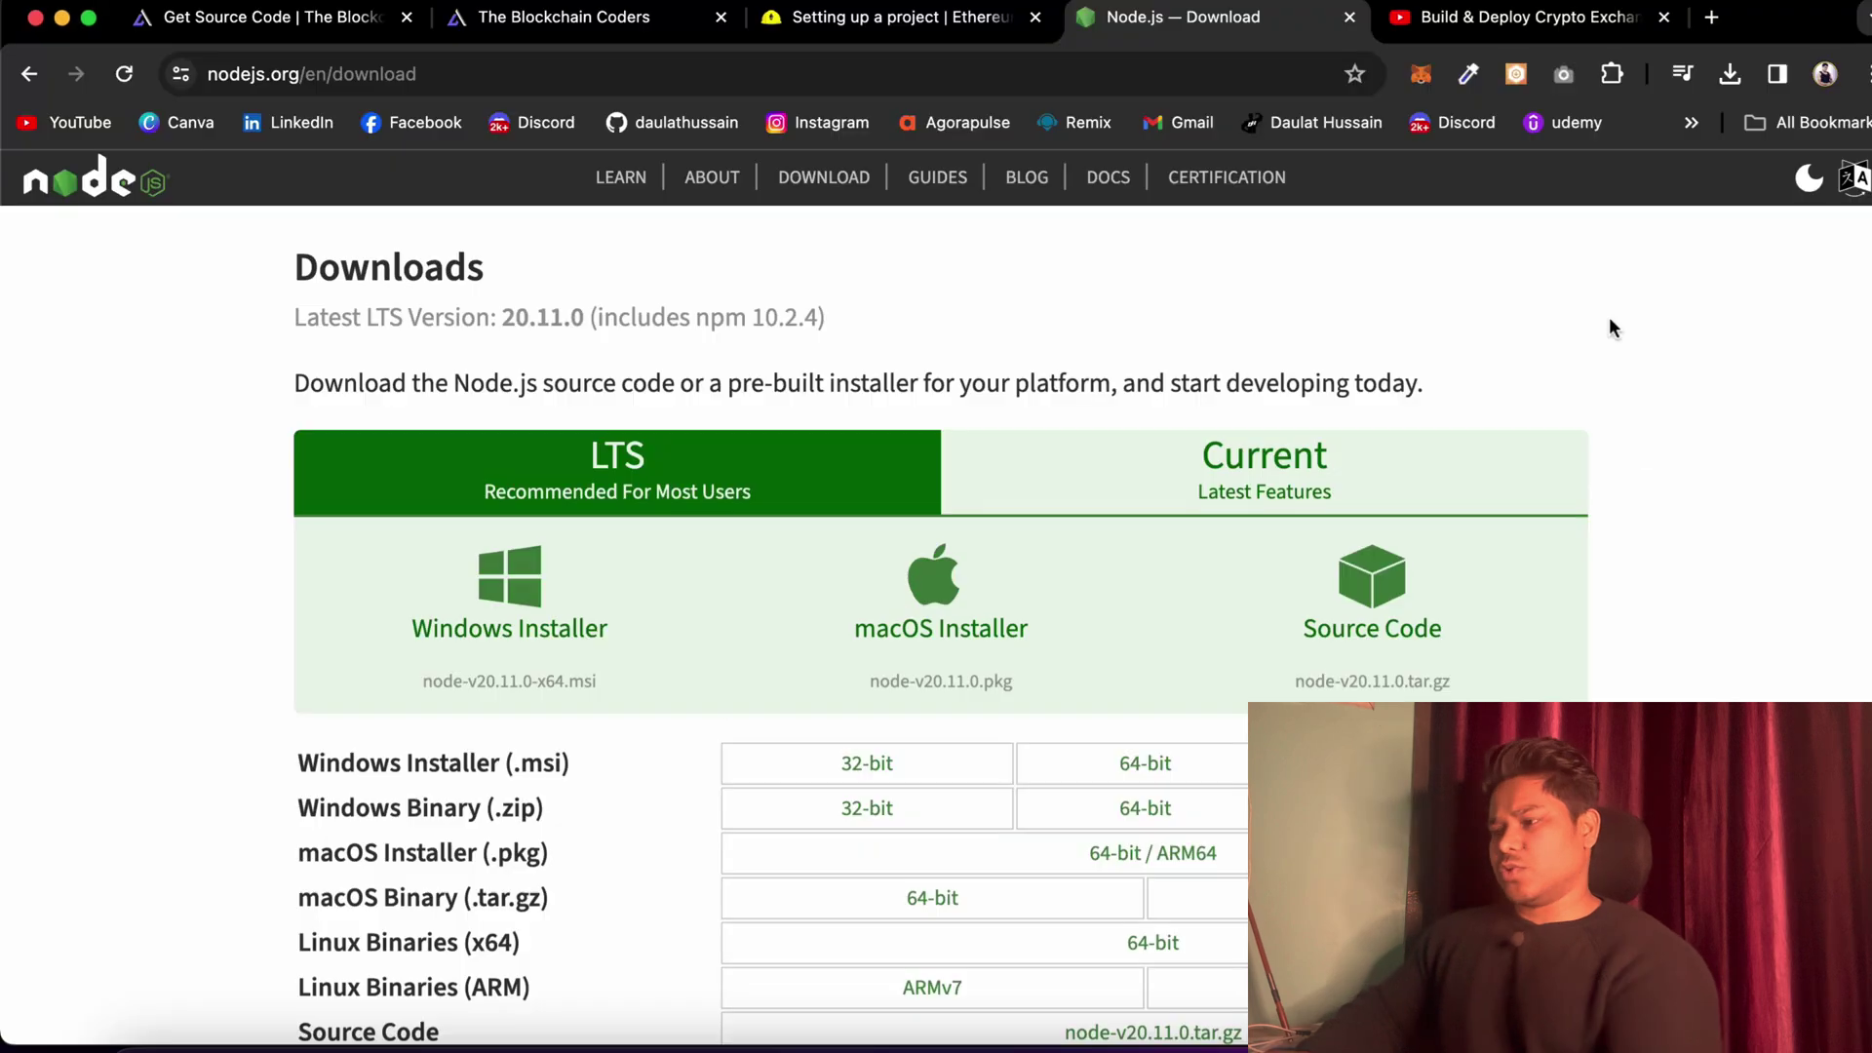
left_click(535, 28)
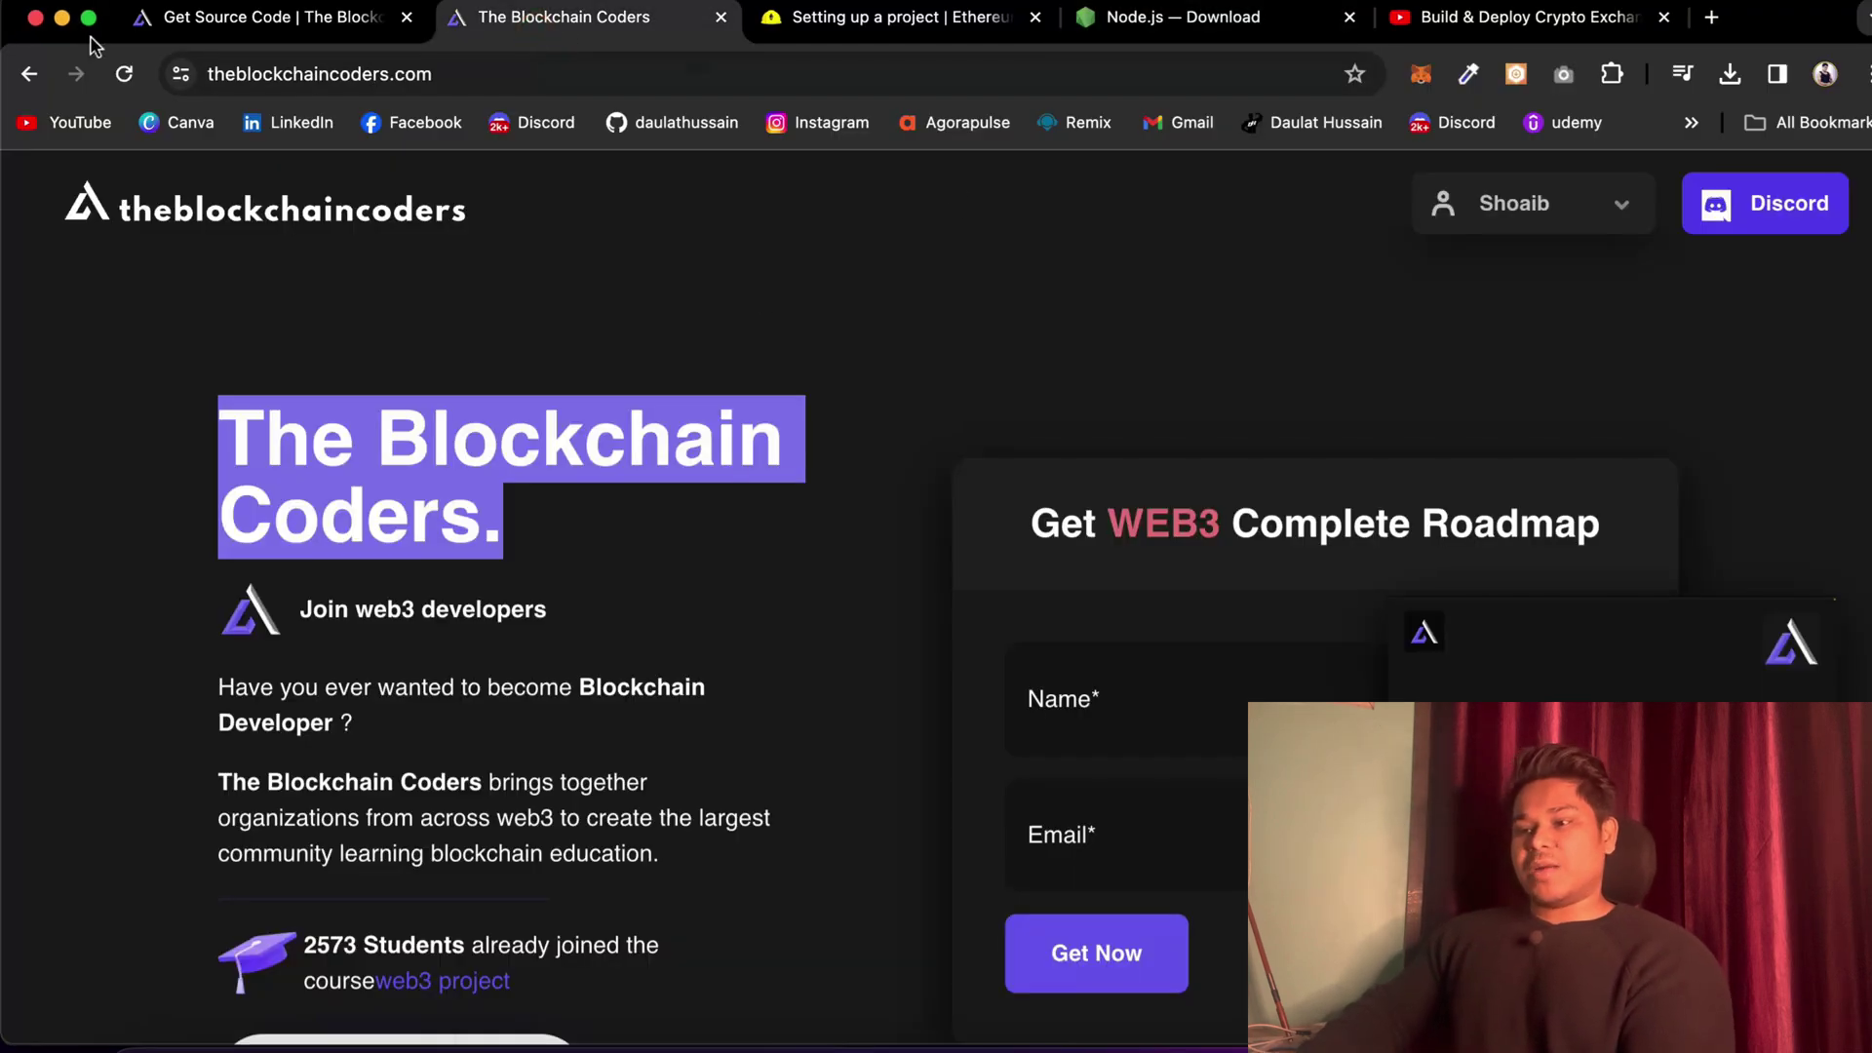
left_click(193, 29)
scroll(1233, 620, "down", 10)
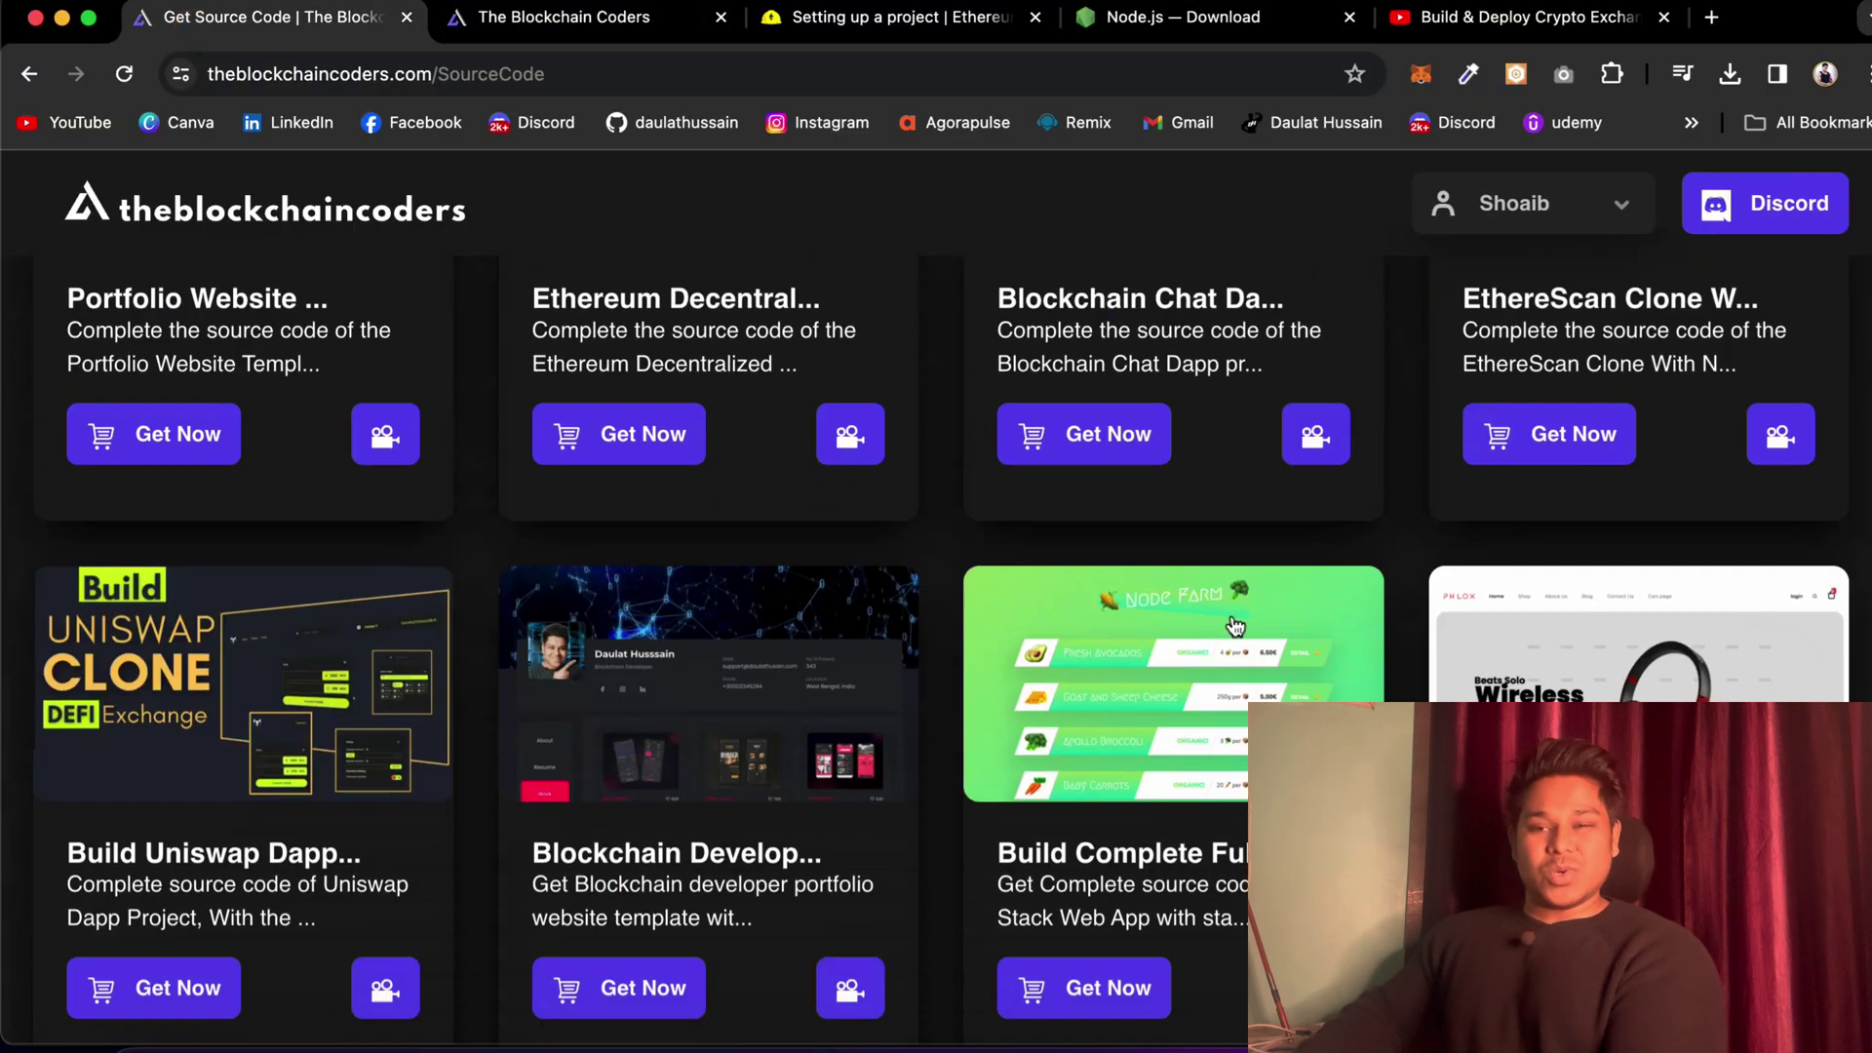
scroll(1235, 625, "down", 2)
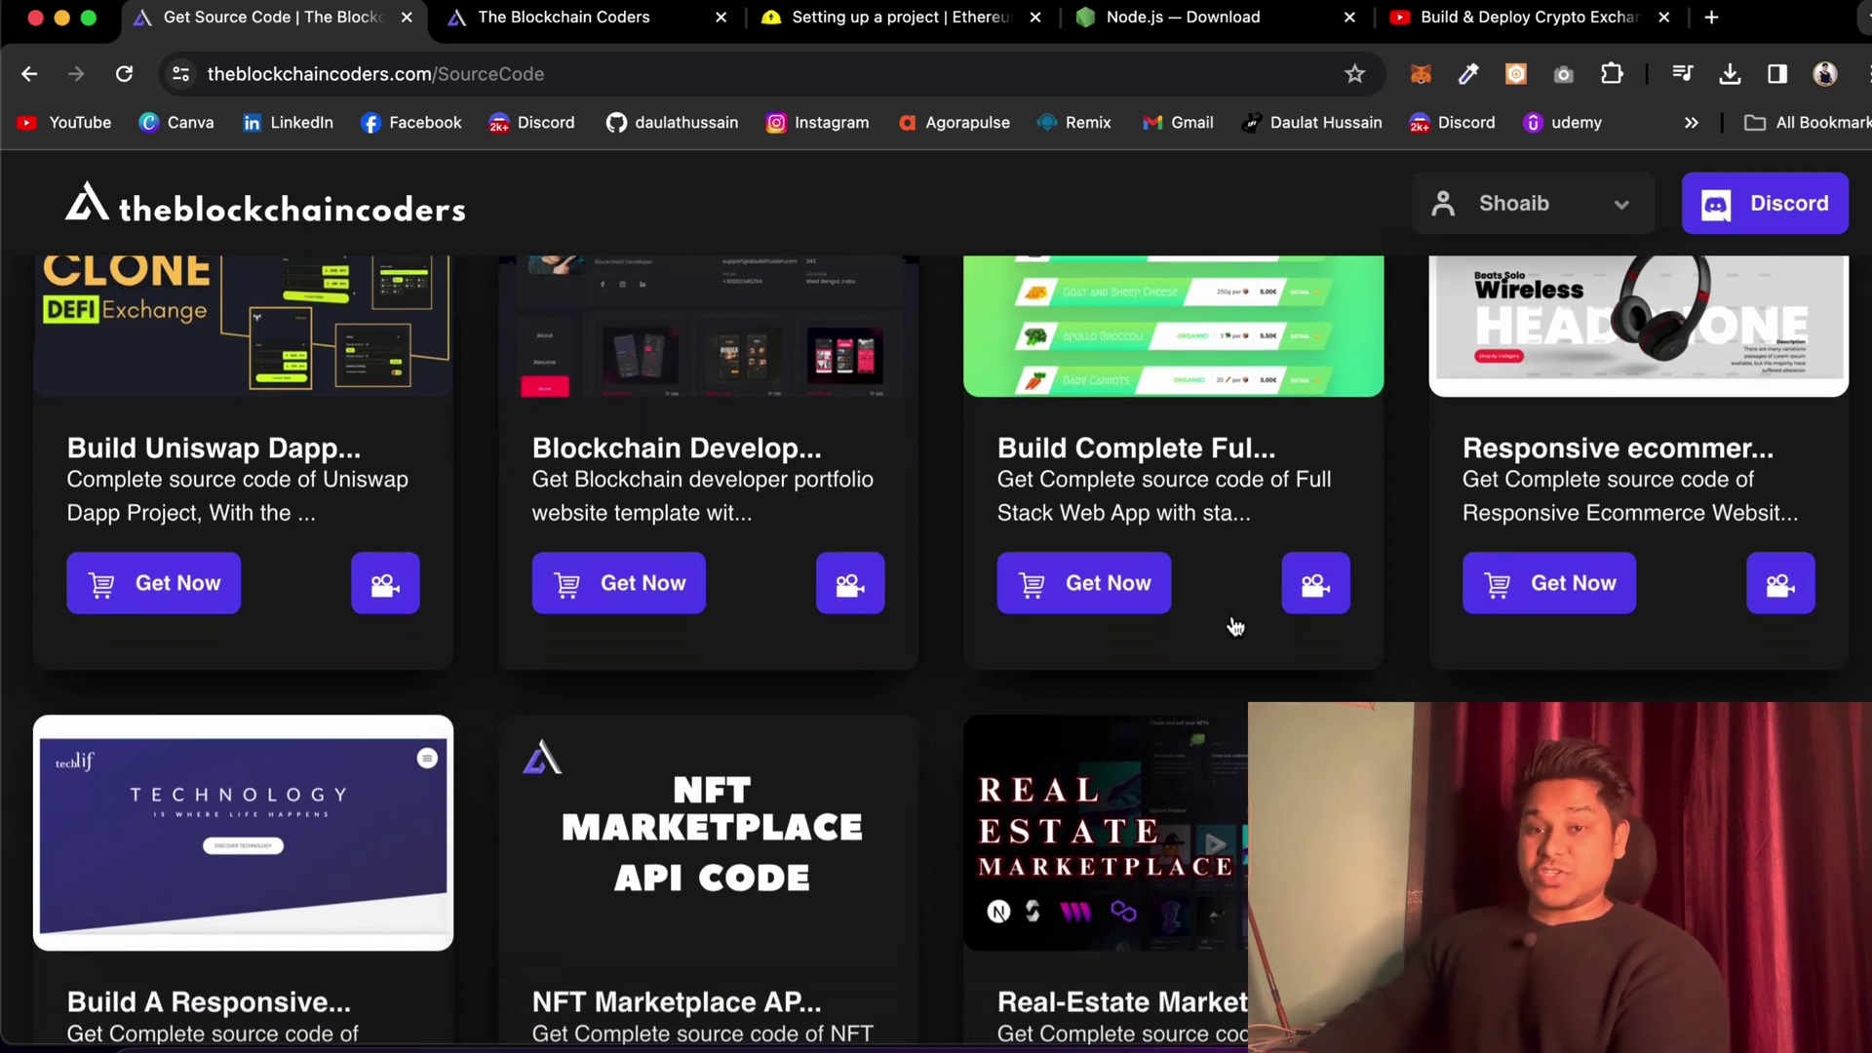